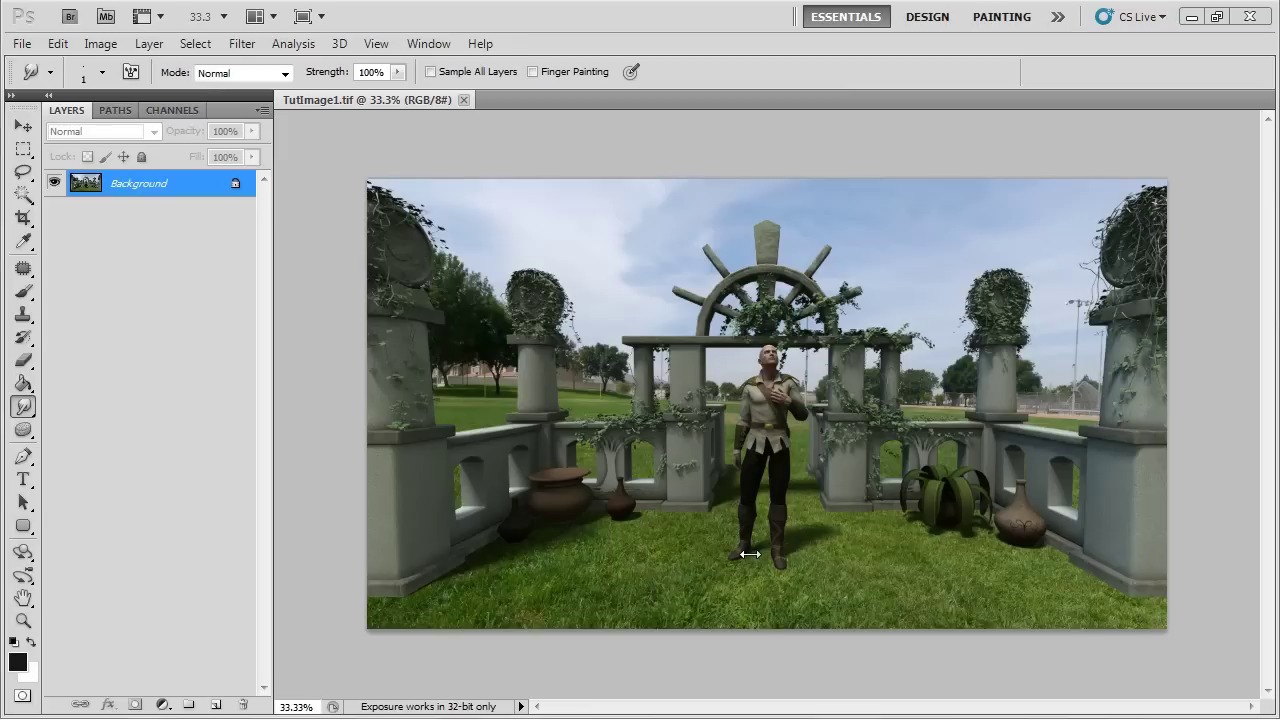
Select the Smudge tool for working on the grass around the figure's boots.
key(z)
drag(757, 558, 900, 569)
key(r)
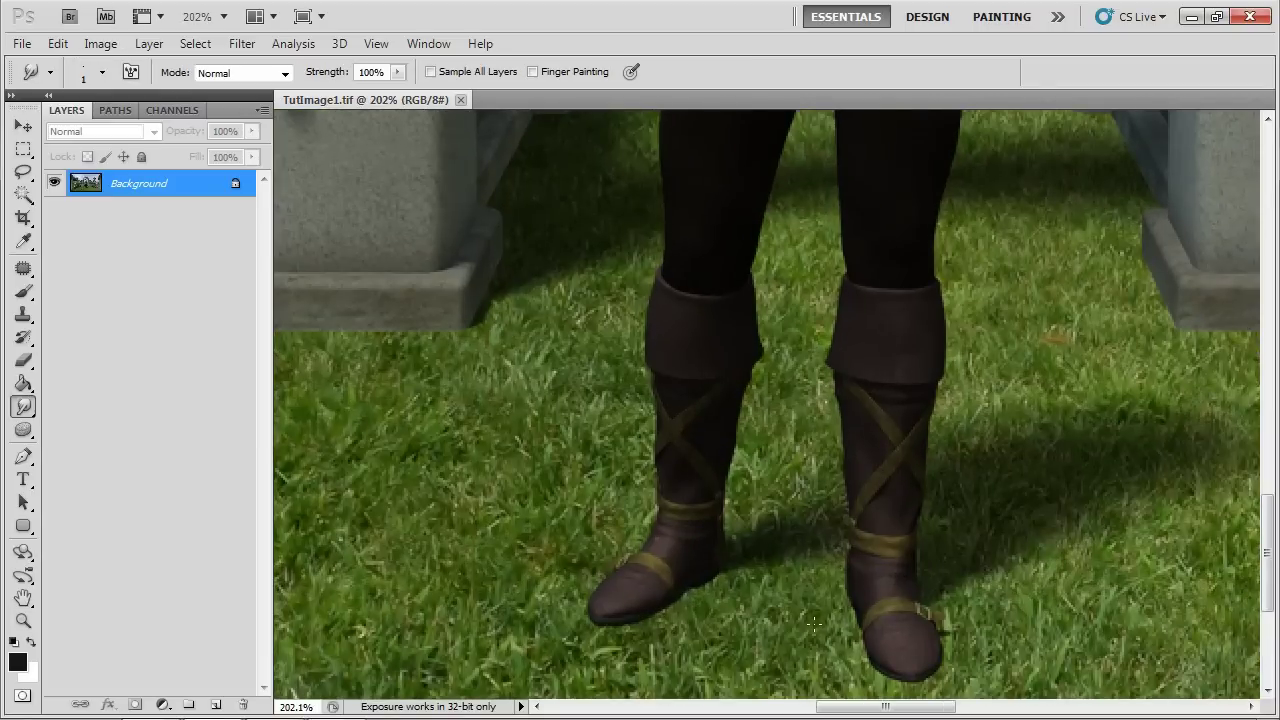
scroll(783, 486, down, 5)
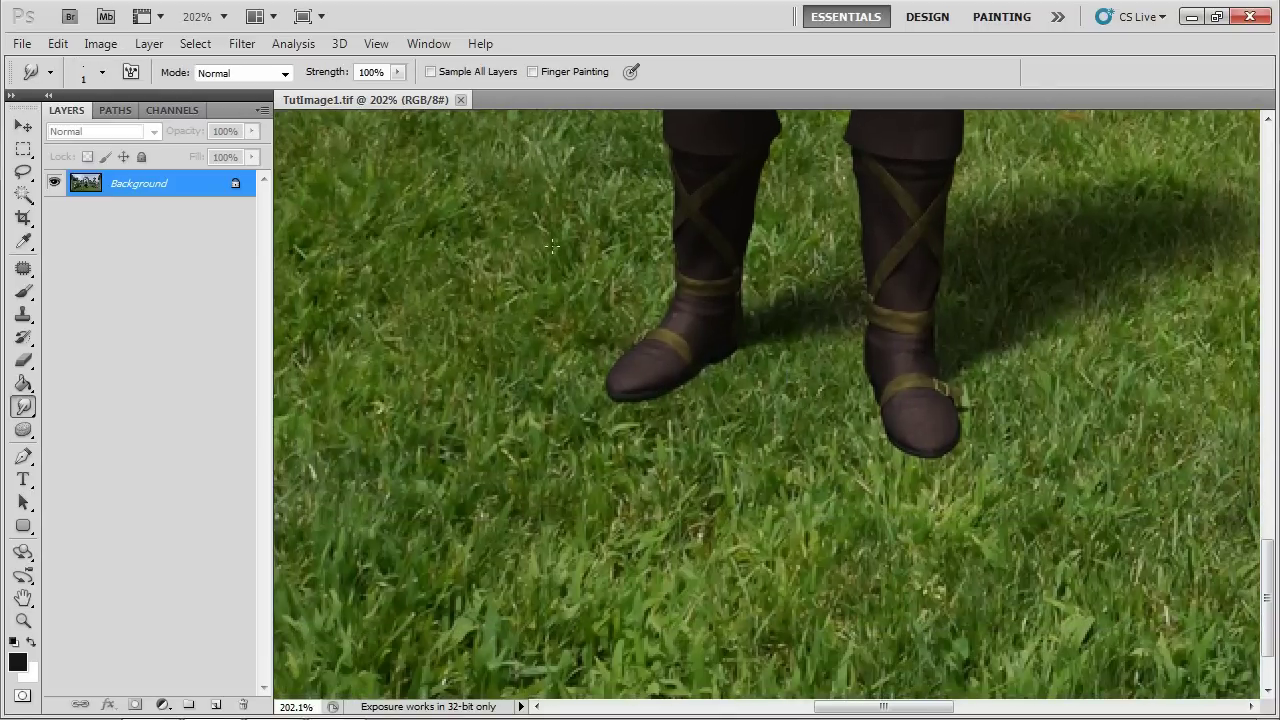
drag(1097, 257, 1046, 354)
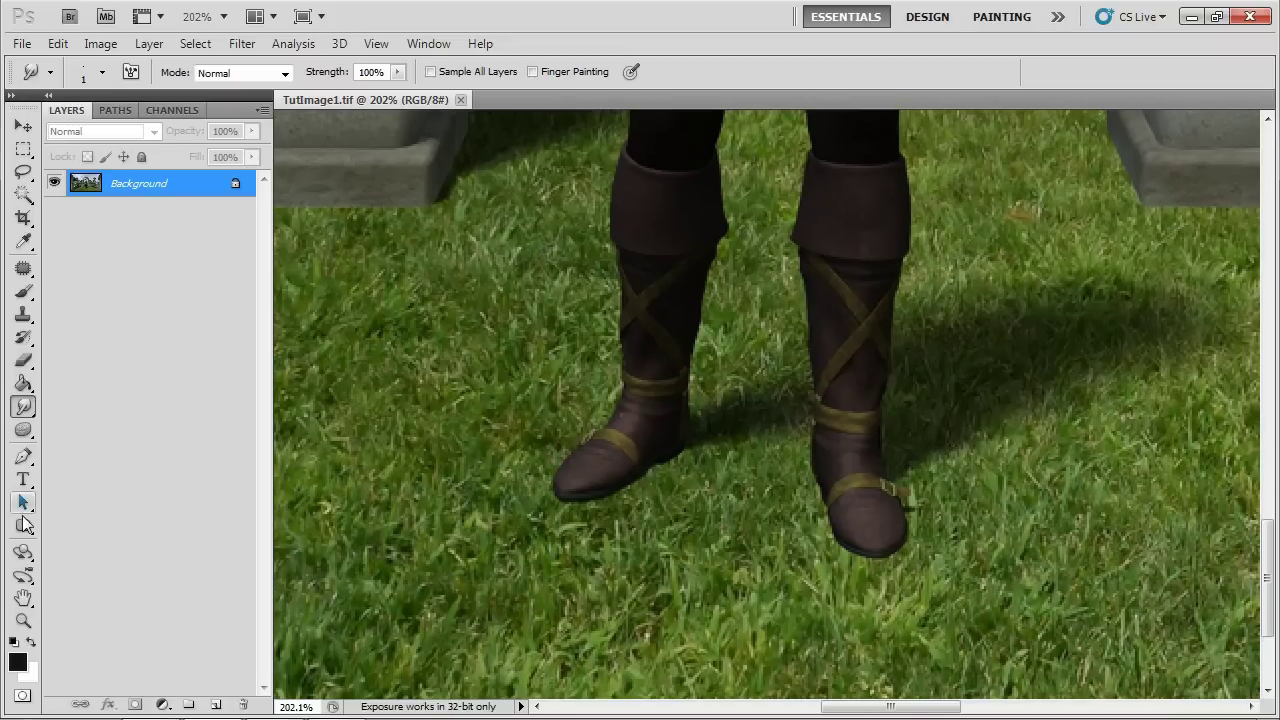
click(24, 408)
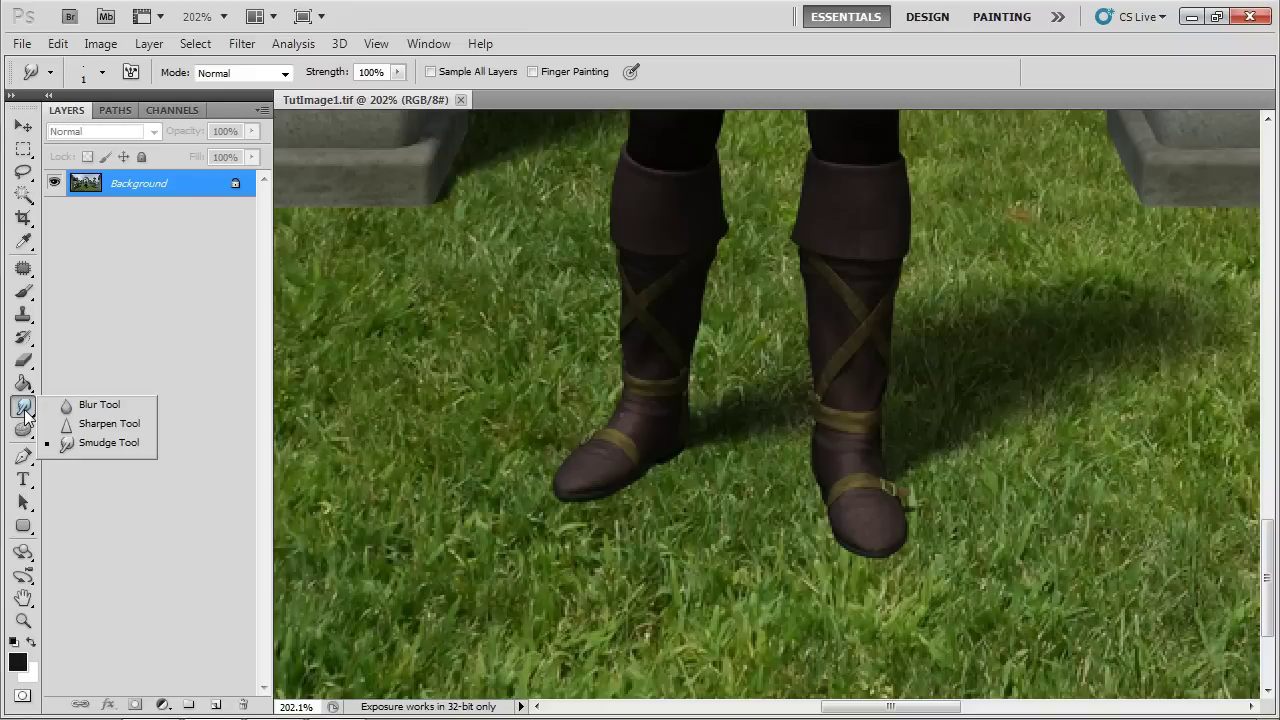
click(79, 442)
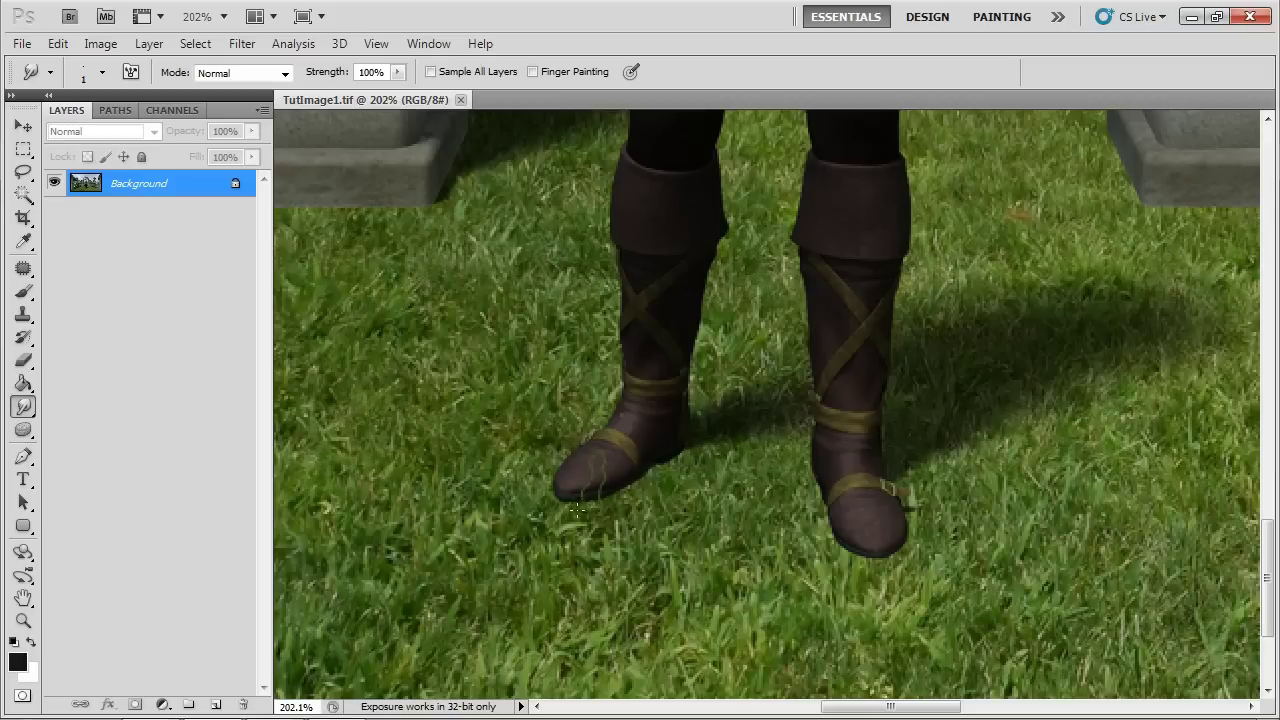
Try 1 px smudge strokes at 100% strength upward over the left-hand boot on the background, and undo them all.
drag(564, 457, 635, 478)
mouse_move(669, 464)
mouse_down()
mouse_move(667, 413)
mouse_move(647, 486)
mouse_move(658, 231)
mouse_up()
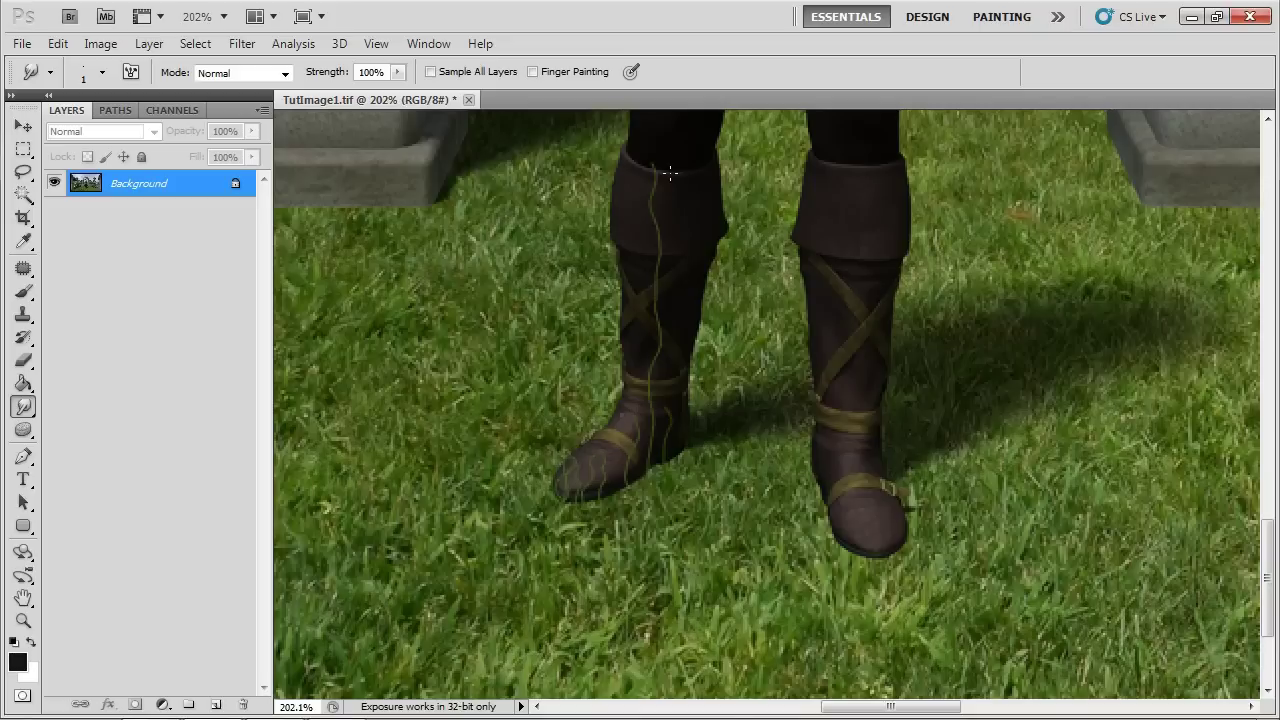
key(ctrl+z)
key(ctrl+z)
key(ctrl+alt+z)
key(ctrl+alt+z)
key(ctrl+alt+z)
key(ctrl+alt+z)
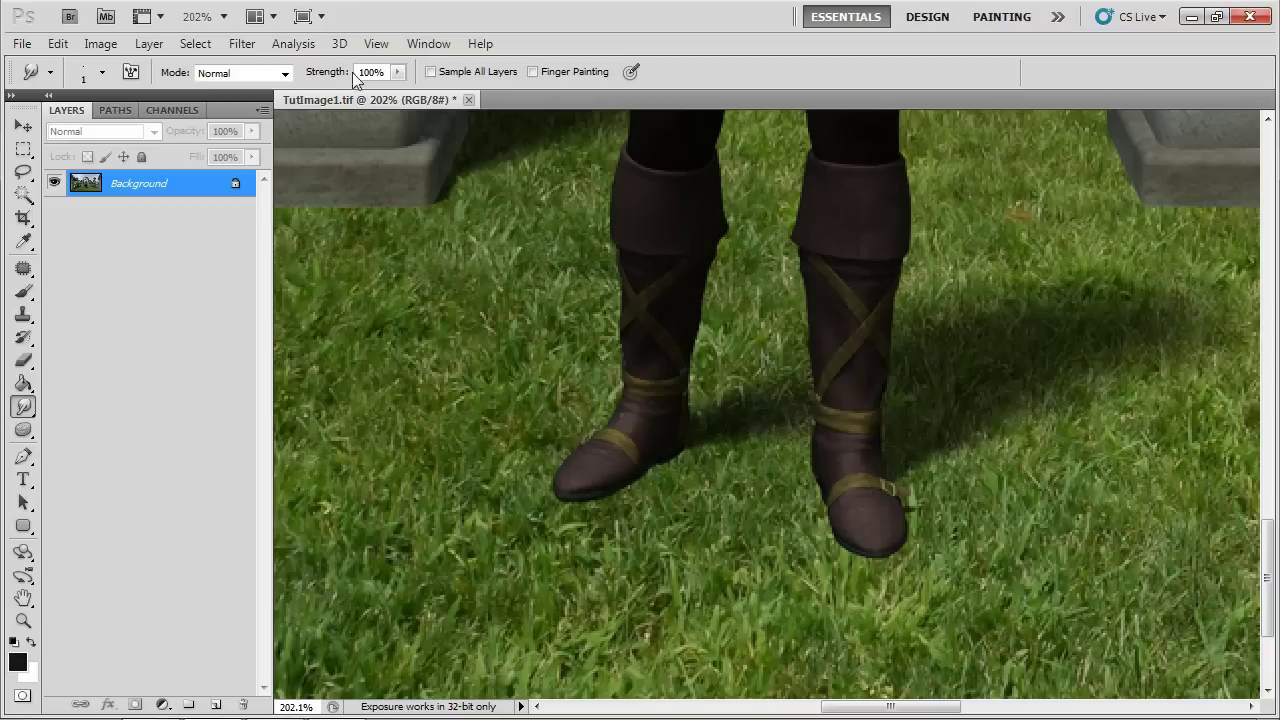
Set the smudge strength to 92% with Sample All Layers enabled, and add a new layer above the background.
drag(328, 77, 321, 77)
drag(320, 72, 313, 72)
click(430, 71)
click(215, 704)
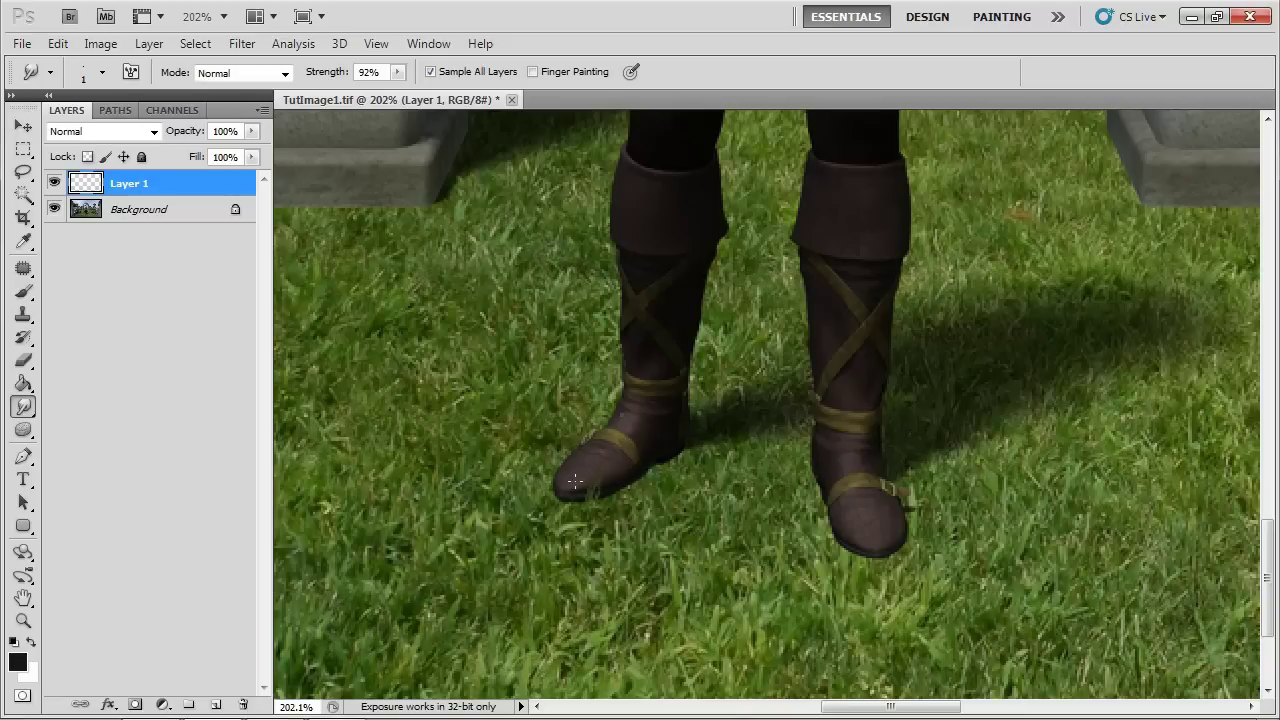
click(54, 185)
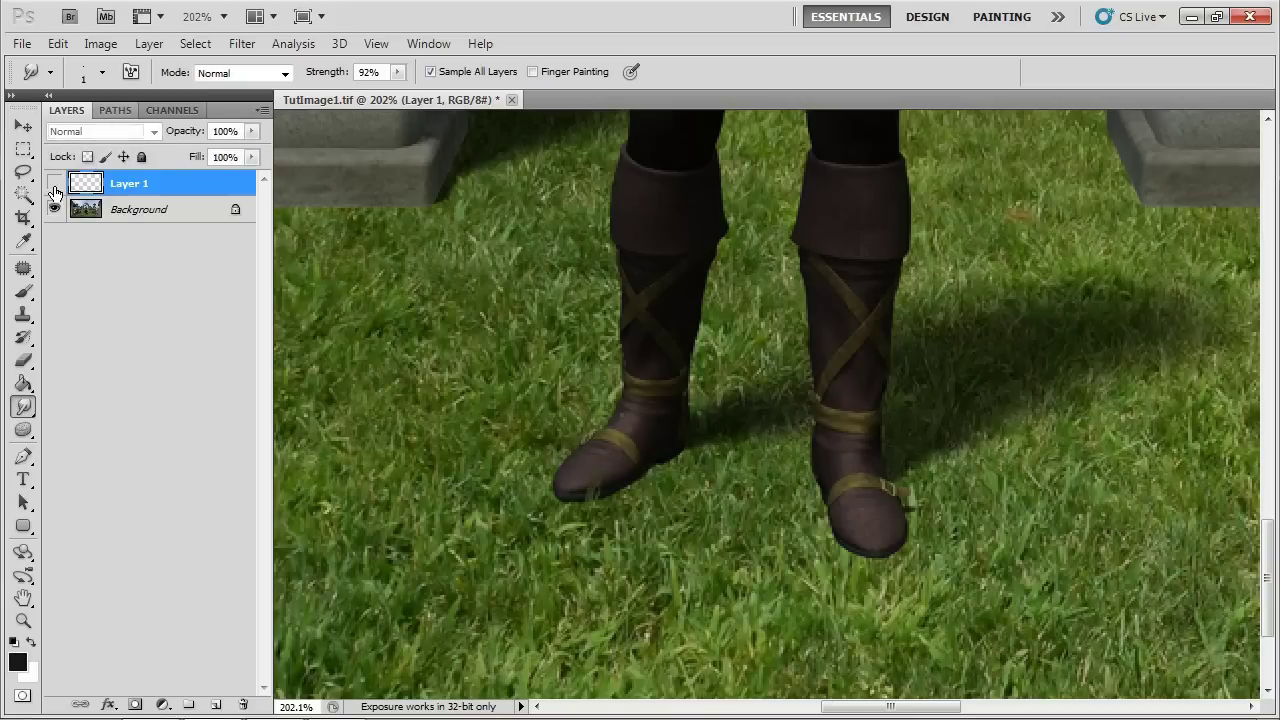
click(54, 185)
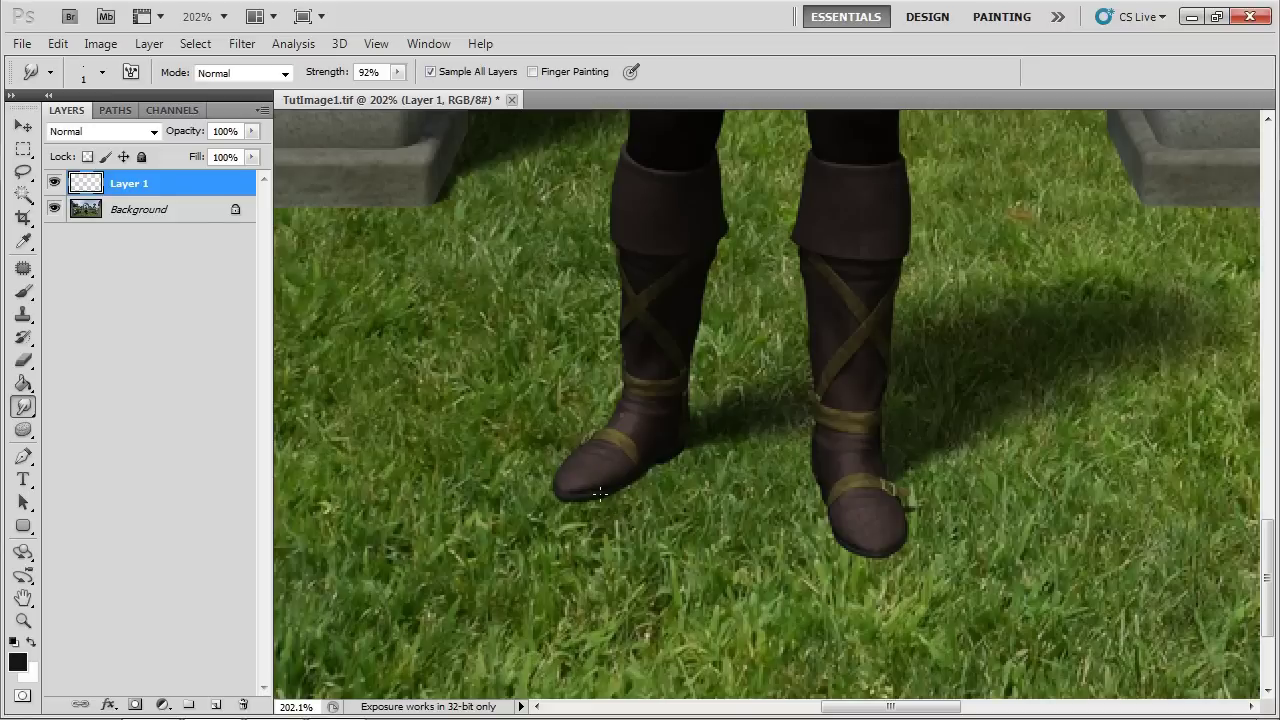
Smudge grass blades up over the sole of the left-hand boot and into the shadow beside it, starting with a 2 px brush.
key(z)
drag(571, 494, 640, 482)
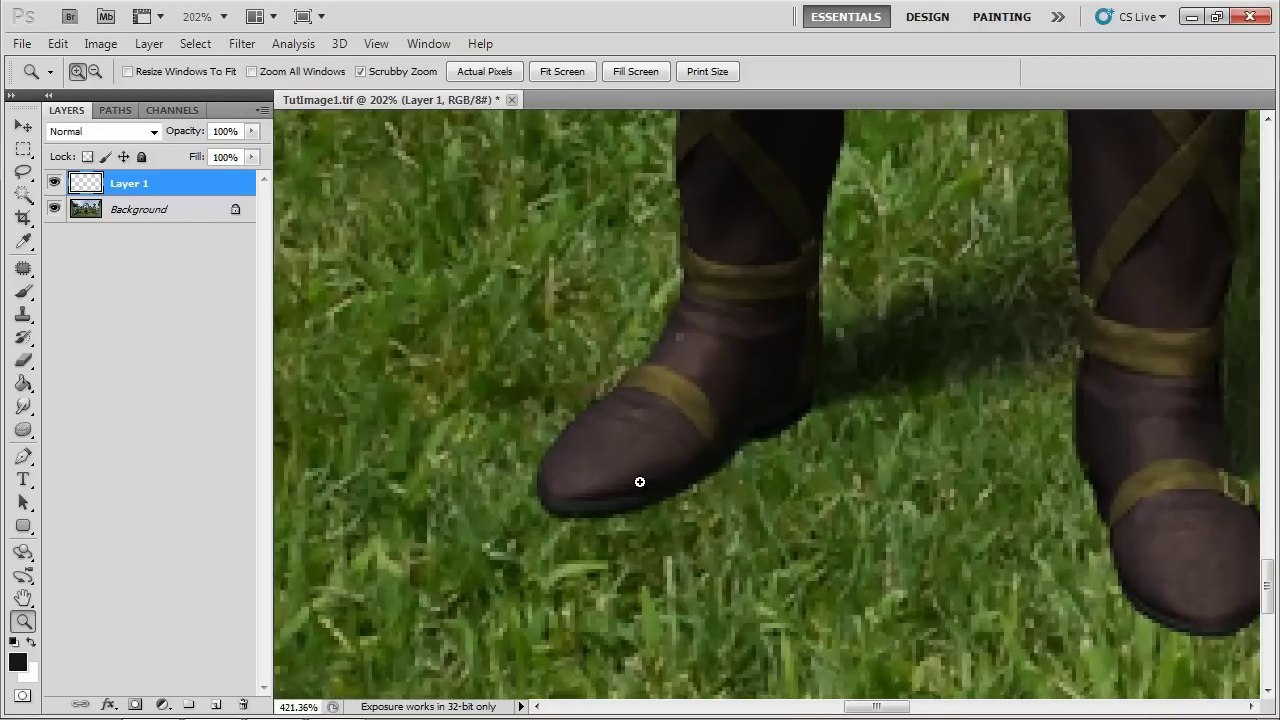
key(r)
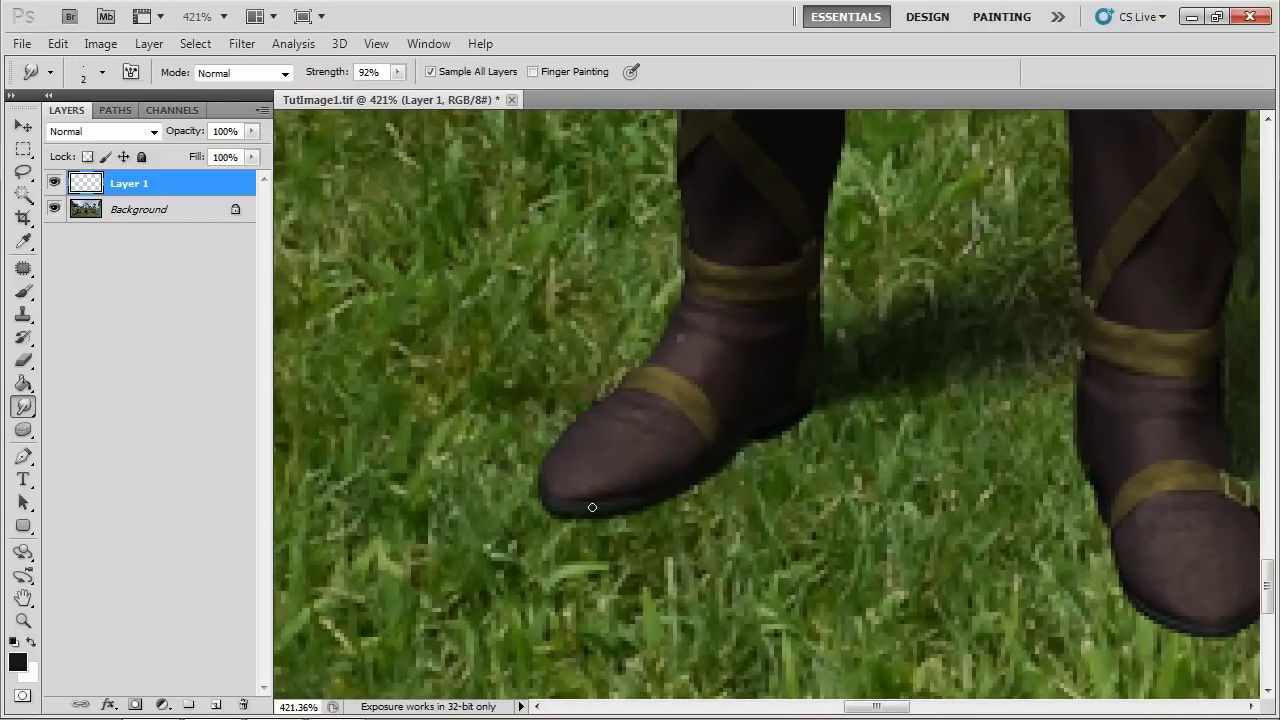
mouse_move(556, 504)
mouse_down()
mouse_move(552, 514)
mouse_move(546, 477)
mouse_up()
mouse_move(559, 535)
mouse_down()
mouse_move(577, 501)
mouse_move(572, 510)
mouse_move(616, 508)
mouse_move(608, 519)
mouse_move(605, 477)
mouse_move(647, 541)
mouse_move(648, 481)
mouse_move(668, 504)
mouse_move(656, 476)
mouse_move(685, 498)
mouse_move(658, 520)
mouse_move(642, 509)
mouse_move(601, 527)
mouse_move(560, 499)
mouse_move(532, 515)
mouse_move(537, 482)
mouse_move(540, 533)
mouse_move(561, 566)
mouse_move(603, 538)
mouse_move(628, 553)
mouse_move(692, 497)
mouse_move(686, 481)
mouse_move(695, 504)
mouse_move(716, 497)
mouse_move(717, 535)
mouse_move(698, 458)
mouse_move(711, 485)
mouse_move(694, 462)
mouse_move(647, 515)
mouse_move(626, 490)
mouse_move(626, 523)
mouse_move(748, 479)
mouse_move(713, 480)
mouse_move(708, 447)
mouse_move(750, 455)
mouse_move(725, 484)
mouse_move(712, 466)
mouse_move(677, 475)
mouse_move(672, 463)
mouse_move(675, 474)
mouse_move(670, 455)
mouse_move(750, 469)
mouse_move(749, 411)
mouse_move(730, 464)
mouse_move(707, 460)
mouse_move(787, 453)
mouse_move(761, 419)
mouse_move(795, 483)
mouse_move(773, 426)
mouse_move(807, 435)
mouse_move(783, 383)
mouse_move(757, 436)
mouse_move(817, 409)
mouse_move(837, 371)
mouse_move(820, 369)
mouse_move(803, 406)
mouse_move(856, 381)
mouse_move(867, 424)
mouse_move(874, 400)
mouse_move(841, 391)
mouse_move(903, 380)
mouse_move(927, 408)
mouse_move(943, 400)
mouse_move(933, 380)
mouse_move(971, 397)
mouse_move(981, 366)
mouse_move(1023, 357)
mouse_move(1042, 375)
mouse_move(1063, 366)
mouse_move(1060, 380)
mouse_move(980, 346)
mouse_move(823, 340)
mouse_move(829, 323)
mouse_move(867, 316)
mouse_move(883, 283)
mouse_move(909, 303)
mouse_move(915, 280)
mouse_move(923, 317)
mouse_move(848, 303)
mouse_move(831, 323)
mouse_move(825, 289)
mouse_move(974, 320)
mouse_move(1000, 287)
mouse_move(1077, 260)
mouse_up()
Reduce the smudge brush to 1 px and add finer grass strokes along the left-hand boot's sole from toe to heel.
key(bracketright)
key(bracketleft)
key(bracketleft)
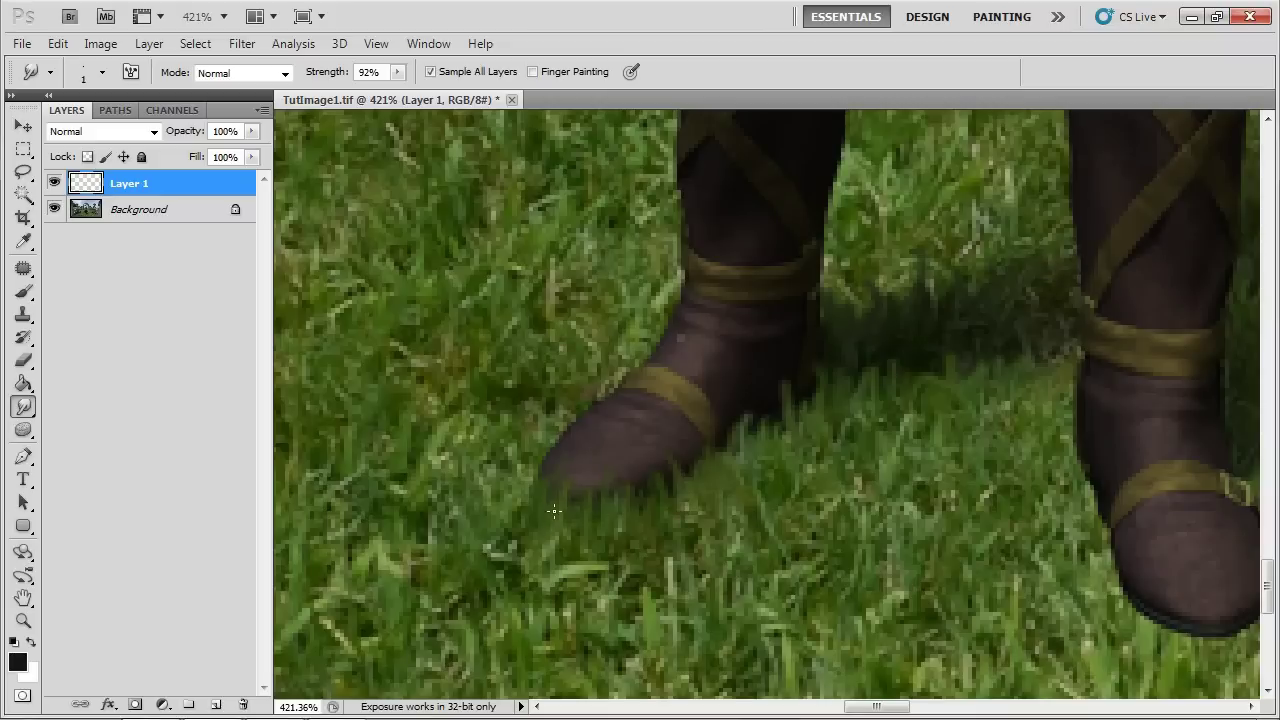
right_click(588, 478)
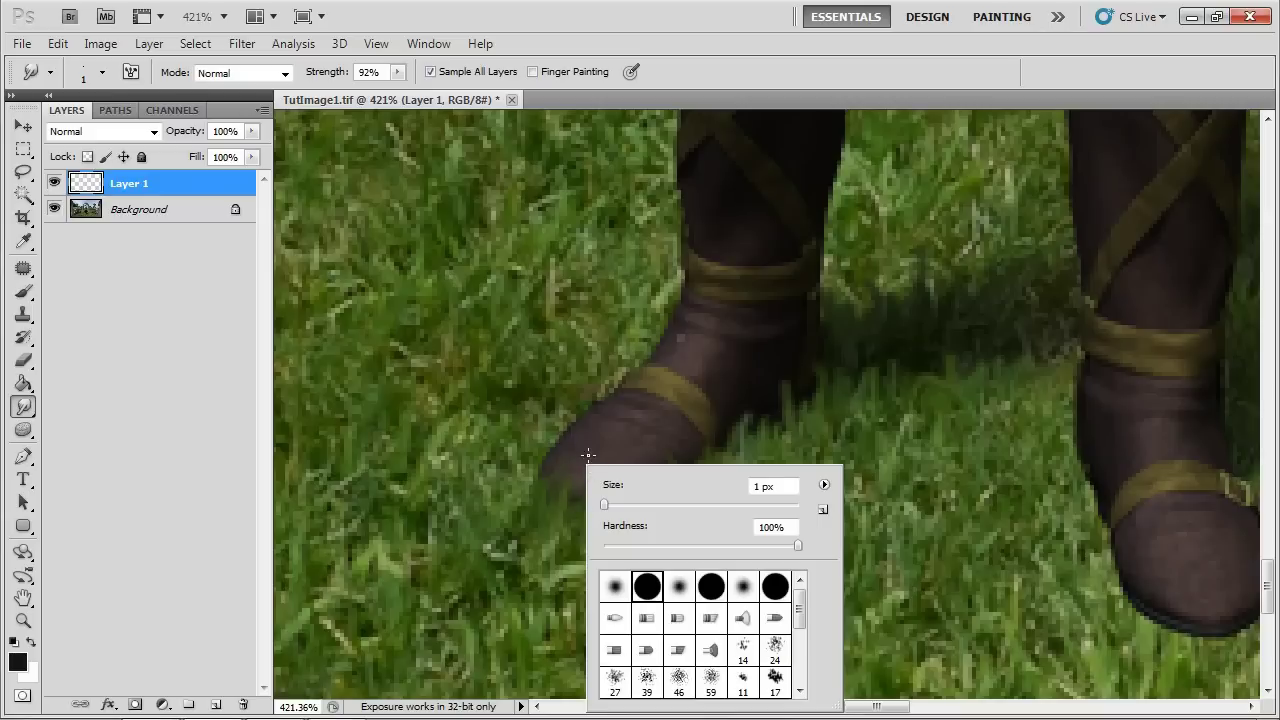
click(575, 477)
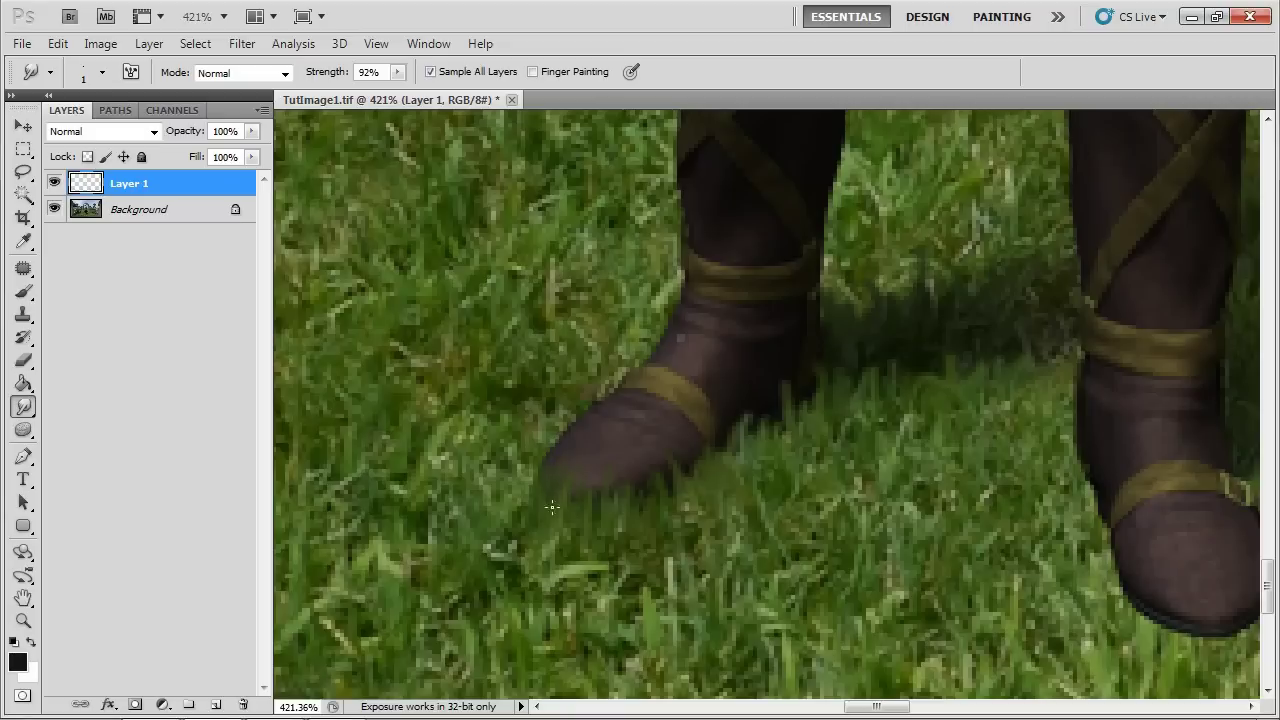
mouse_move(642, 472)
mouse_down()
mouse_move(699, 486)
mouse_move(723, 434)
mouse_move(757, 420)
mouse_move(772, 434)
mouse_move(778, 417)
mouse_up()
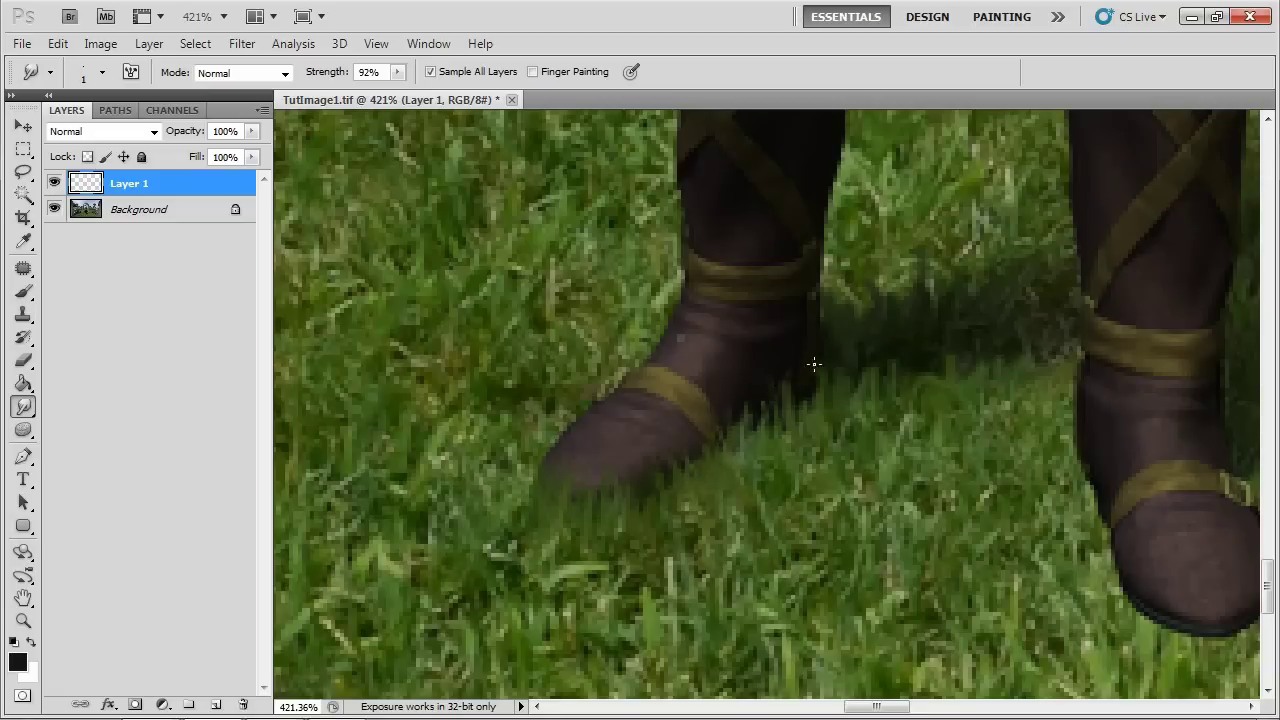
Smudge both edges of the shadow between the two boots into thin grass blades with the 1 px brush.
mouse_move(814, 364)
mouse_down()
mouse_move(794, 386)
mouse_move(863, 351)
mouse_move(872, 472)
mouse_up()
mouse_move(915, 364)
mouse_down()
mouse_move(938, 344)
mouse_move(914, 380)
mouse_move(930, 338)
mouse_up()
mouse_move(949, 391)
mouse_down()
mouse_move(990, 345)
mouse_move(1021, 356)
mouse_move(1054, 342)
mouse_up()
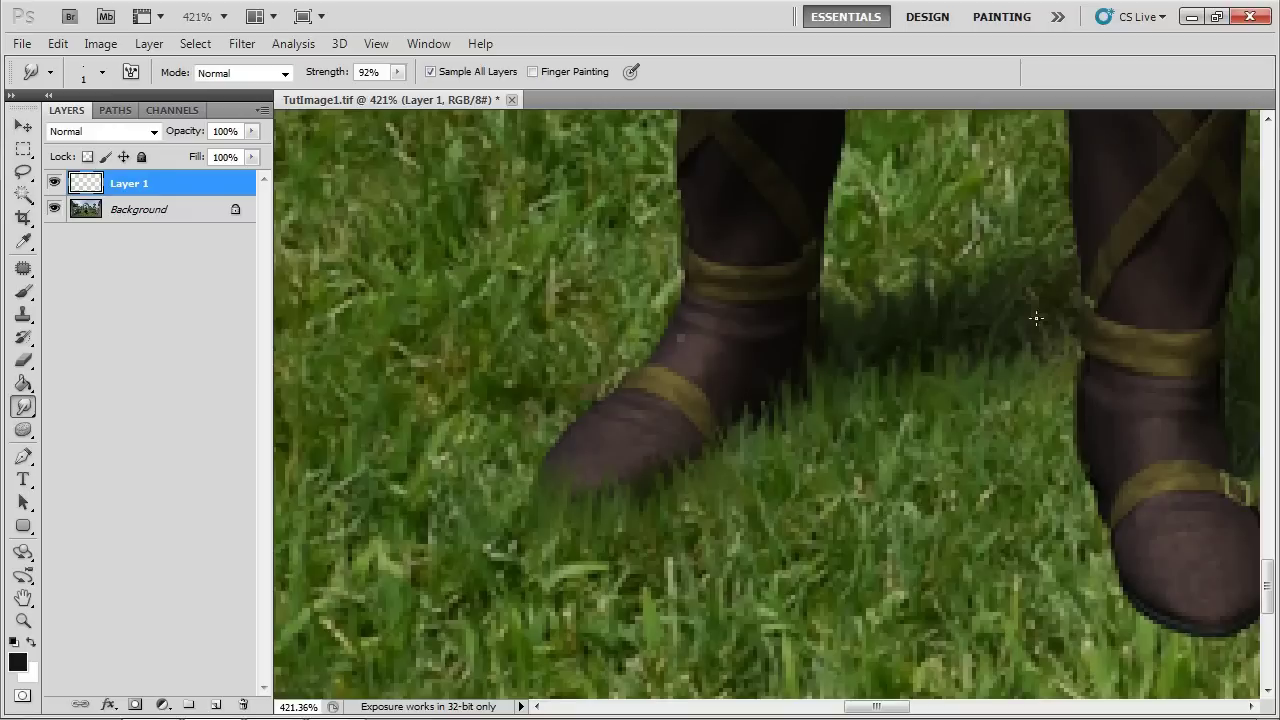
drag(1075, 251, 1036, 239)
mouse_move(952, 250)
mouse_down()
mouse_move(860, 312)
mouse_move(840, 300)
mouse_move(821, 330)
mouse_move(1001, 243)
mouse_up()
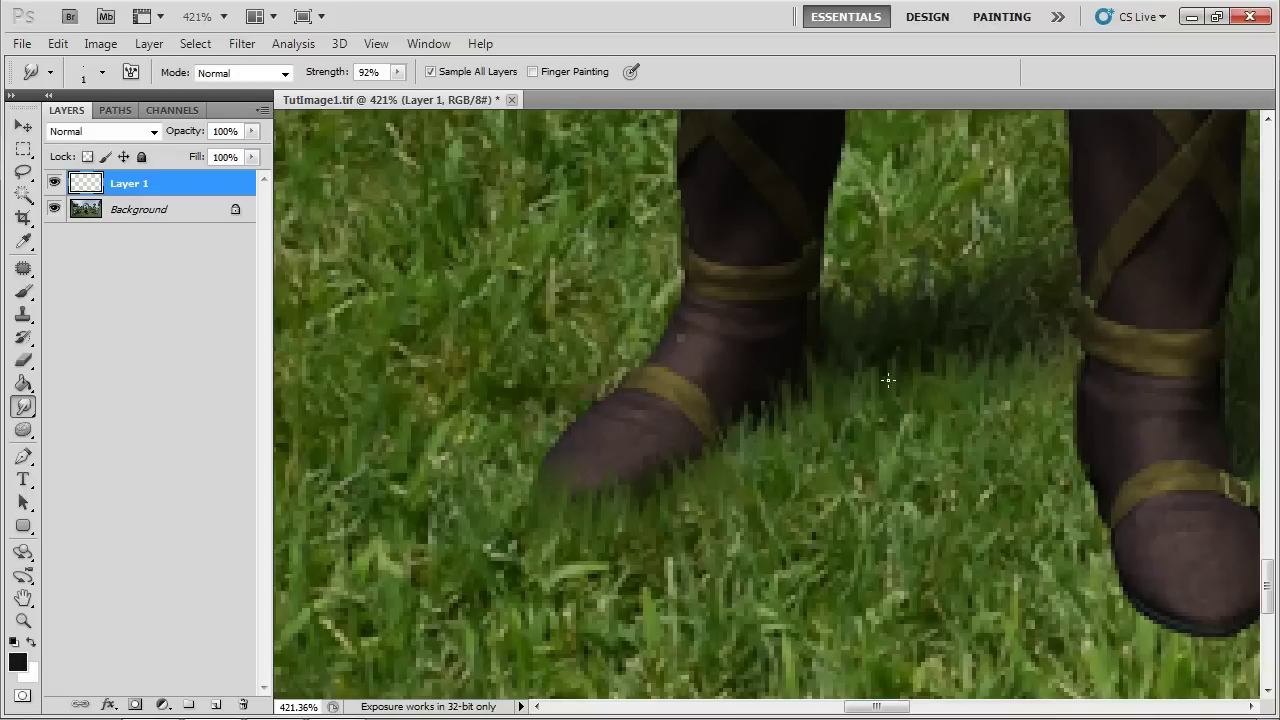
Smudge grass blades up over the toe and sides of the right-hand boot with a 3 px brush.
key(n)
mouse_move(1000, 380)
mouse_down()
mouse_move(929, 409)
mouse_move(583, 383)
mouse_move(437, 397)
mouse_up()
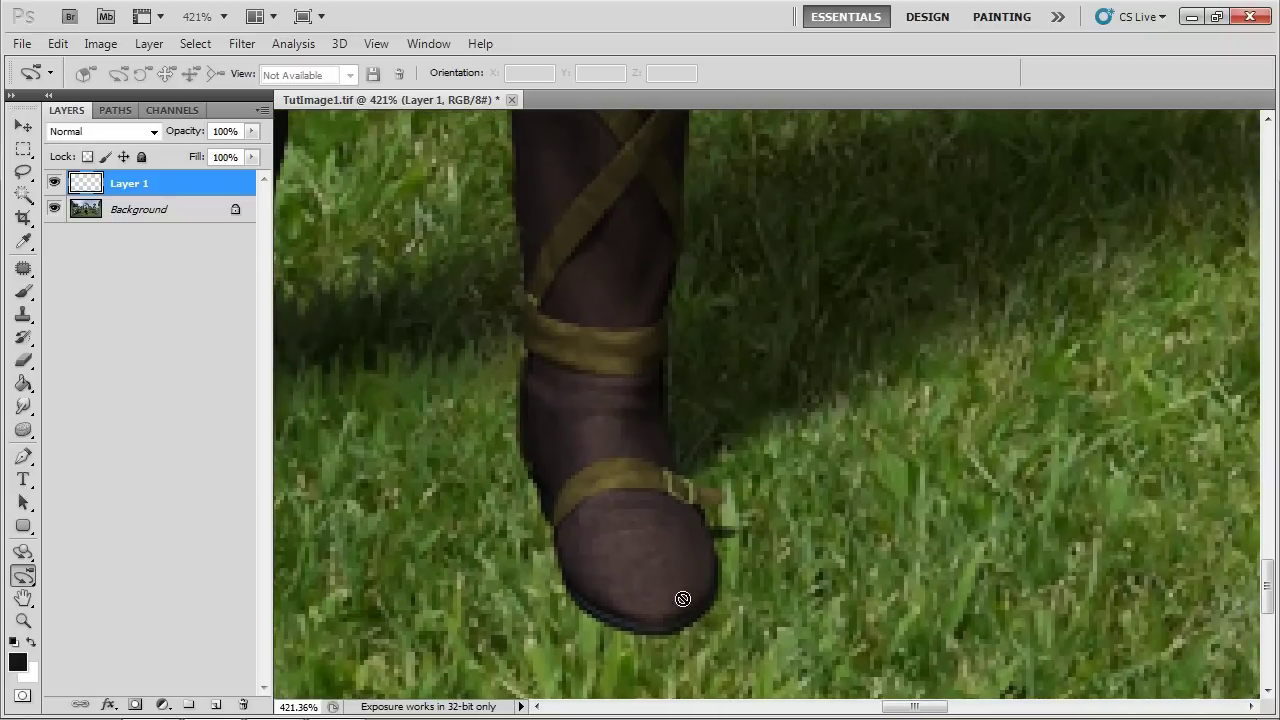
click(24, 407)
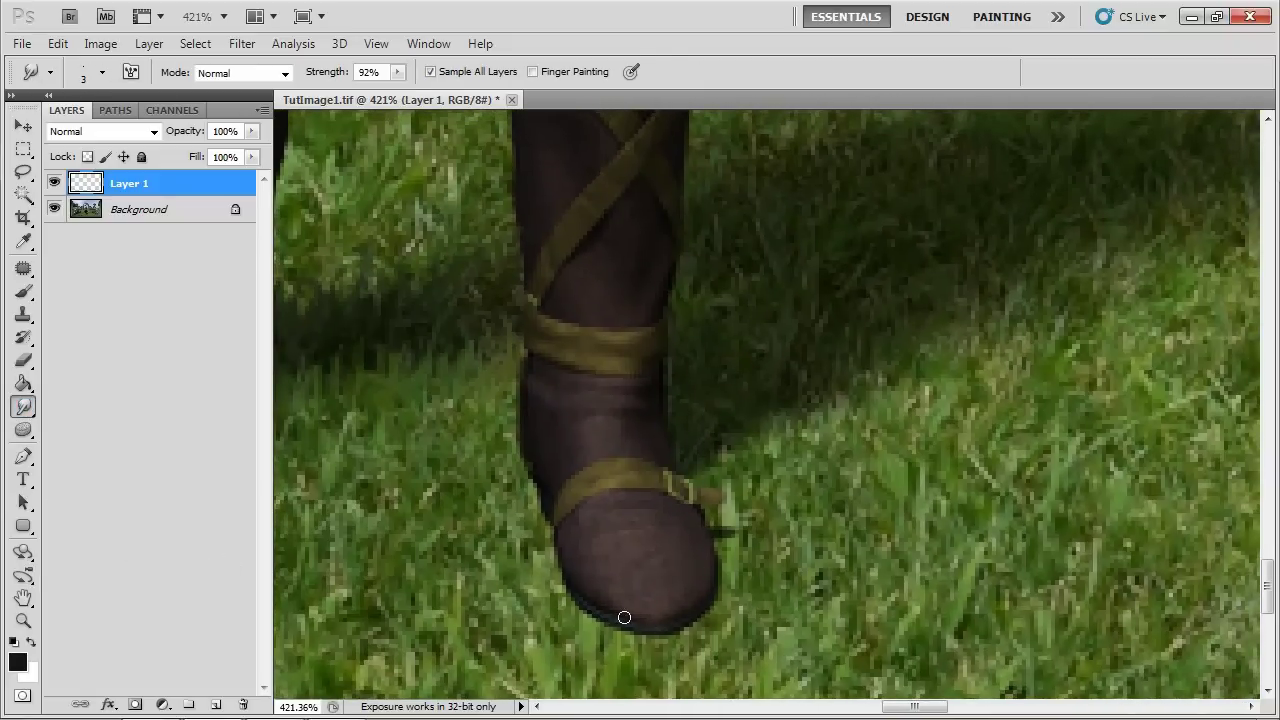
mouse_move(709, 606)
mouse_down()
mouse_move(712, 571)
mouse_move(692, 627)
mouse_move(684, 595)
mouse_move(663, 609)
mouse_move(661, 631)
mouse_move(683, 634)
mouse_move(649, 631)
mouse_move(655, 614)
mouse_move(632, 632)
mouse_move(615, 596)
mouse_move(630, 637)
mouse_move(642, 621)
mouse_move(627, 606)
mouse_move(609, 626)
mouse_move(623, 589)
mouse_move(592, 619)
mouse_move(654, 635)
mouse_move(593, 657)
mouse_move(583, 598)
mouse_move(583, 629)
mouse_move(594, 619)
mouse_move(576, 602)
mouse_move(586, 564)
mouse_move(564, 577)
mouse_move(568, 603)
mouse_move(569, 550)
mouse_move(548, 553)
mouse_move(546, 516)
mouse_move(543, 527)
mouse_move(551, 480)
mouse_move(537, 507)
mouse_move(555, 486)
mouse_move(535, 495)
mouse_move(509, 450)
mouse_up()
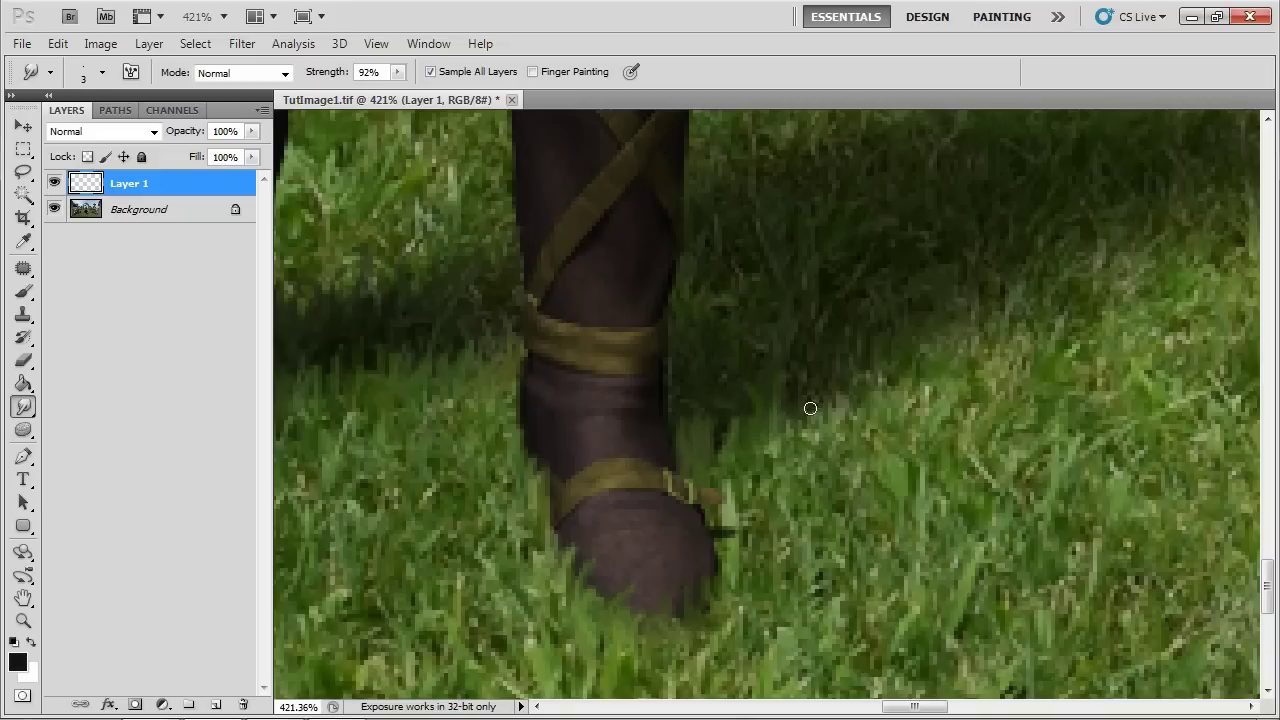
Smudge grass up into the lower edge of the long shadow beside the right-hand boot with the 3 px brush.
mouse_move(808, 432)
mouse_down()
mouse_move(830, 399)
mouse_move(861, 386)
mouse_move(855, 409)
mouse_move(878, 357)
mouse_up()
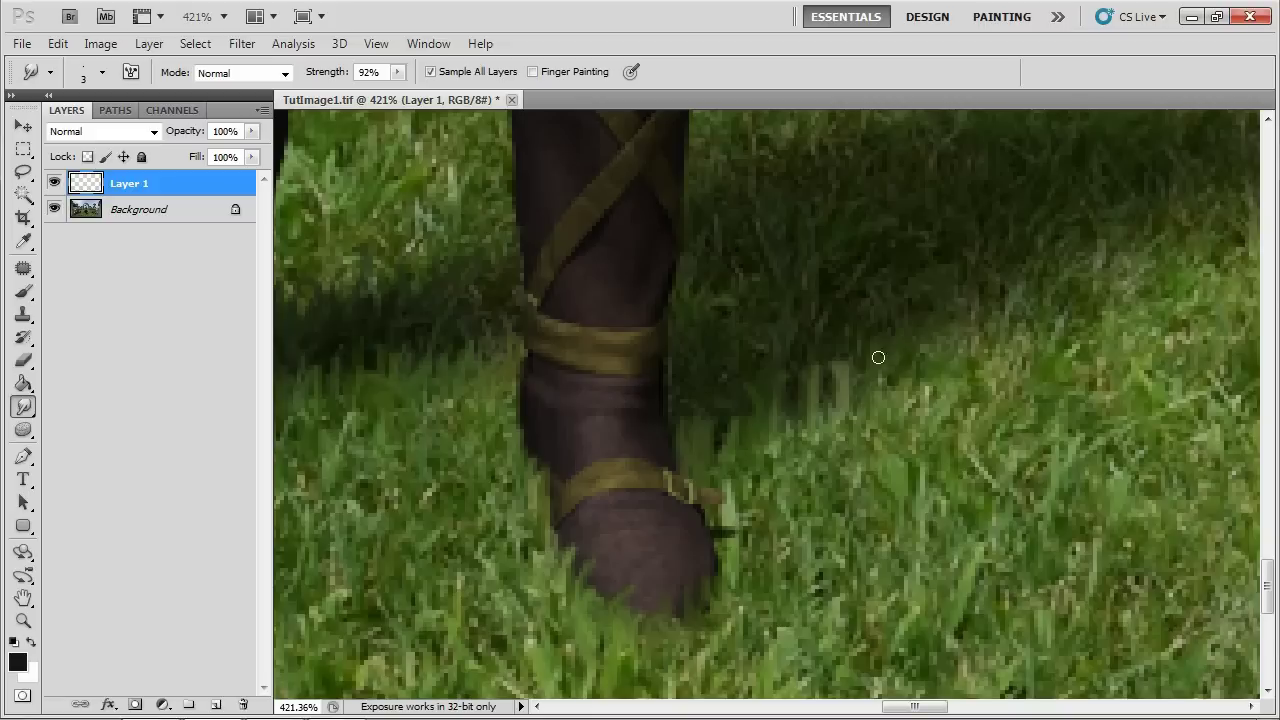
mouse_move(772, 452)
mouse_down()
mouse_move(917, 326)
mouse_move(971, 326)
mouse_move(982, 294)
mouse_up()
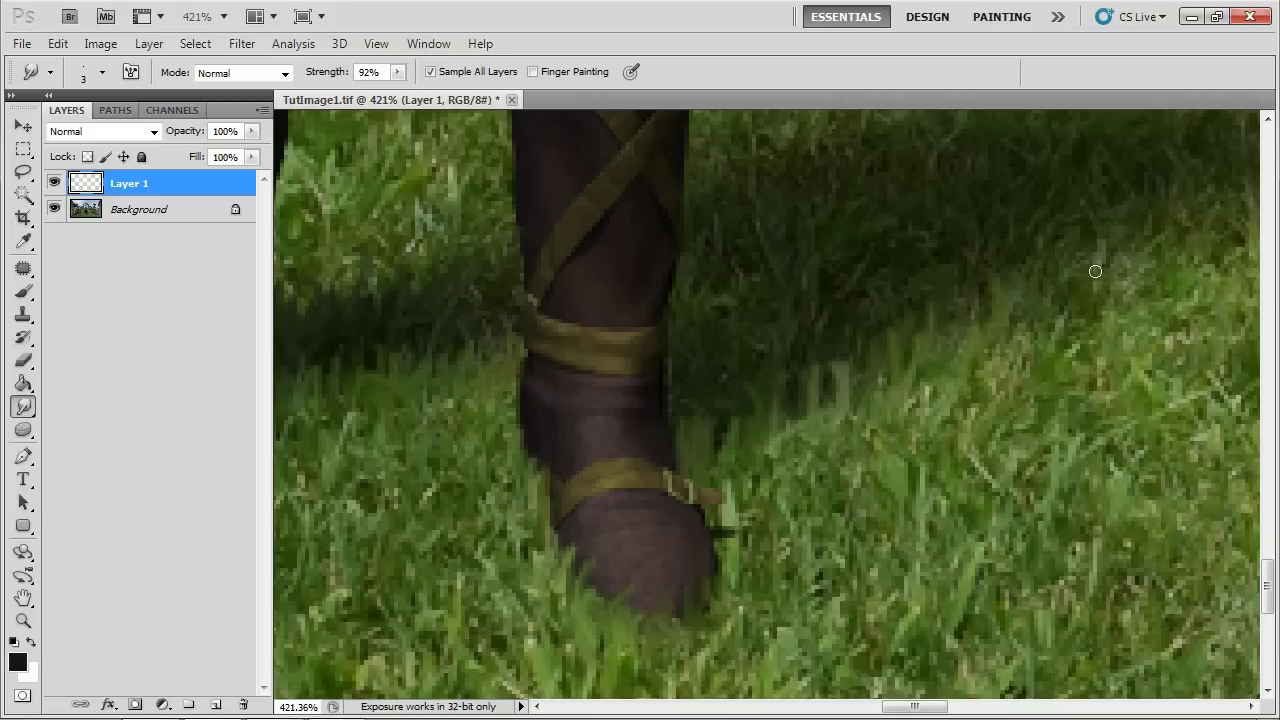
mouse_move(1113, 303)
mouse_down()
mouse_move(1171, 220)
mouse_move(1201, 228)
mouse_up()
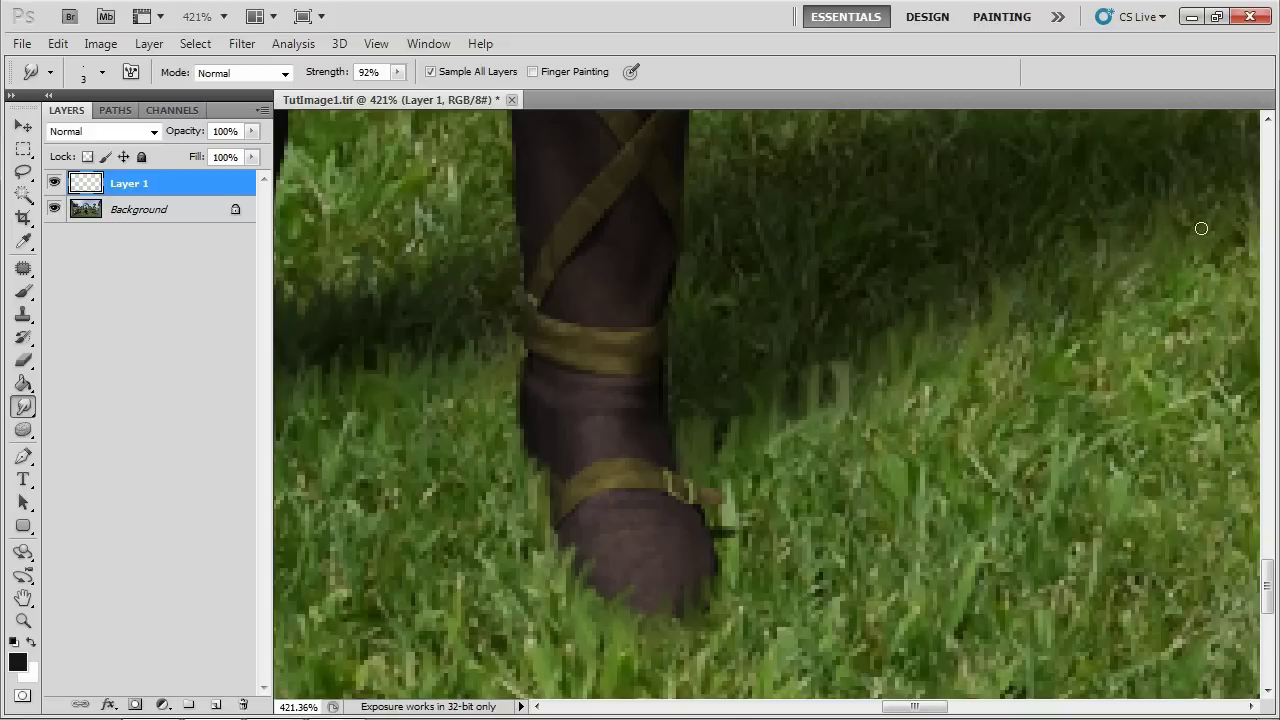
Refine the lower edge of the long shadow with narrower 2 px smudge strokes, working back to the right-hand boot.
drag(984, 360, 955, 298)
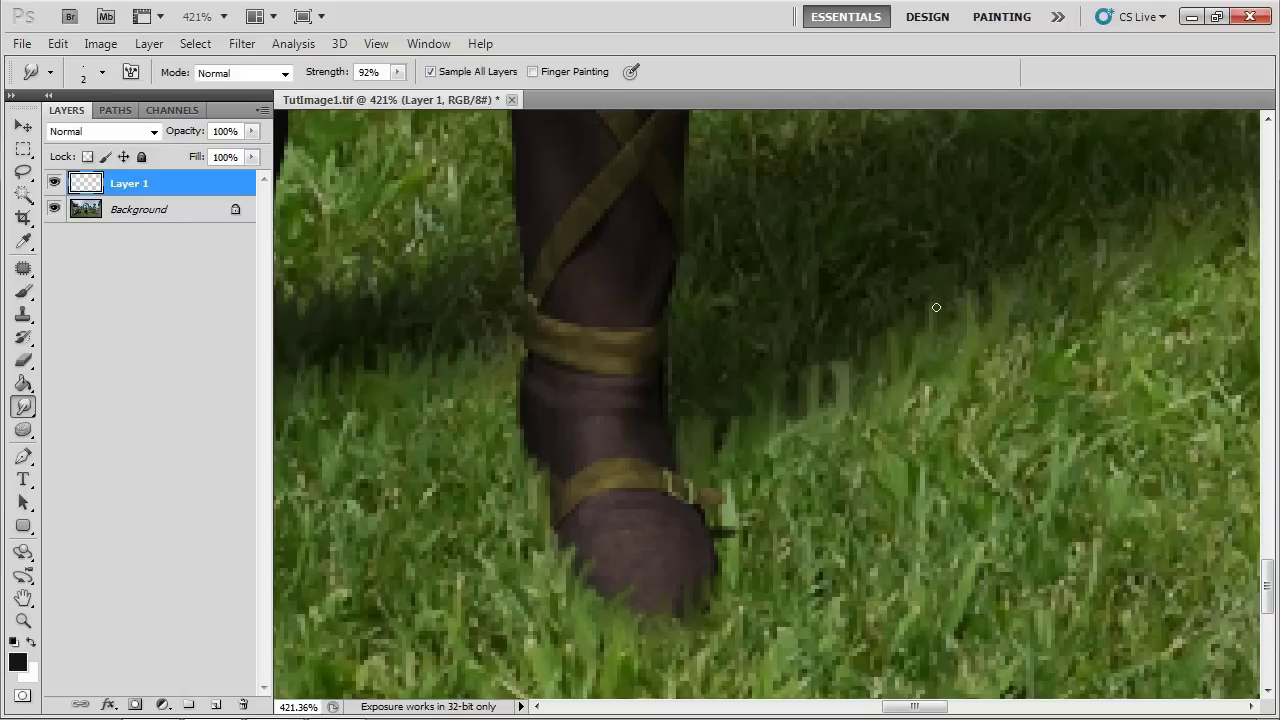
mouse_move(836, 420)
mouse_down()
mouse_move(785, 449)
mouse_move(757, 426)
mouse_move(722, 427)
mouse_move(717, 371)
mouse_up()
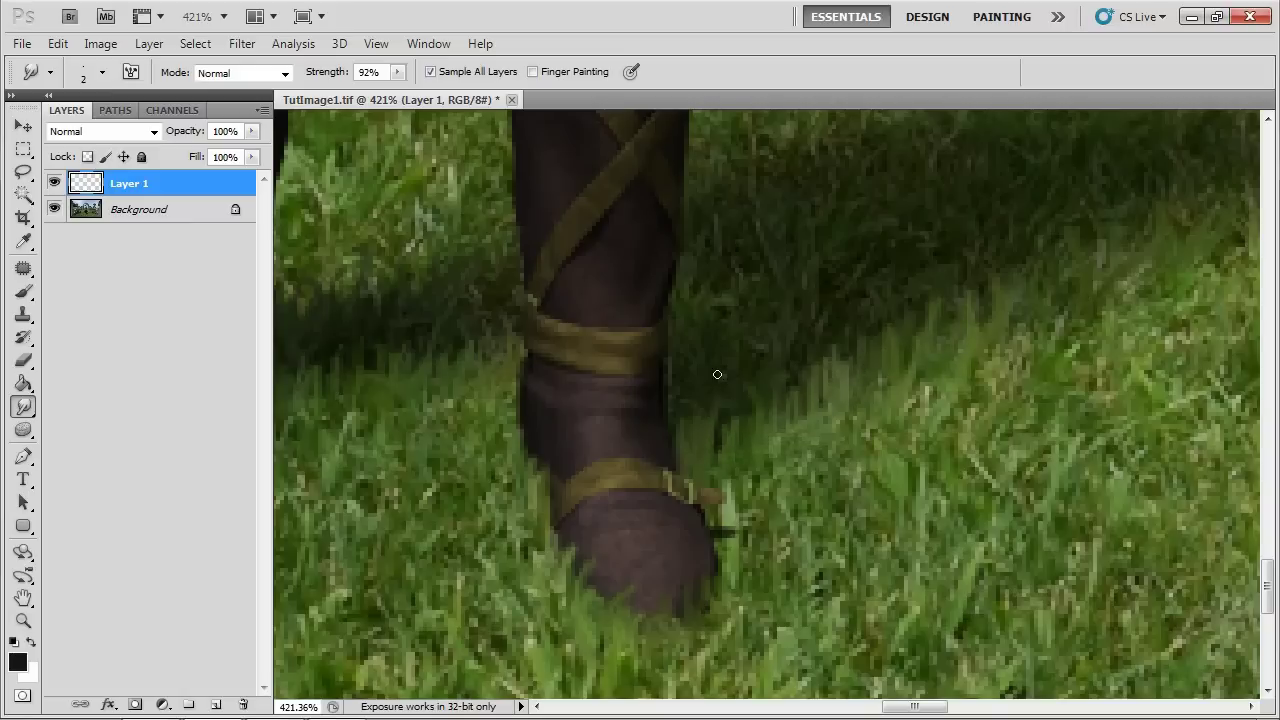
right_click(680, 411)
key(Escape)
drag(834, 362, 857, 292)
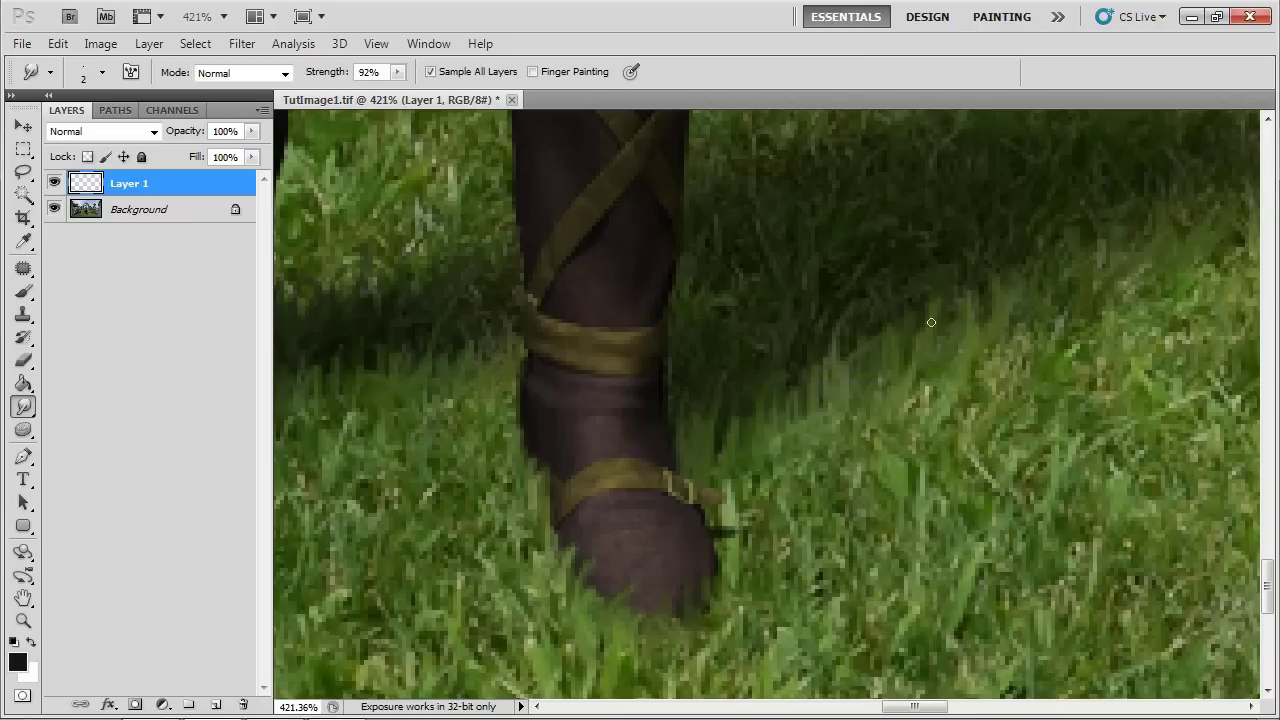
mouse_move(924, 386)
mouse_down()
mouse_move(934, 281)
mouse_move(1033, 299)
mouse_move(1012, 263)
mouse_up()
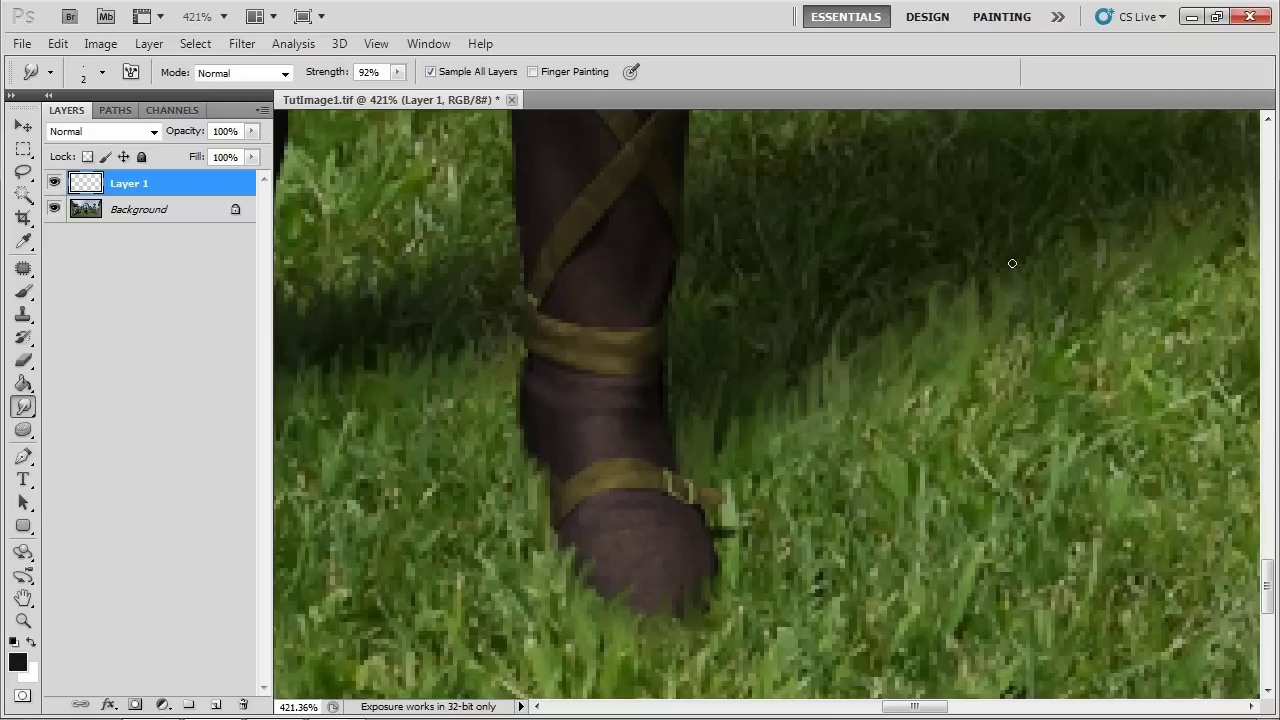
drag(845, 343, 860, 322)
mouse_move(717, 415)
mouse_down()
mouse_move(674, 380)
mouse_move(713, 392)
mouse_up()
Smudge the upper edge and interior of the long shadow into grass blades with the 2 px brush.
drag(809, 291, 649, 324)
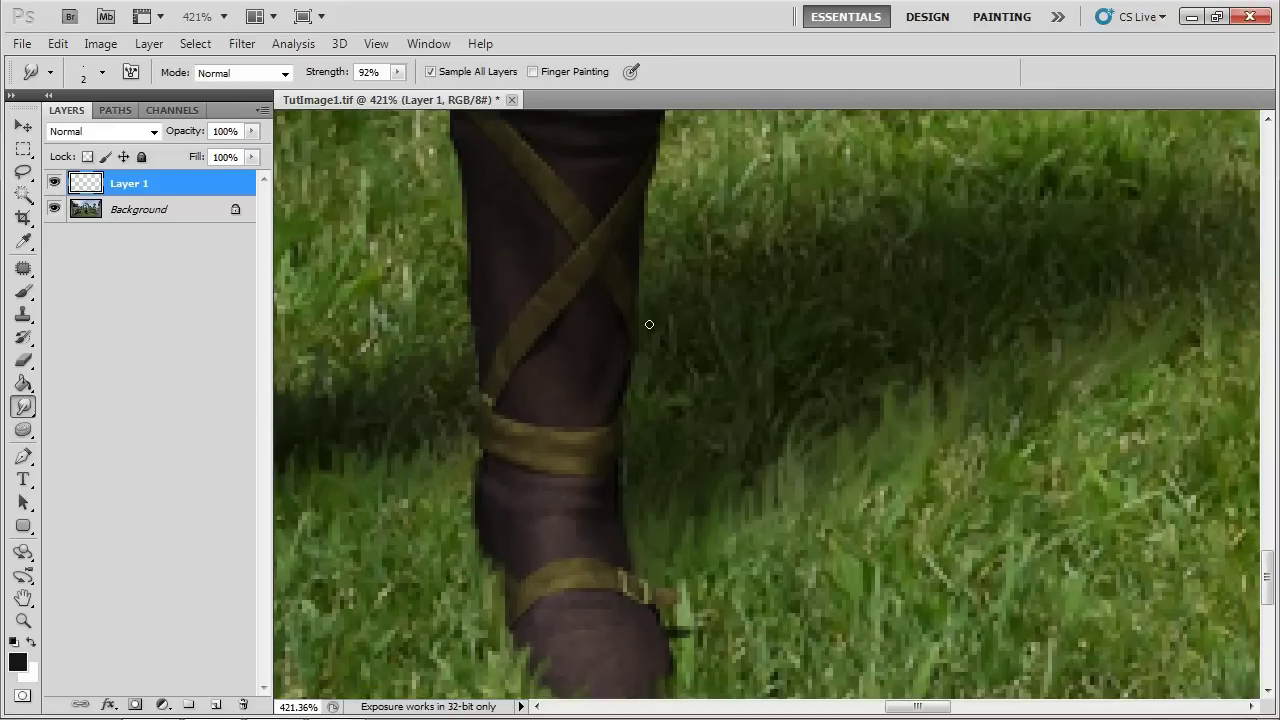
mouse_move(658, 266)
mouse_down()
mouse_move(677, 290)
mouse_move(680, 271)
mouse_move(738, 238)
mouse_up()
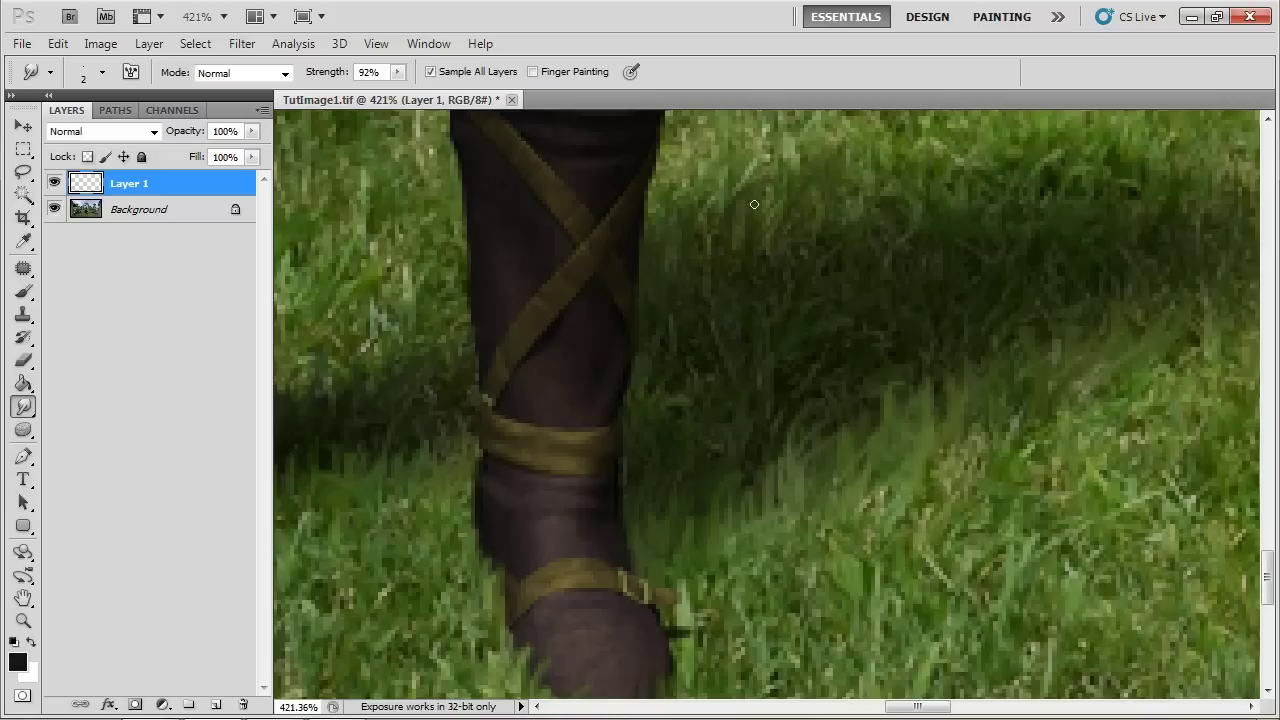
mouse_move(825, 265)
mouse_down()
mouse_move(860, 200)
mouse_move(900, 165)
mouse_move(965, 194)
mouse_move(960, 183)
mouse_move(1030, 165)
mouse_move(1029, 198)
mouse_move(1055, 207)
mouse_move(1126, 150)
mouse_move(1136, 195)
mouse_move(1230, 185)
mouse_move(1152, 226)
mouse_up()
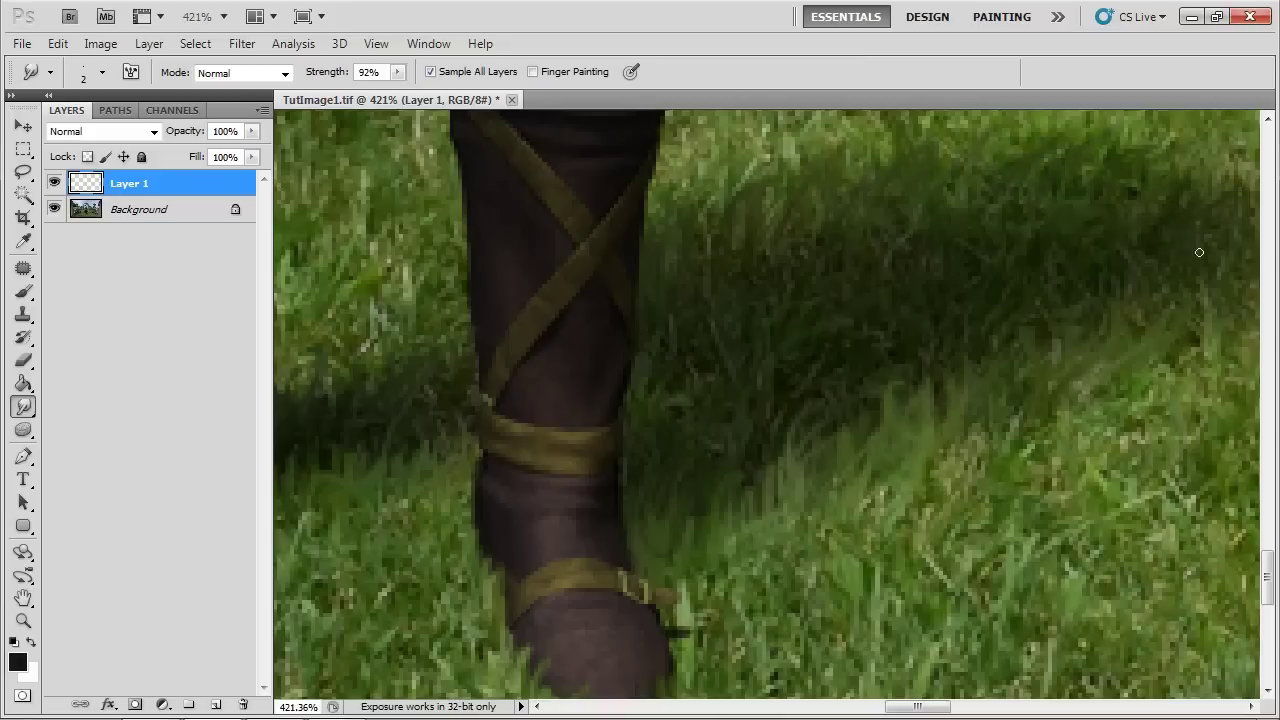
mouse_move(755, 475)
mouse_down()
mouse_move(723, 420)
mouse_move(779, 382)
mouse_up()
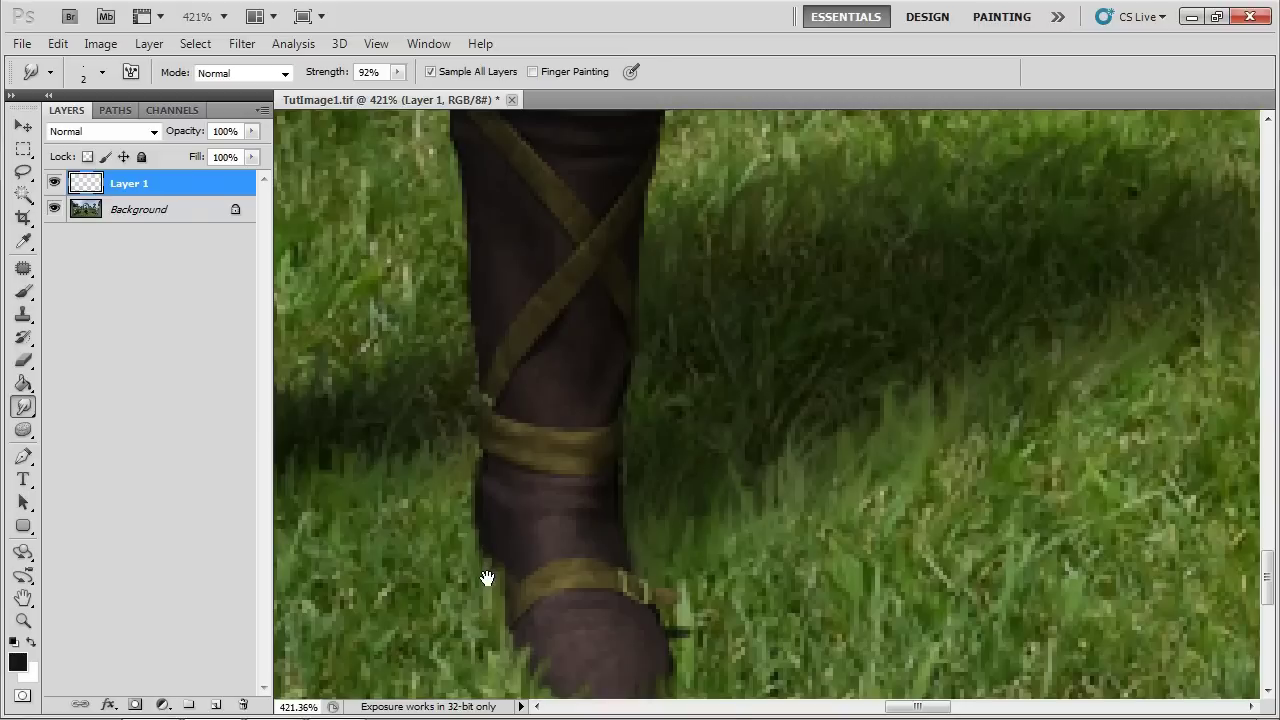
Refine the grass overlapping the toe and outer side of the right-hand boot, finishing with a 1 px smudge brush.
drag(487, 578, 457, 403)
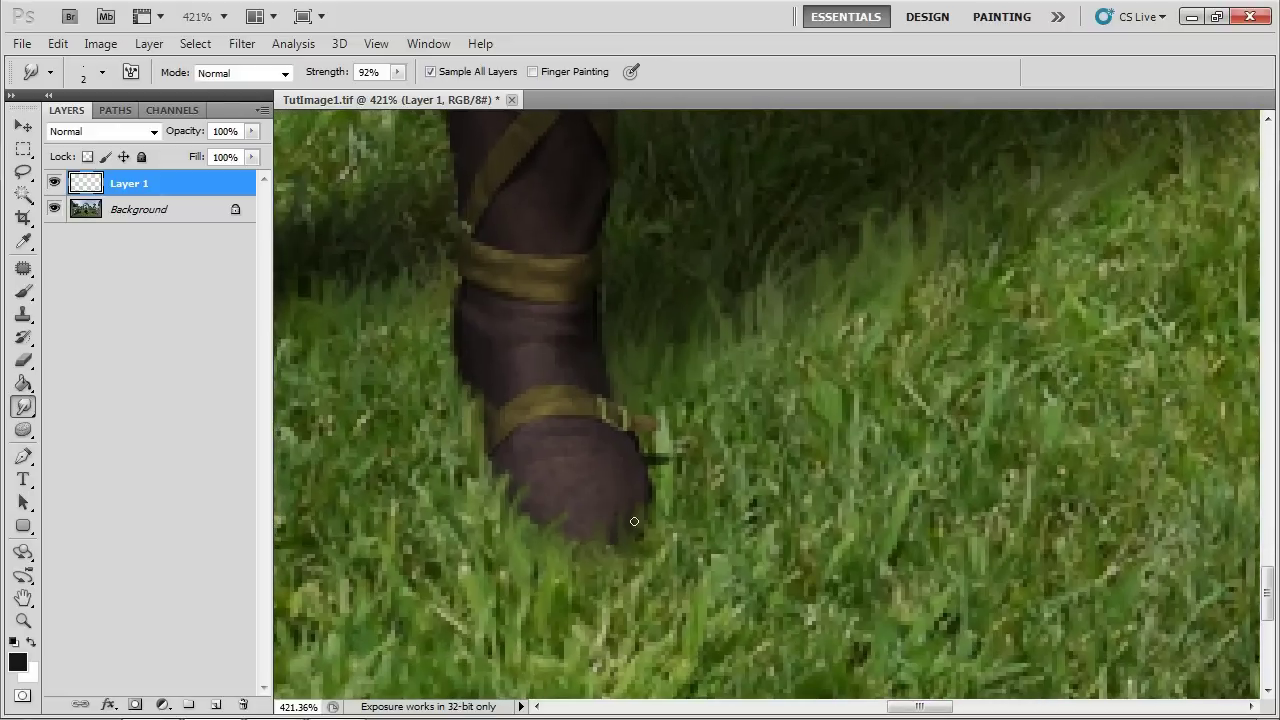
drag(630, 538, 571, 547)
drag(493, 498, 471, 453)
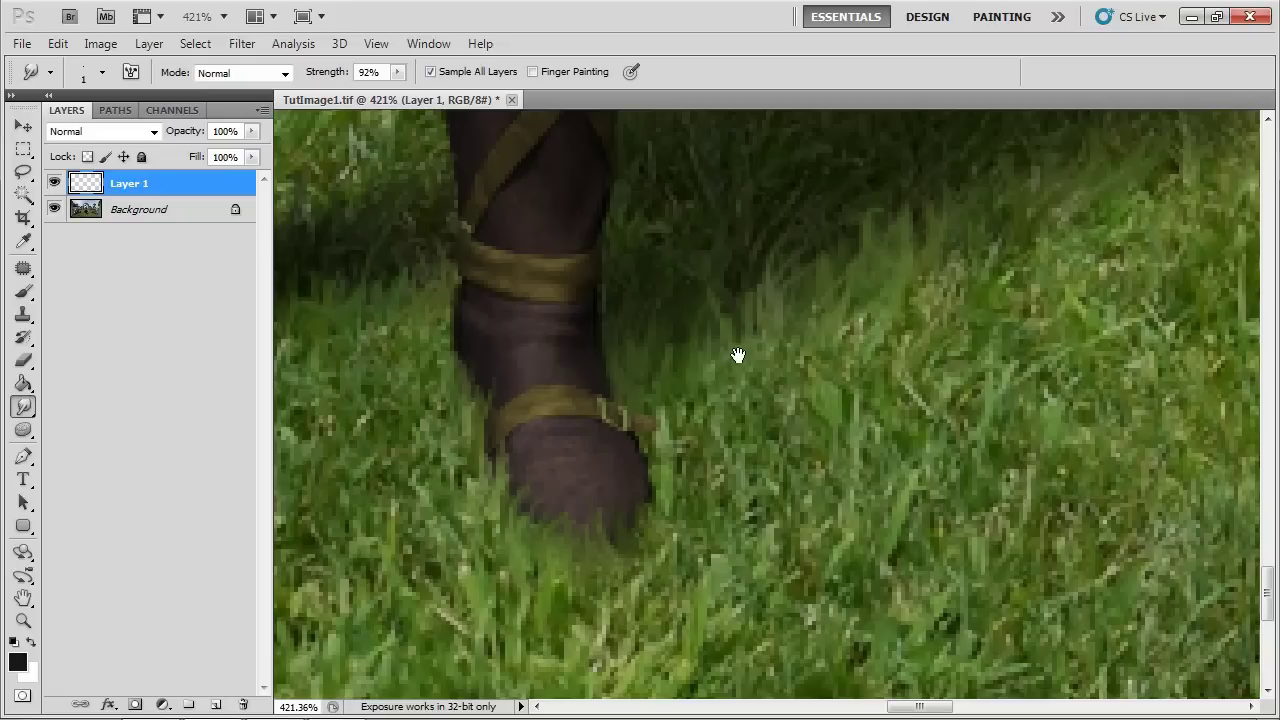
drag(737, 354, 603, 544)
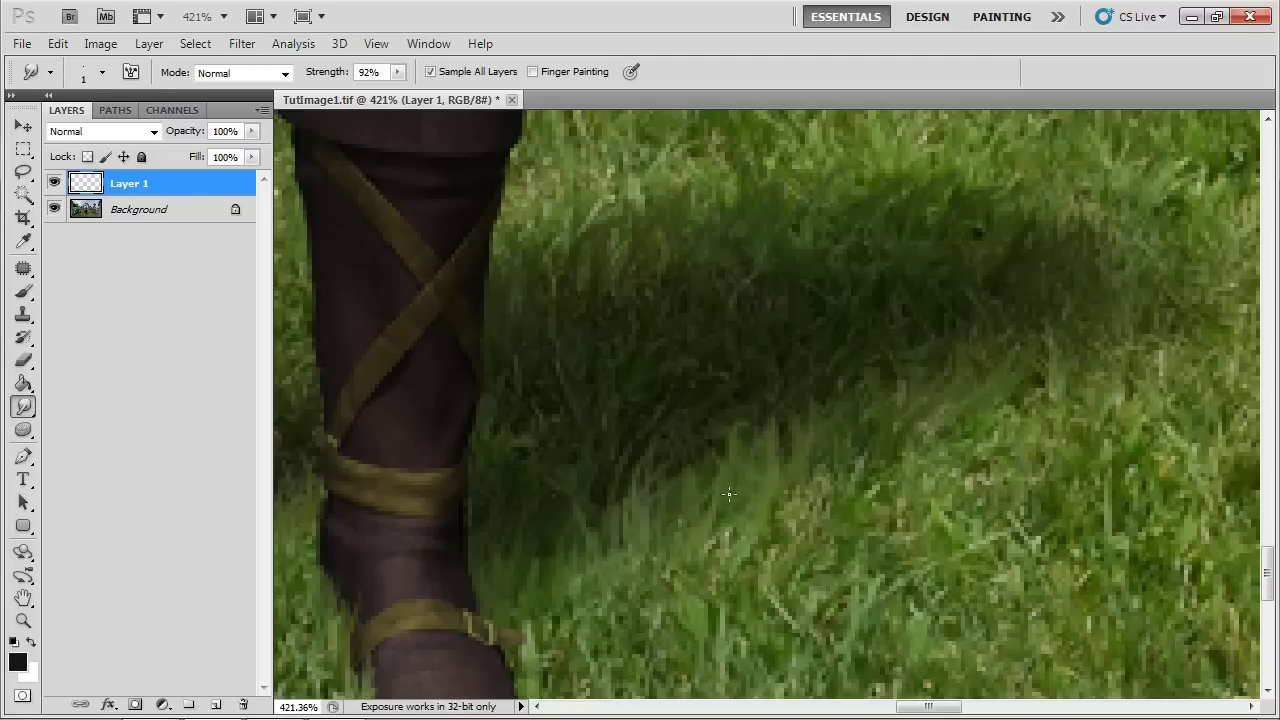
Smudge a few more fine grass strokes along the lower edge and interior of the long shadow.
mouse_move(782, 460)
mouse_down()
mouse_move(882, 452)
mouse_move(924, 414)
mouse_move(994, 397)
mouse_up()
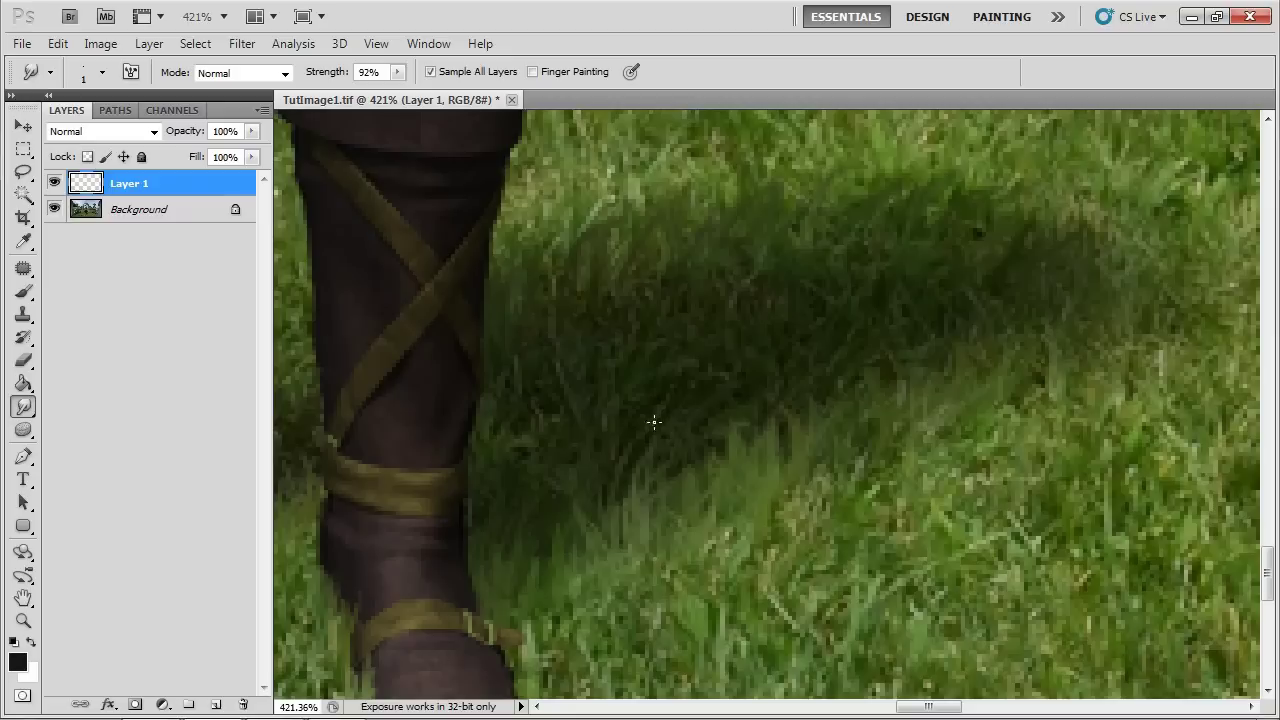
mouse_move(796, 402)
mouse_down()
mouse_move(781, 436)
mouse_move(934, 366)
mouse_move(597, 472)
mouse_up()
Toggle Layer 1's visibility to compare the whole figure with and without the smudged grass.
key(z)
mouse_move(593, 425)
mouse_down()
mouse_move(500, 443)
mouse_move(475, 463)
mouse_up()
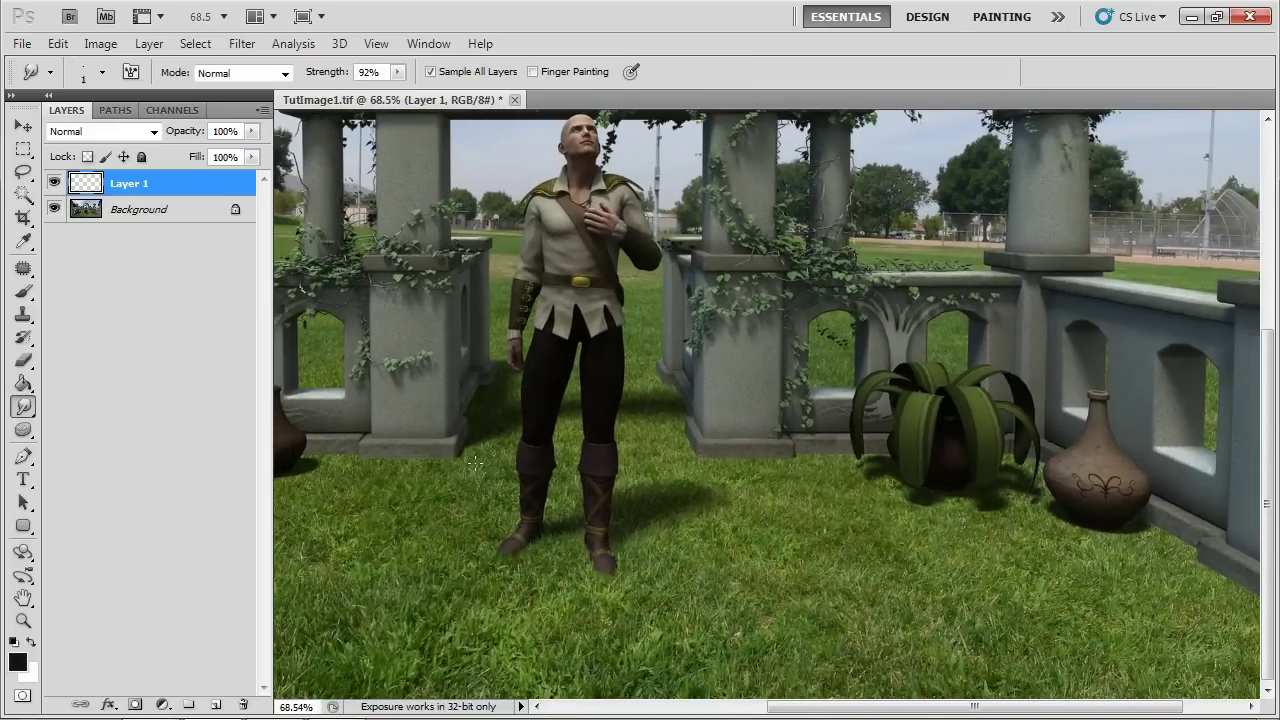
click(54, 184)
click(54, 184)
click(54, 184)
click(54, 184)
click(54, 184)
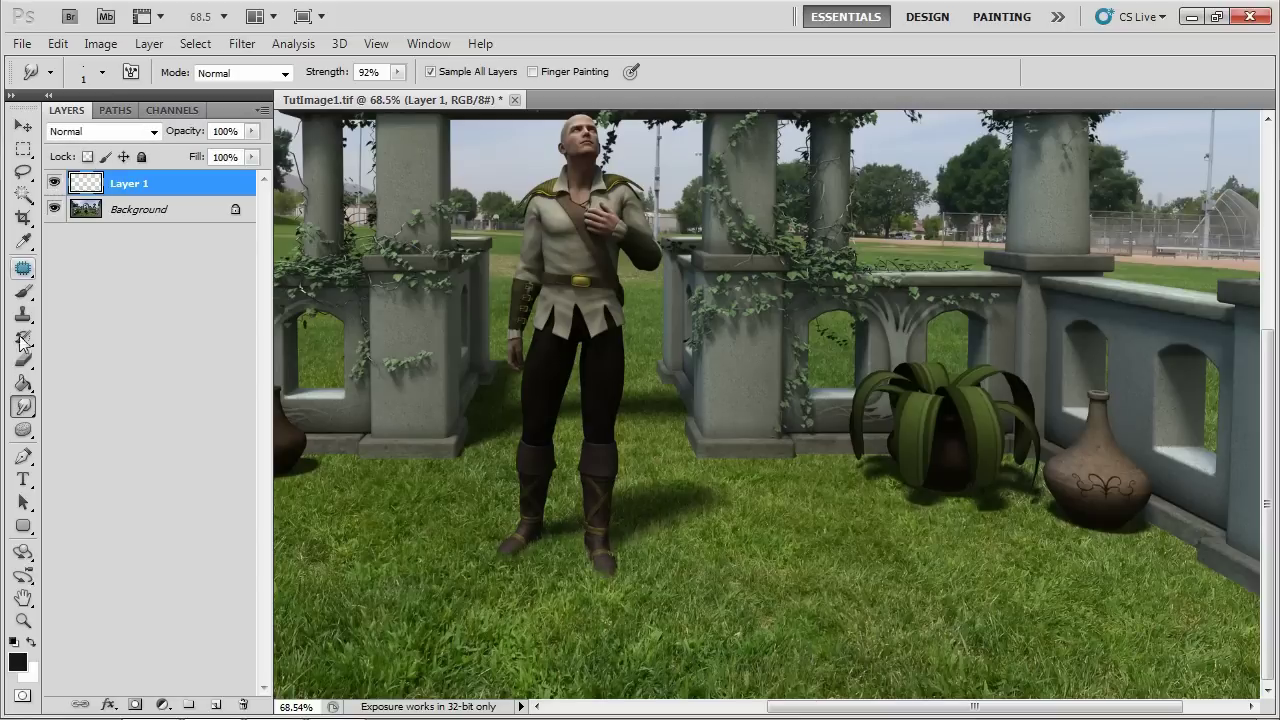
Compare the boots and shadow at actual pixels with Layer 1 hidden and shown.
click(23, 620)
click(511, 76)
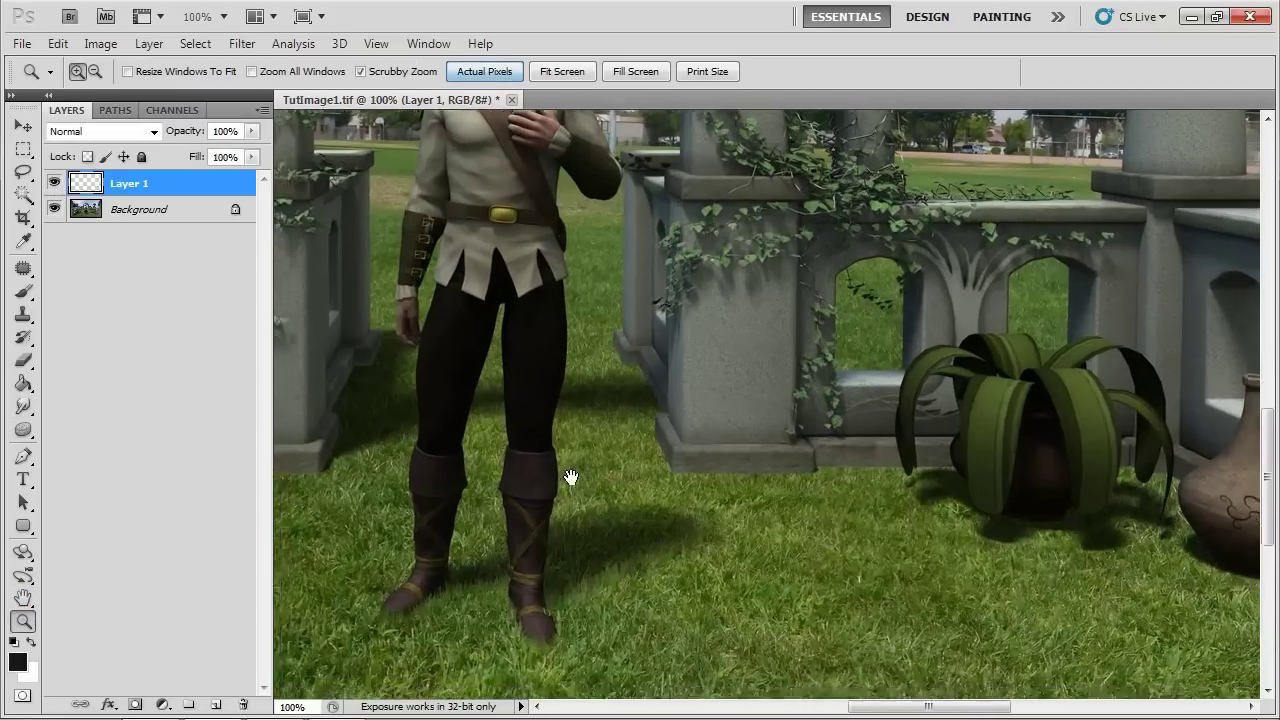
drag(571, 480, 709, 383)
click(55, 183)
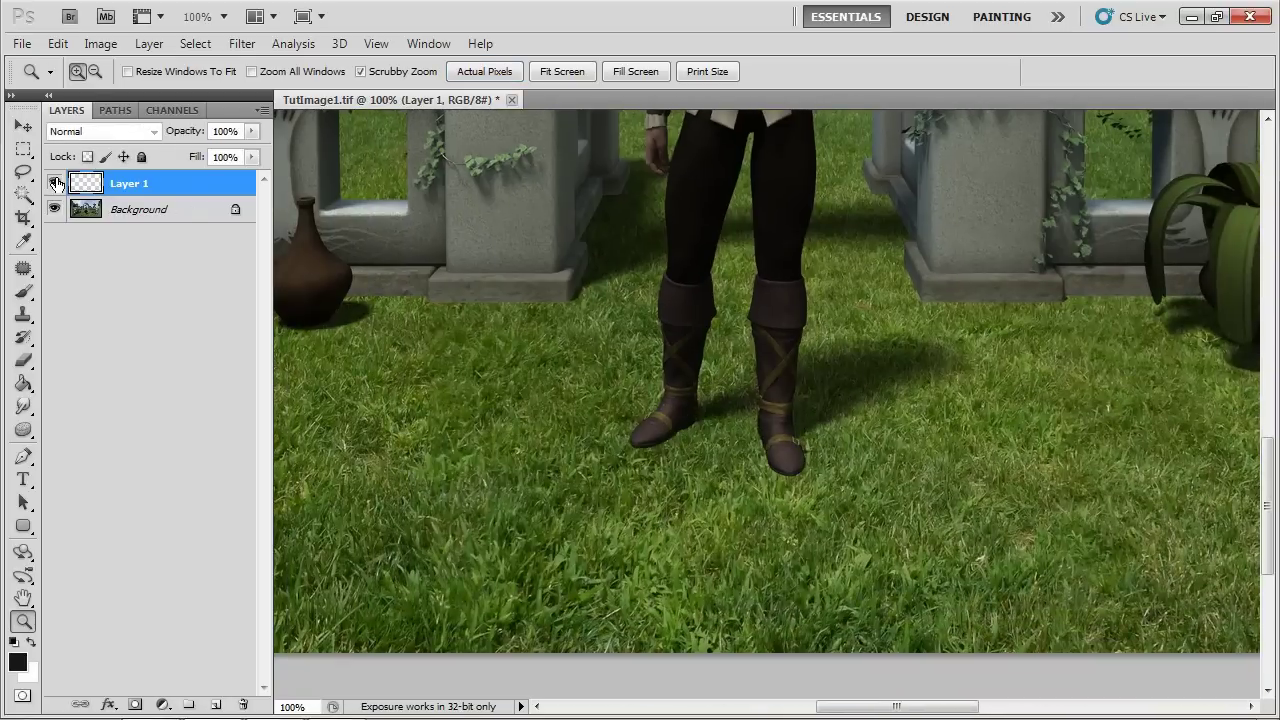
click(55, 183)
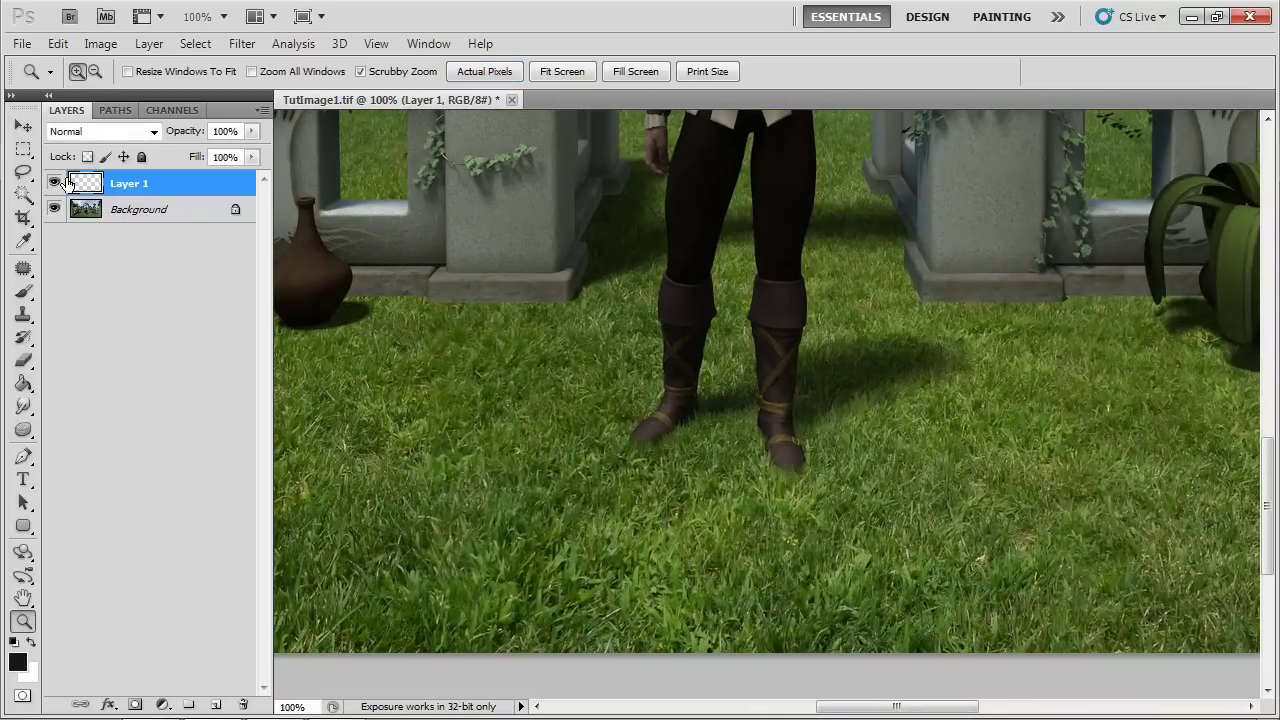
click(24, 408)
drag(24, 410, 84, 425)
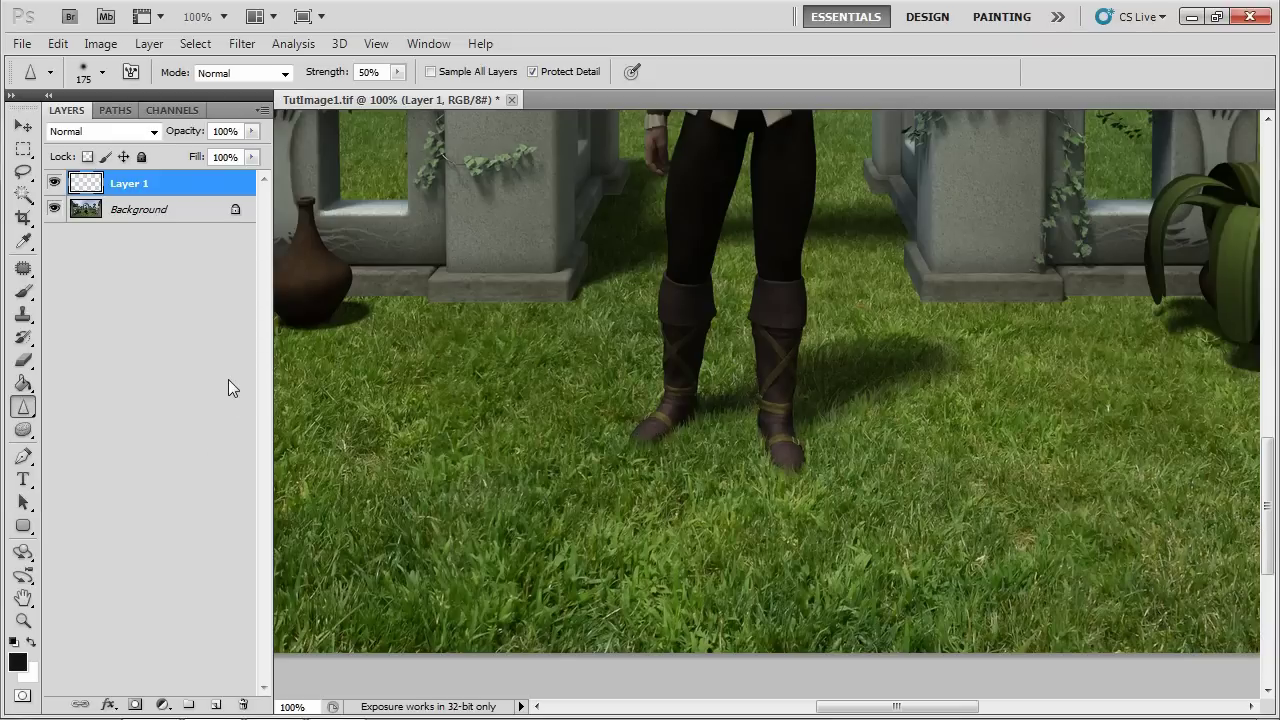
click(241, 43)
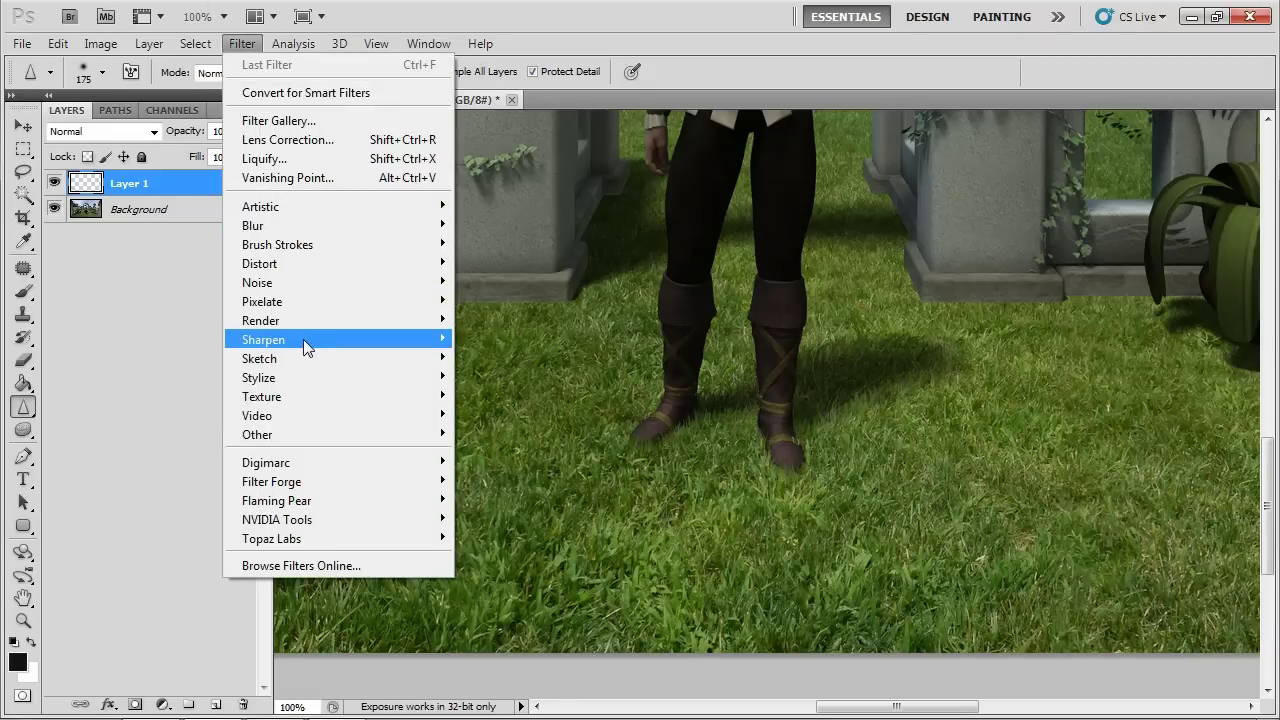
mouse_move(303, 339)
click(183, 344)
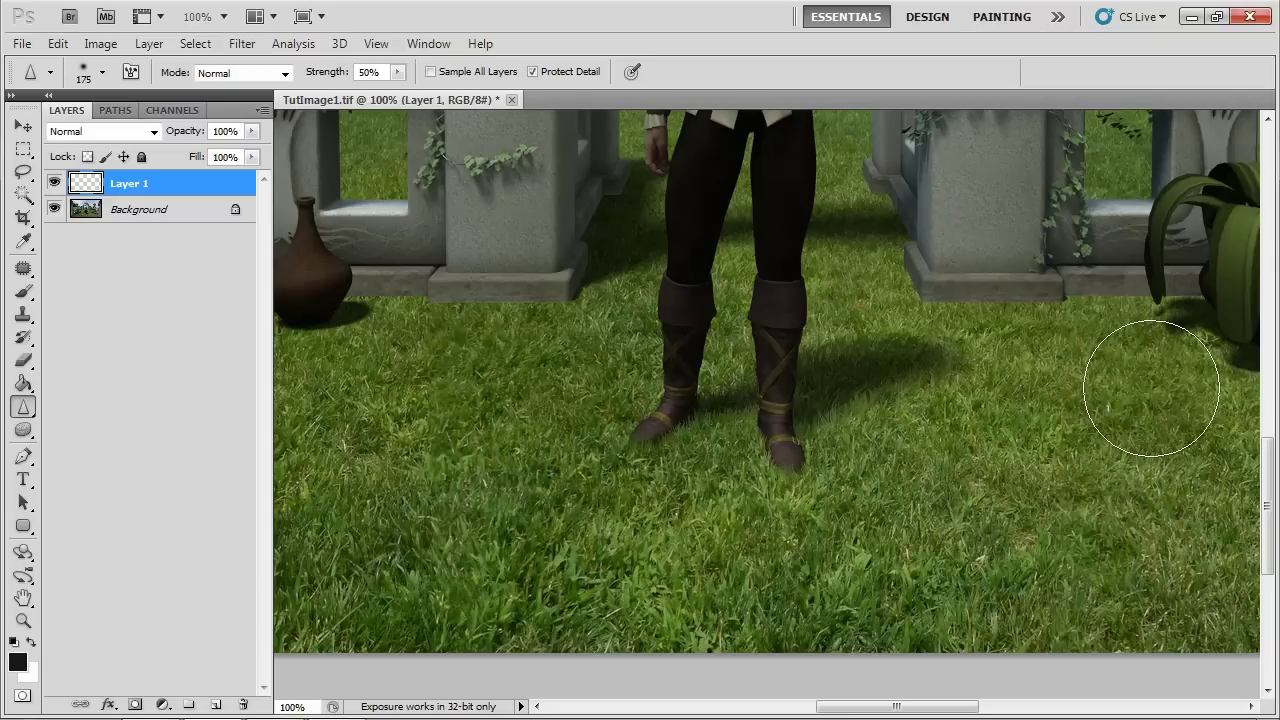
click(58, 43)
key(Escape)
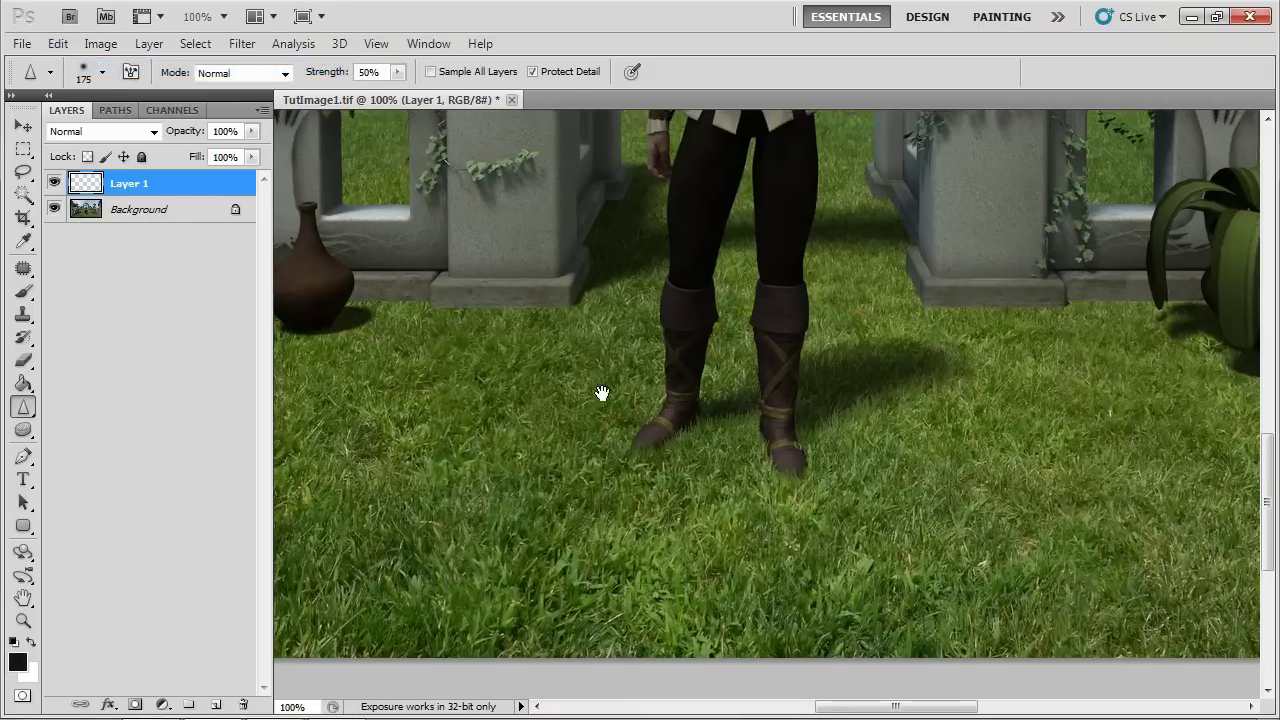
Smudge grass blades up over the foot of the far-left stone wall with the 3 px Smudge brush at 92% strength.
drag(590, 185, 1089, 274)
scroll(1089, 274, down, 3)
scroll(905, 309, left, 4)
scroll(726, 400, up, 2)
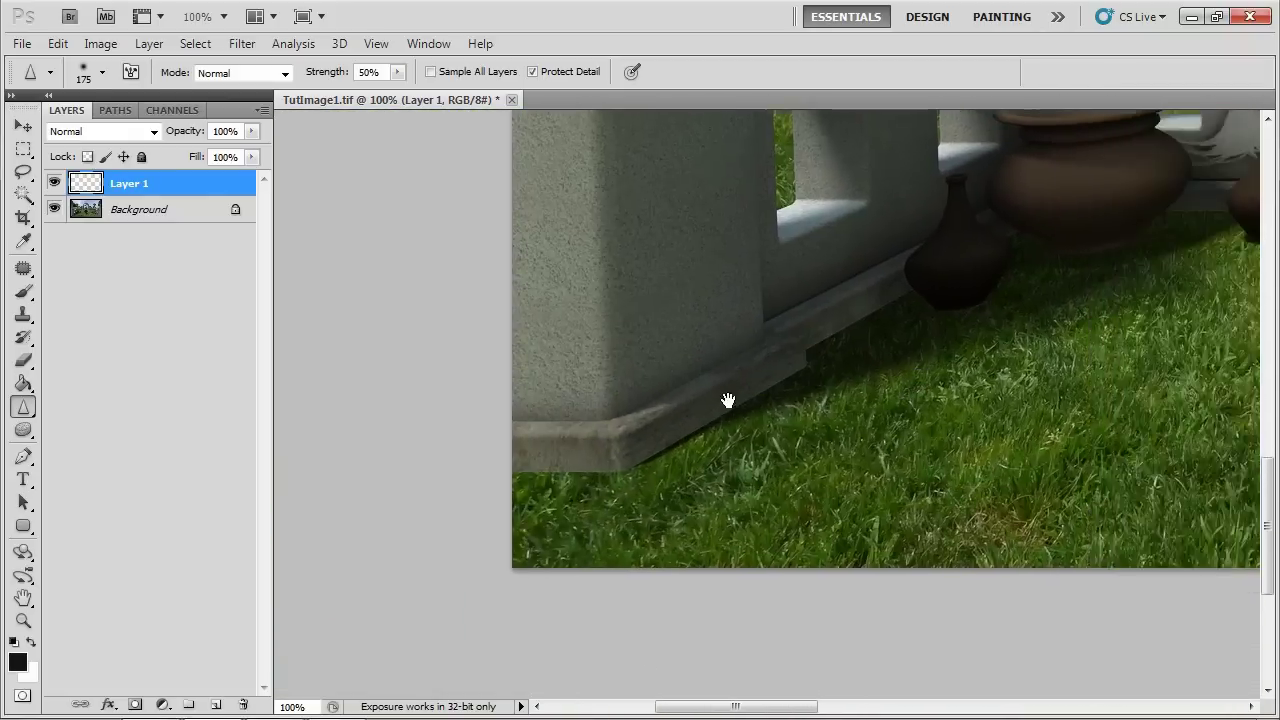
key(shift+r)
drag(868, 440, 880, 395)
drag(780, 446, 440, 586)
drag(690, 462, 702, 415)
drag(840, 375, 852, 330)
drag(926, 246, 600, 560)
drag(800, 430, 812, 380)
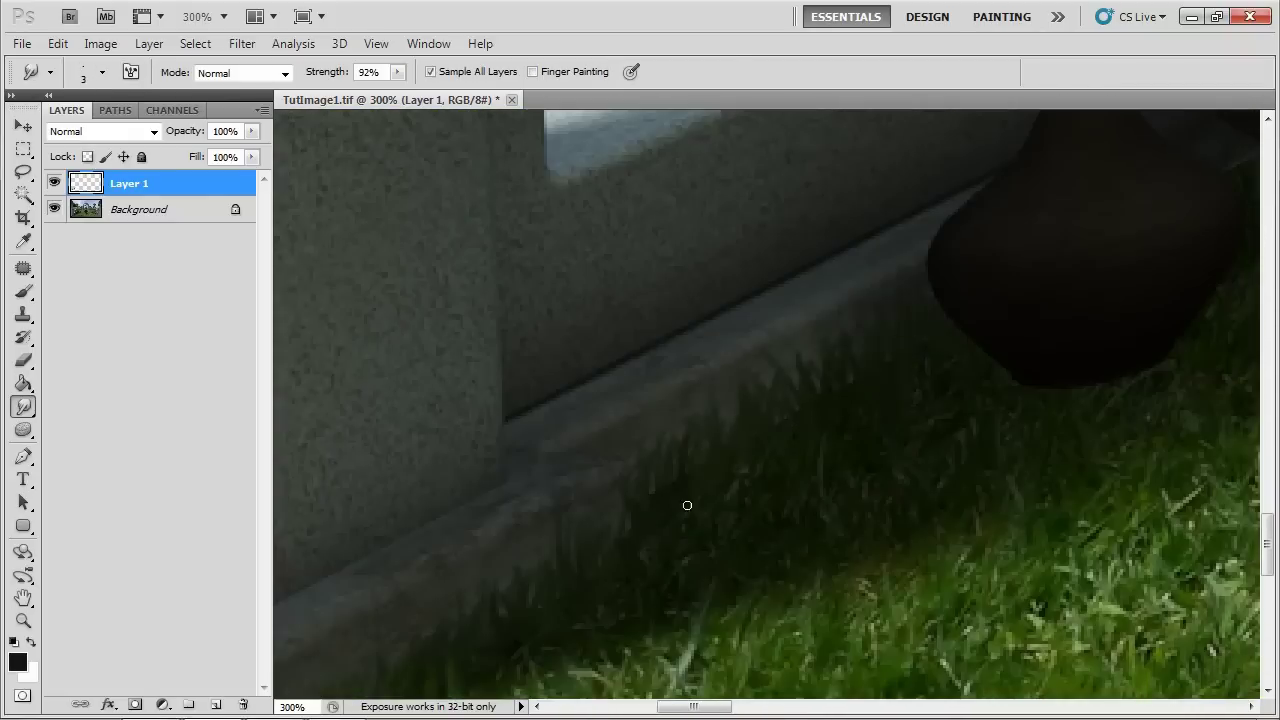
Smudge grass over the bases of the small dark vase and the large pot beside the left wall.
drag(686, 506, 641, 386)
drag(600, 530, 614, 480)
drag(476, 528, 620, 486)
mouse_move(591, 294)
mouse_down()
mouse_move(769, 451)
mouse_move(618, 524)
mouse_move(694, 504)
mouse_up()
Smudge grass blades over the base and shadow of the brown bottle-shaped vase with a 2 px brush at 89% strength.
drag(672, 450, 678, 424)
drag(797, 540, 802, 506)
drag(850, 548, 842, 514)
drag(920, 546, 914, 508)
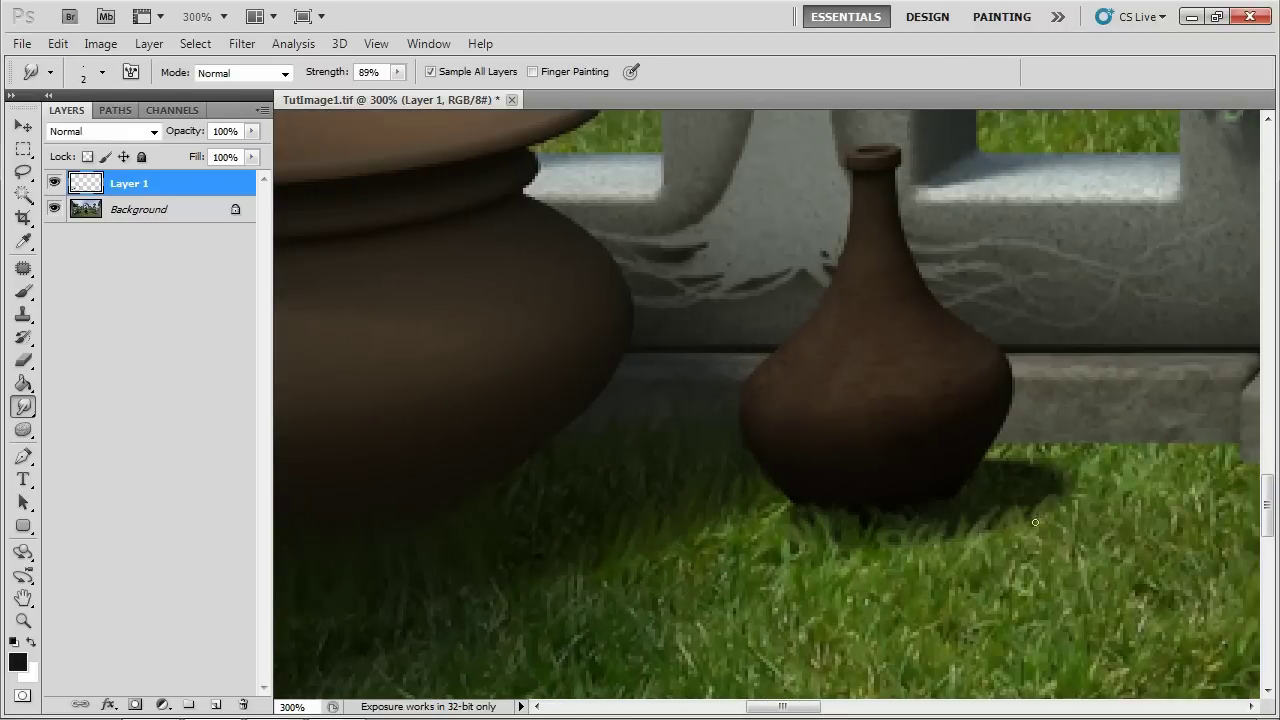
drag(984, 546, 976, 506)
Smudge grass up over the front stone base of the wall and pillar to the figure's left.
drag(1070, 435, 633, 473)
drag(720, 492, 712, 455)
drag(648, 520, 656, 480)
drag(1050, 490, 635, 470)
drag(575, 505, 580, 475)
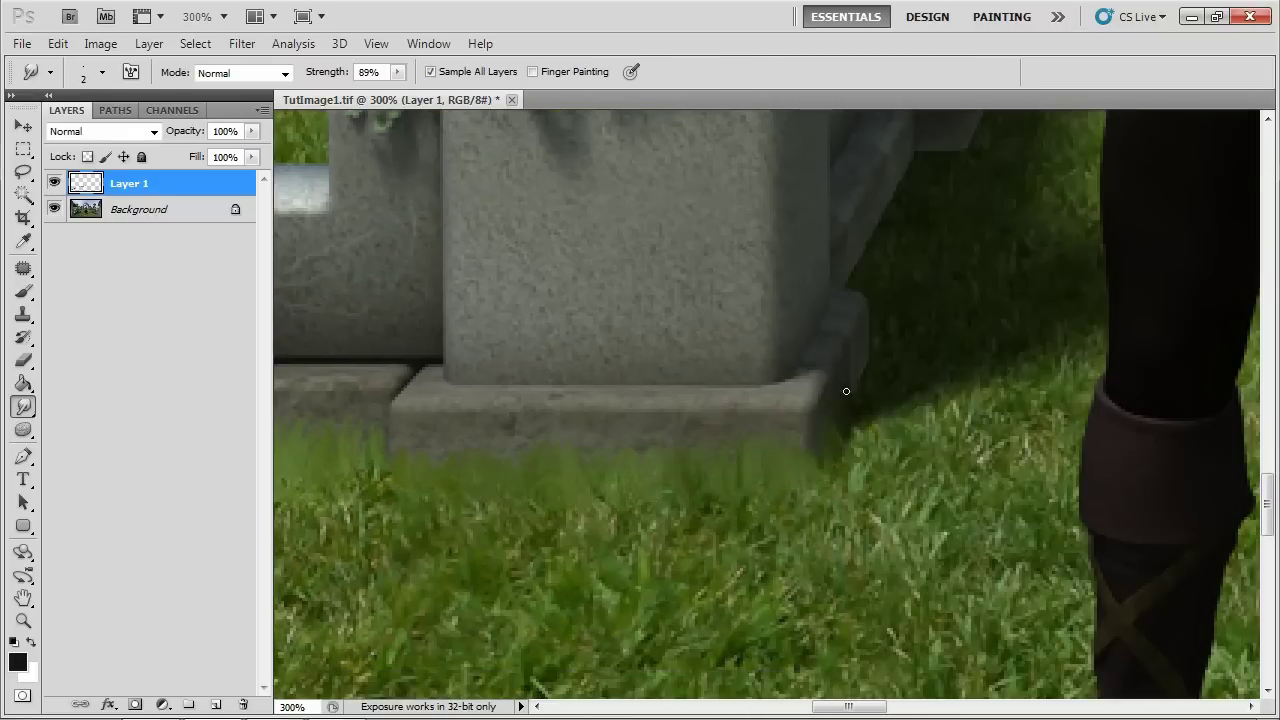
Smudge grass over the receding side bases of the two pillars behind the figure.
mouse_move(983, 270)
mouse_down()
mouse_move(783, 470)
mouse_move(683, 270)
mouse_up()
key(bracketleft)
drag(662, 500, 657, 463)
drag(1050, 200, 530, 550)
drag(584, 440, 588, 400)
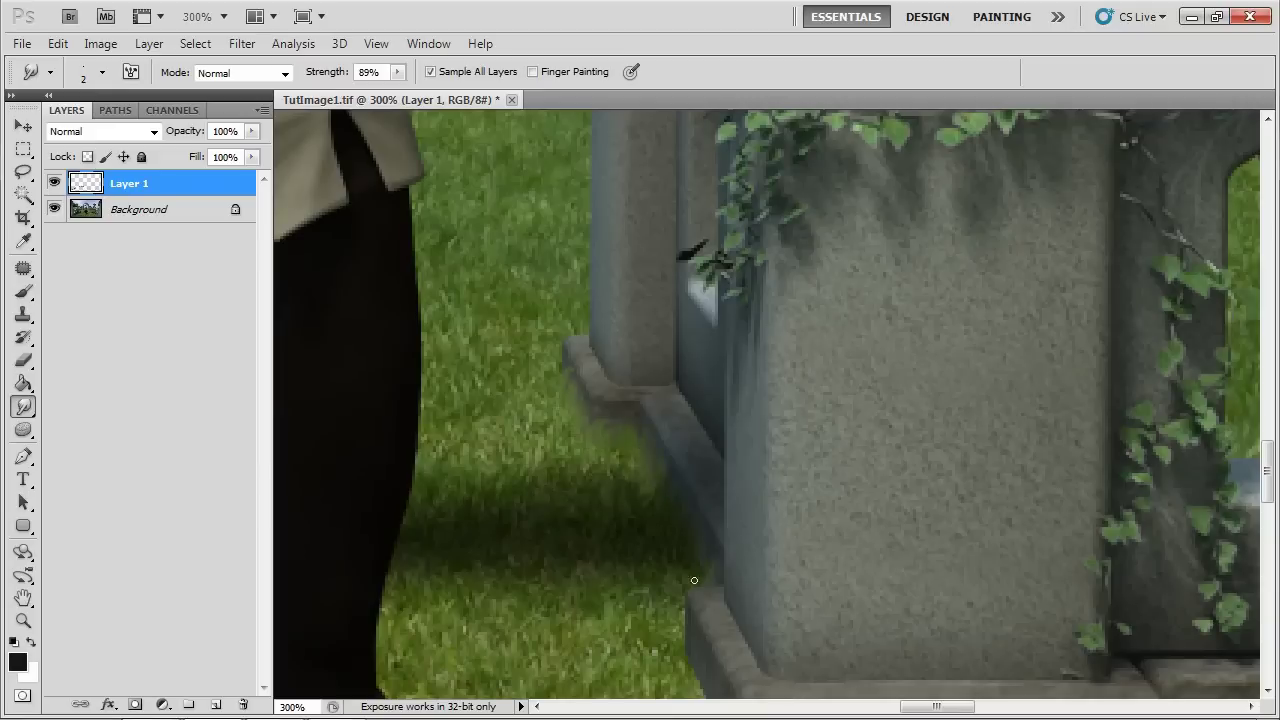
drag(480, 575, 484, 545)
drag(668, 520, 665, 504)
Smudge grass up over the front base of the right-hand pillar and the wall running towards the potted plant.
drag(690, 600, 621, 409)
key(bracketright)
drag(742, 585, 746, 545)
drag(1030, 590, 1034, 550)
drag(810, 564, 811, 541)
drag(1100, 540, 536, 521)
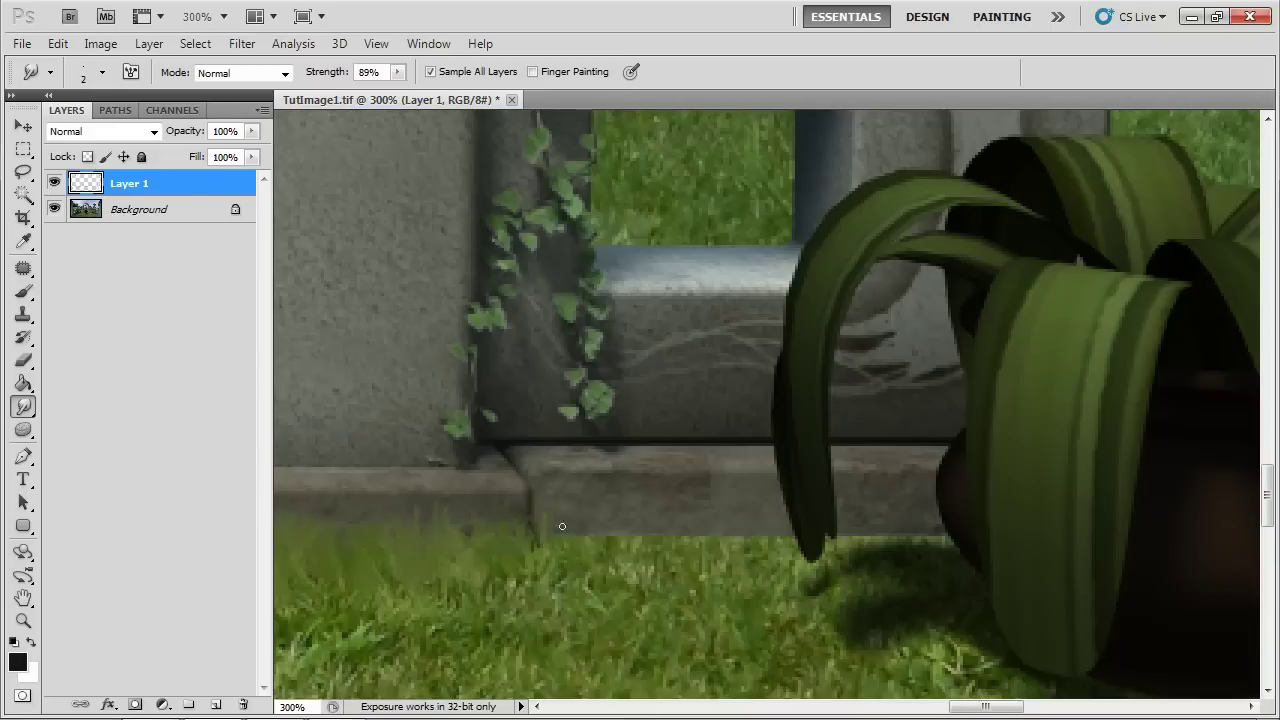
drag(612, 542, 615, 503)
drag(735, 560, 737, 524)
Smudge grass blades over the base of the potted plant and into its shadow.
drag(987, 573, 657, 423)
drag(1100, 540, 789, 523)
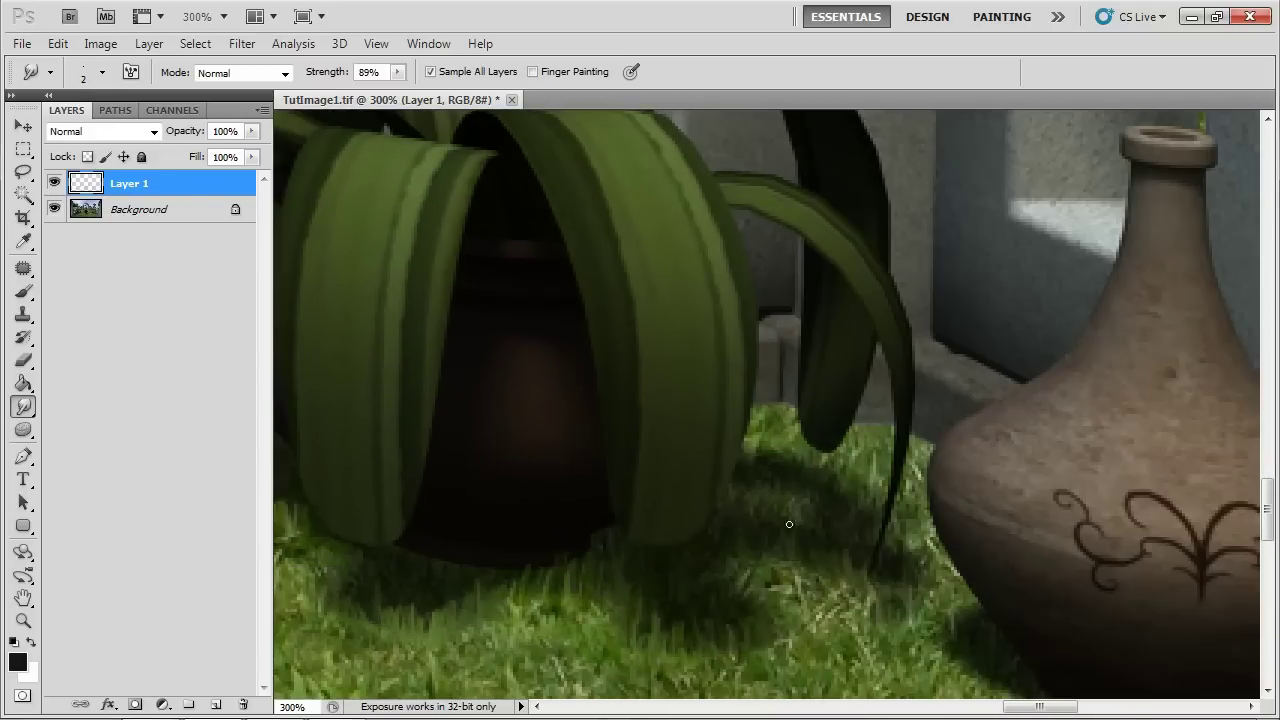
drag(430, 490, 630, 470)
drag(1150, 620, 525, 410)
Smudge grass blades over the lower edge of the large decorated vase.
key(bracketleft)
drag(850, 500, 854, 460)
drag(690, 480, 694, 430)
drag(568, 430, 570, 395)
drag(985, 468, 988, 428)
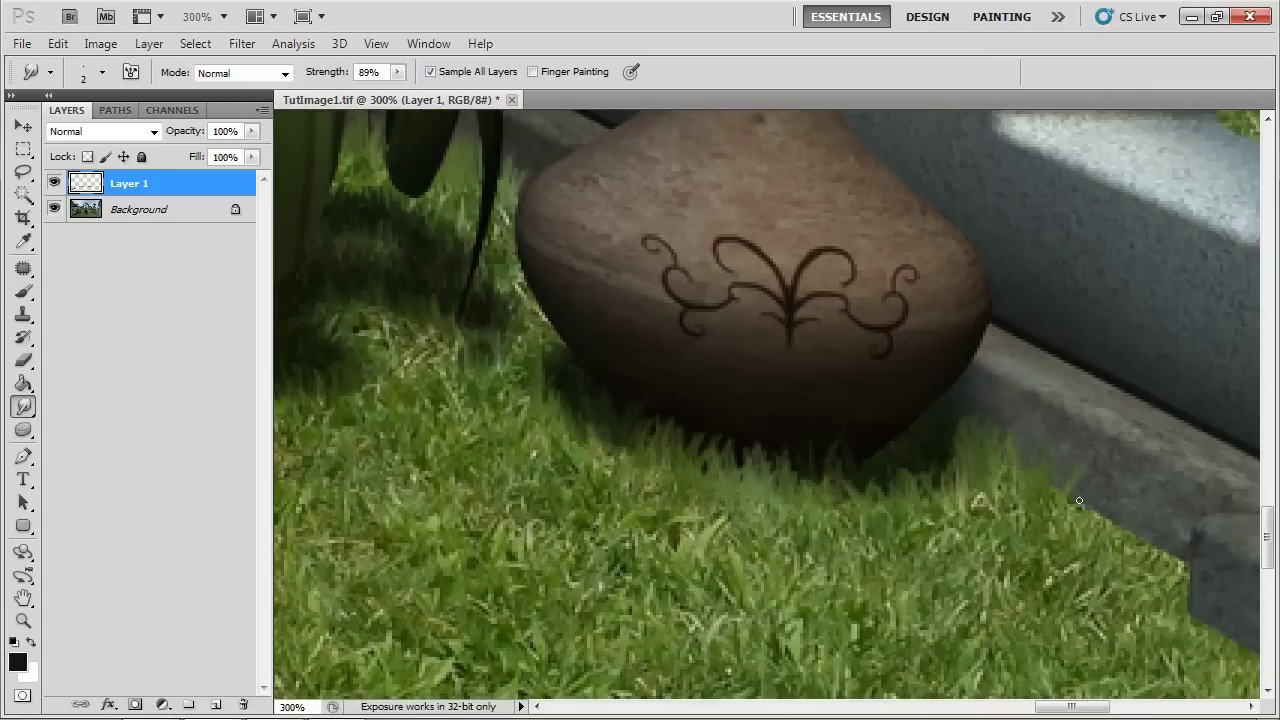
Smudge grass up over the foot of the far-right stone wall and around the corner of its pillar.
drag(1140, 560, 1143, 522)
drag(690, 468, 694, 430)
drag(620, 460, 622, 400)
drag(1150, 620, 650, 400)
drag(790, 495, 792, 415)
drag(950, 590, 953, 505)
drag(790, 464, 792, 412)
drag(680, 460, 682, 365)
drag(597, 394, 599, 318)
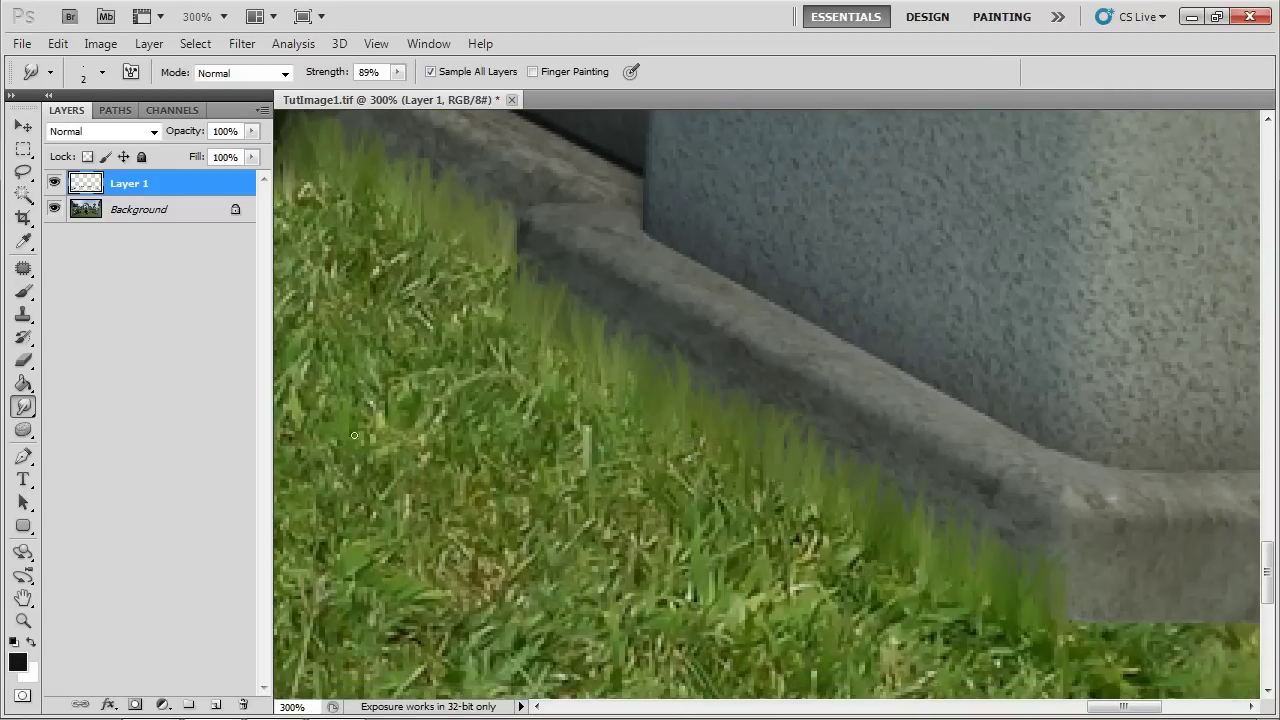
mouse_move(815, 560)
mouse_down()
mouse_move(797, 525)
mouse_move(270, 306)
mouse_up()
Inspect the smudged grass around the walls, pots and figure across the lawn at actual pixels.
key(z)
click(484, 71)
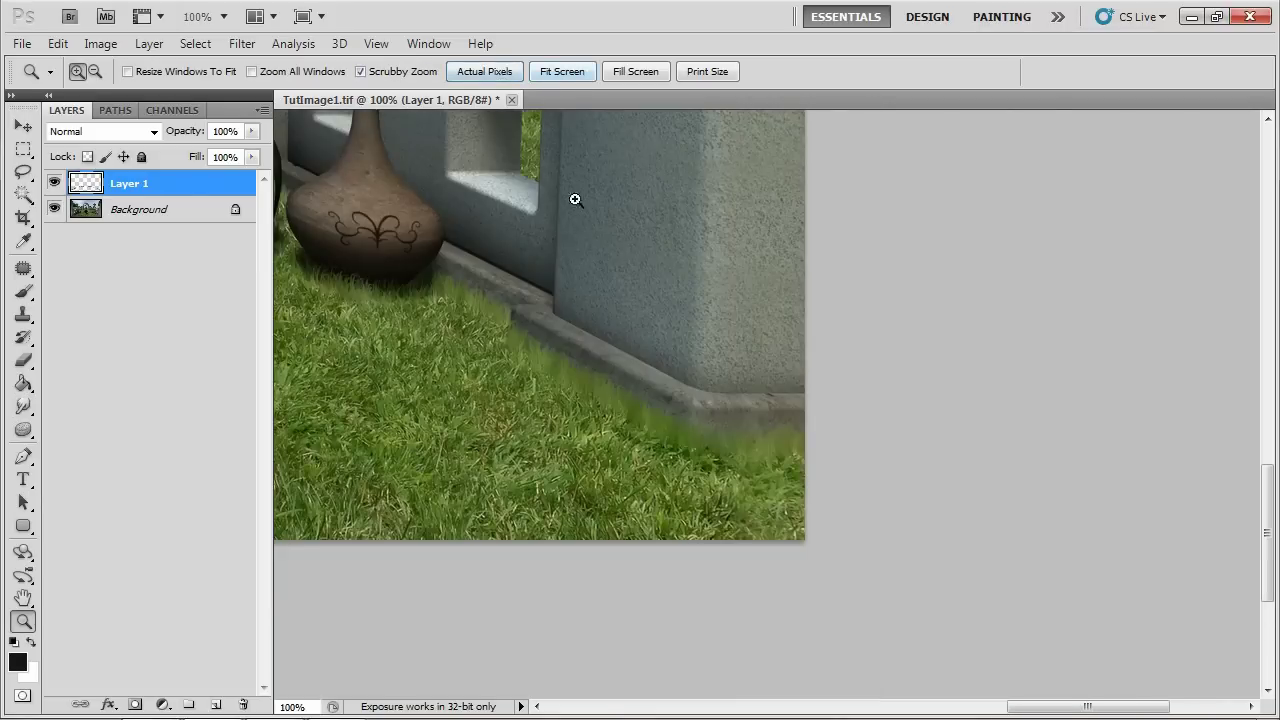
drag(351, 277, 915, 425)
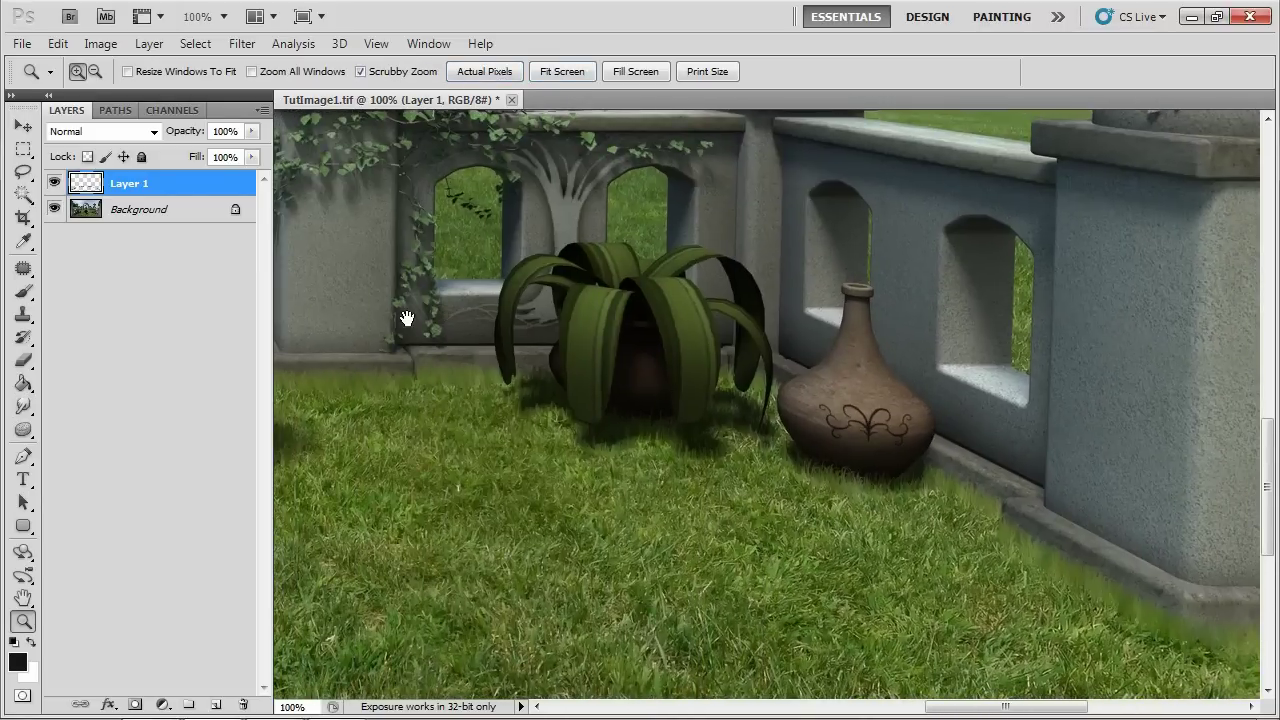
drag(407, 318, 854, 306)
drag(446, 223, 744, 263)
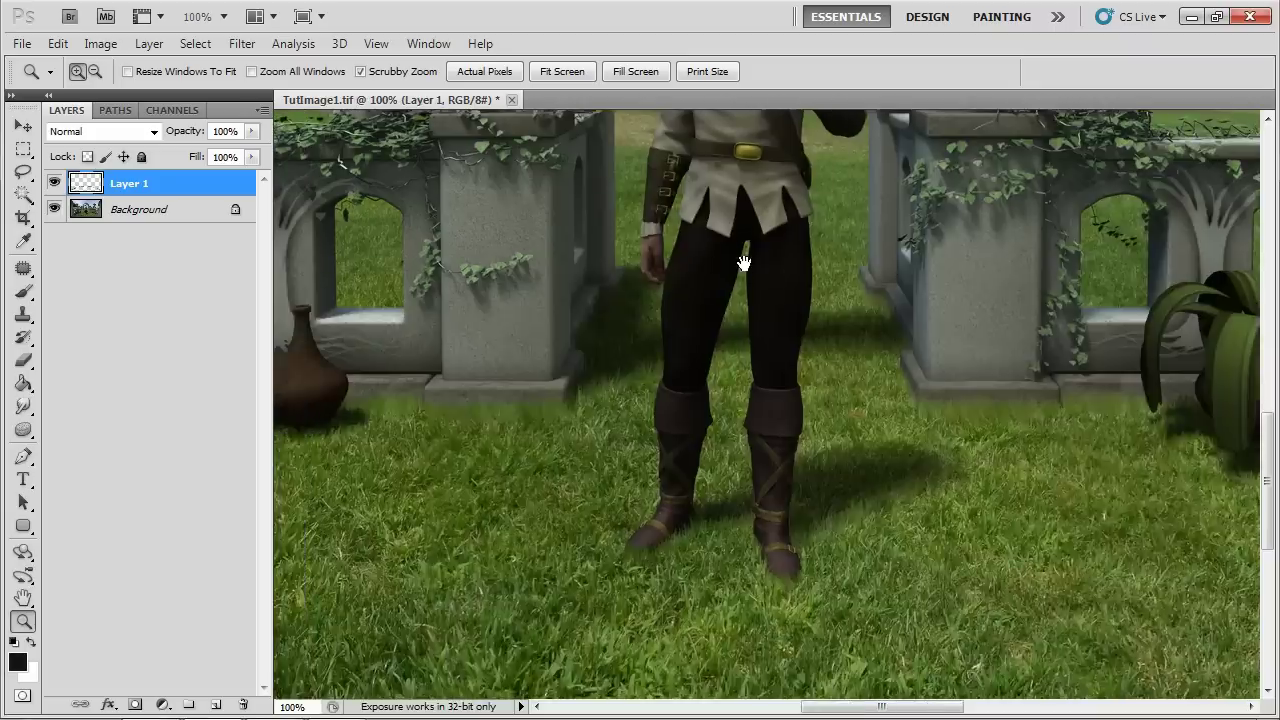
drag(615, 280, 851, 231)
drag(411, 437, 889, 334)
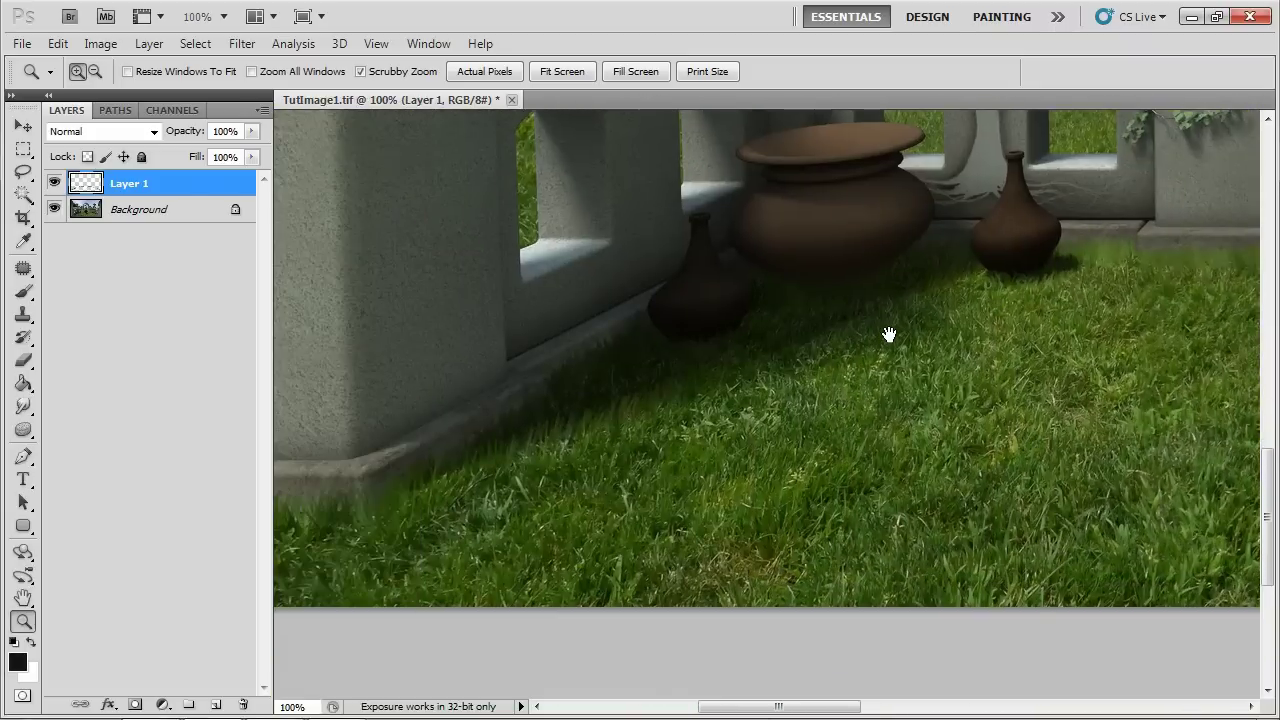
drag(563, 354, 2, 444)
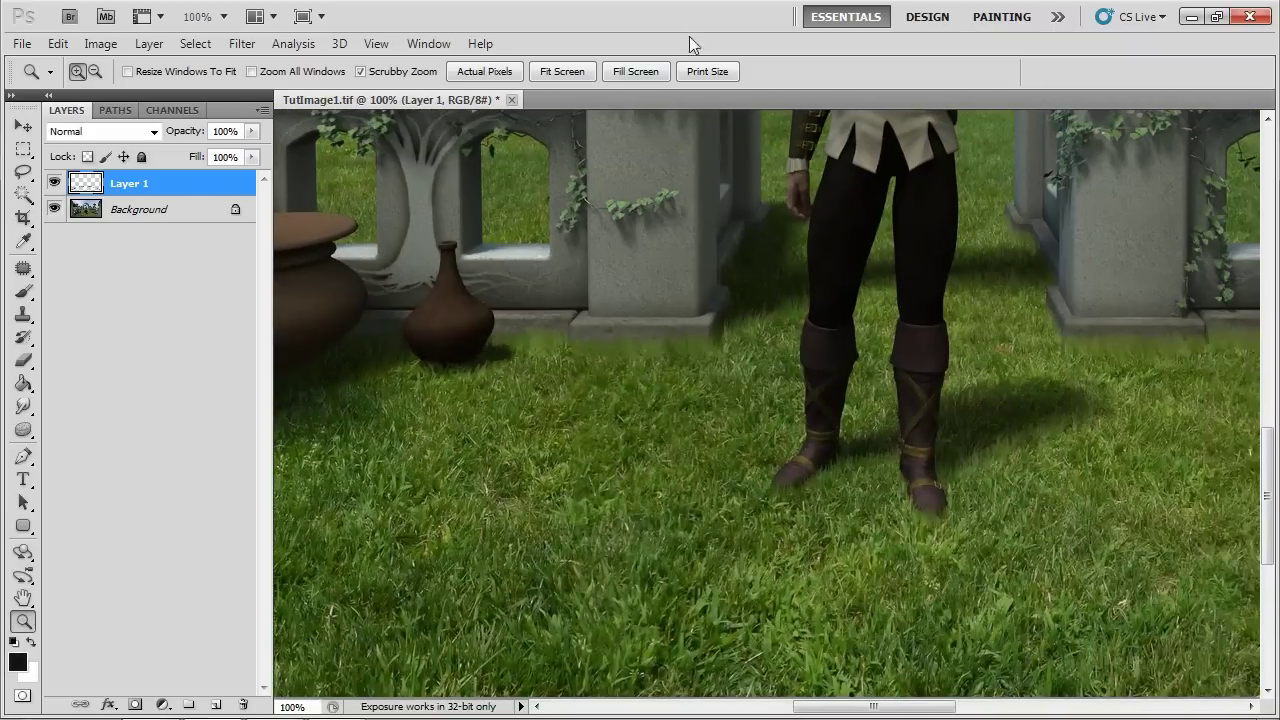
Fit the whole image in view and compare it with Layer 1 hidden and shown.
click(559, 76)
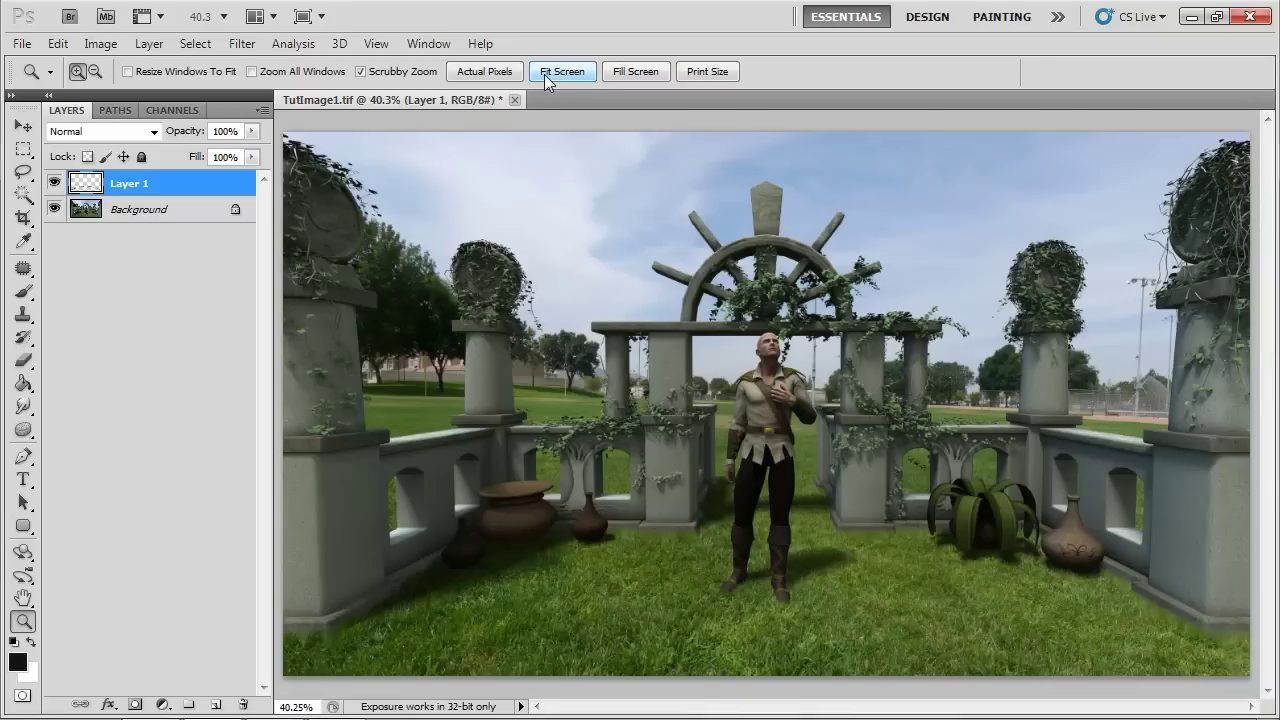
click(54, 183)
click(54, 184)
click(54, 184)
click(54, 184)
Toggle Layer 1's visibility at actual pixels to compare the grass around the boots and pillar bases.
click(484, 71)
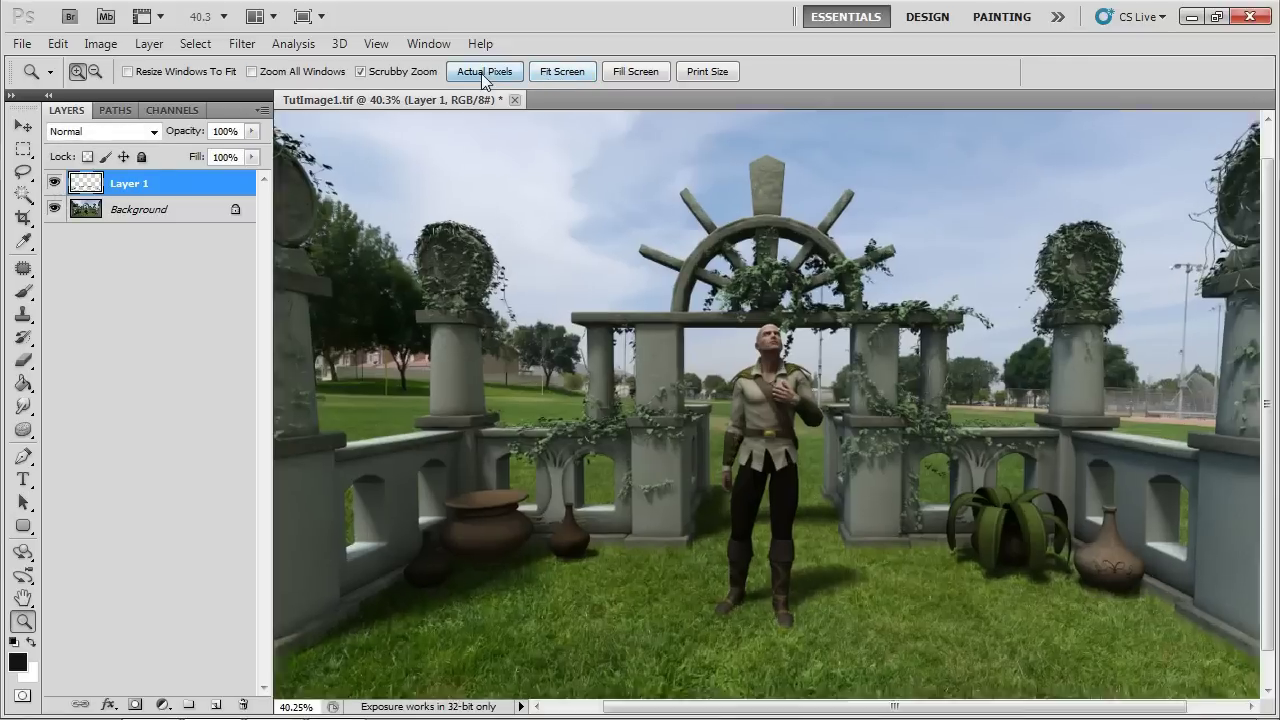
scroll(677, 532, down, 5)
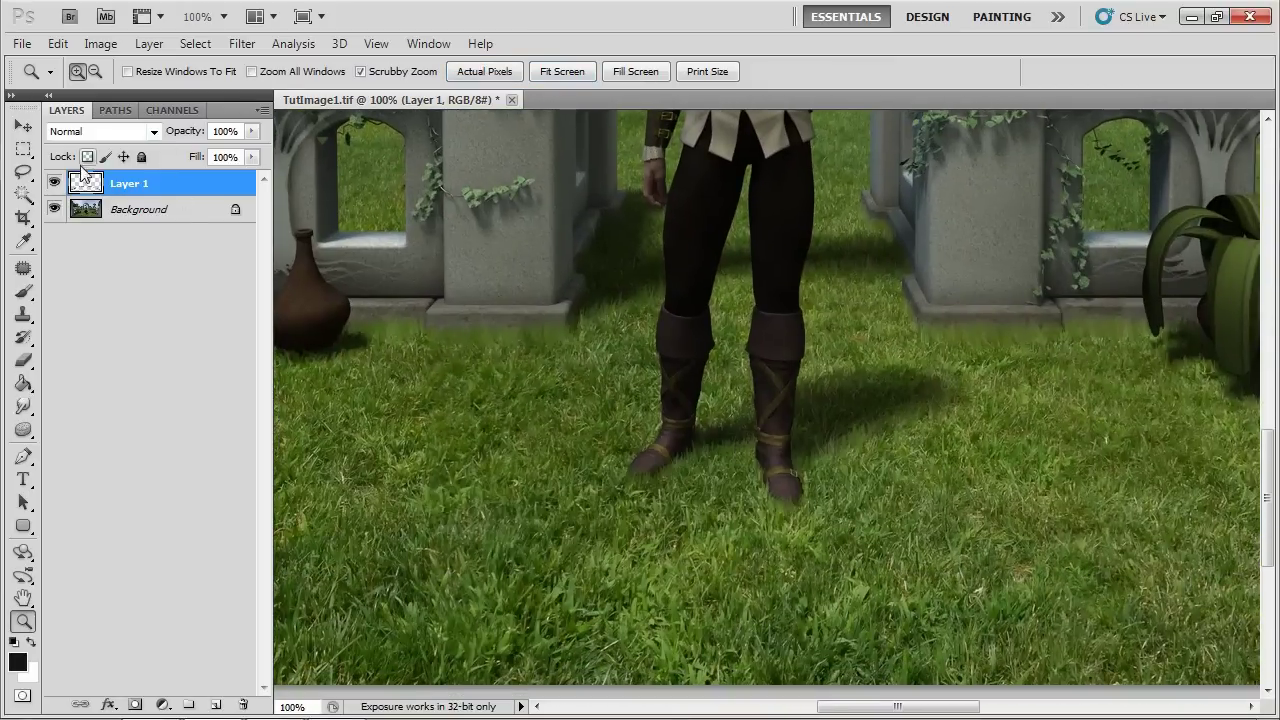
click(54, 183)
click(54, 183)
click(54, 184)
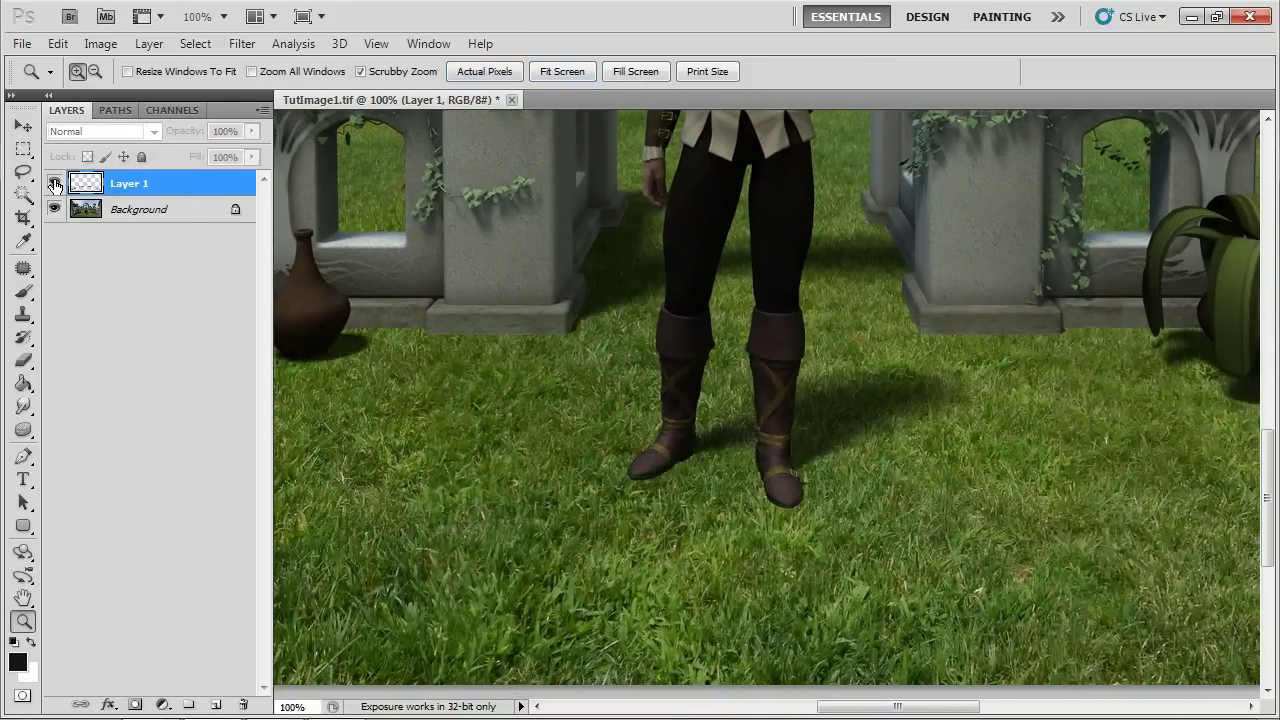
click(54, 184)
click(54, 184)
click(54, 184)
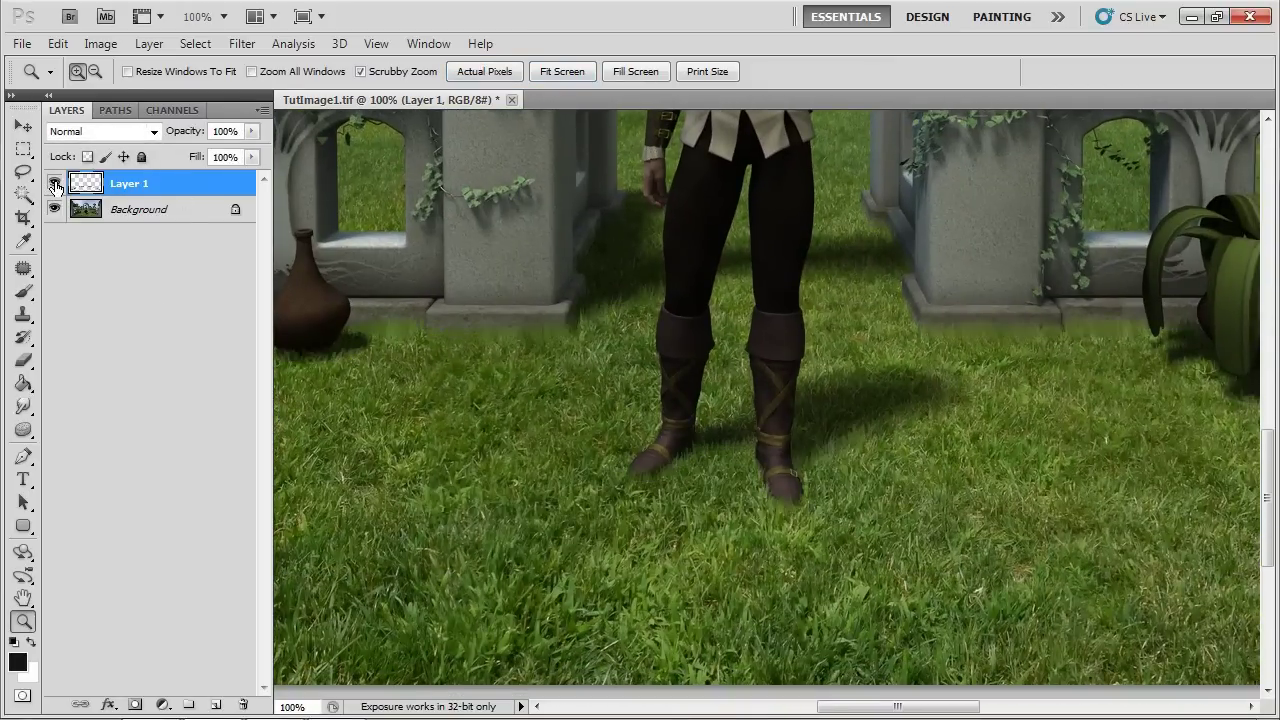
Adjust Layer 1's Levels to a midtone value of 0.82 and a white input level of 232.
drag(646, 466, 500, 485)
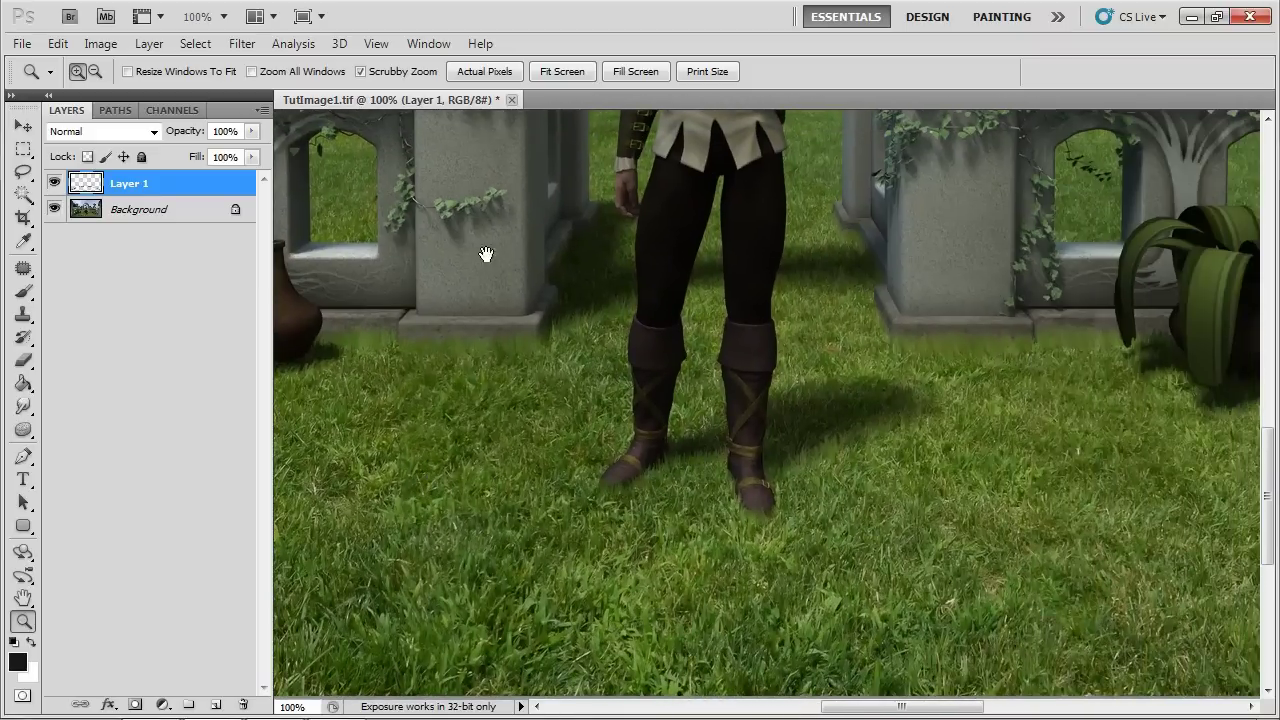
click(101, 43)
mouse_move(136, 100)
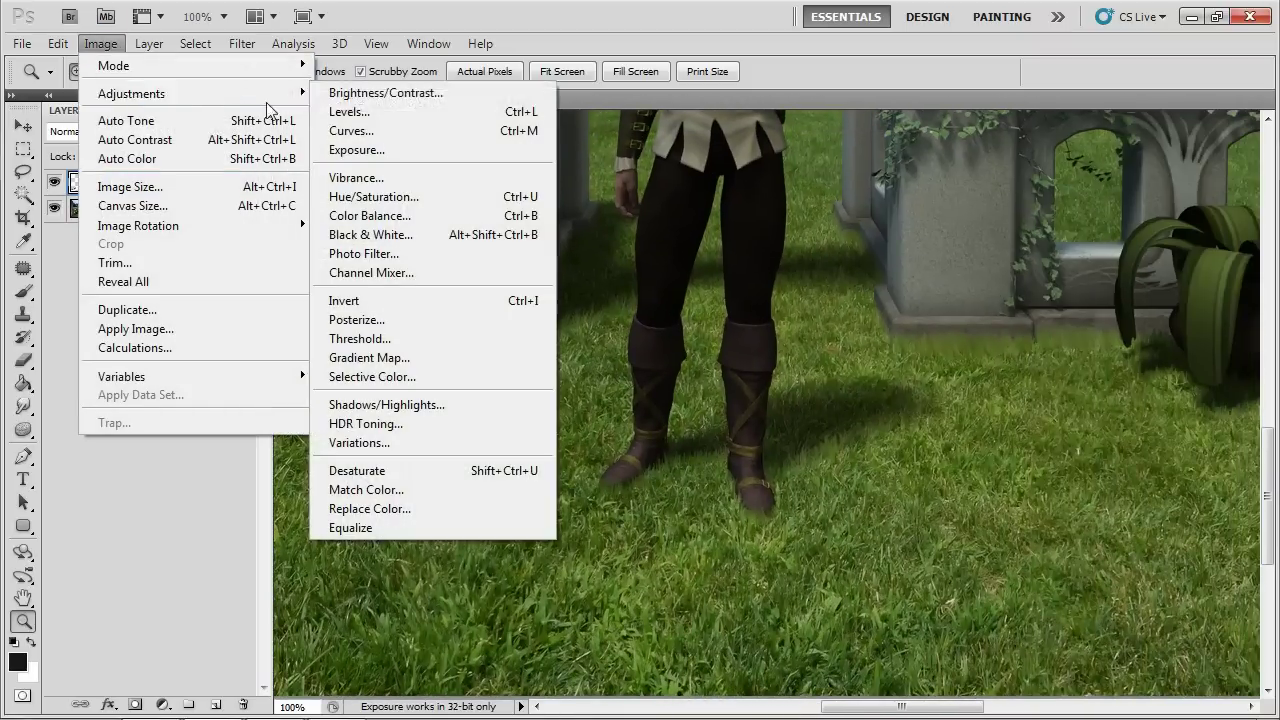
click(345, 115)
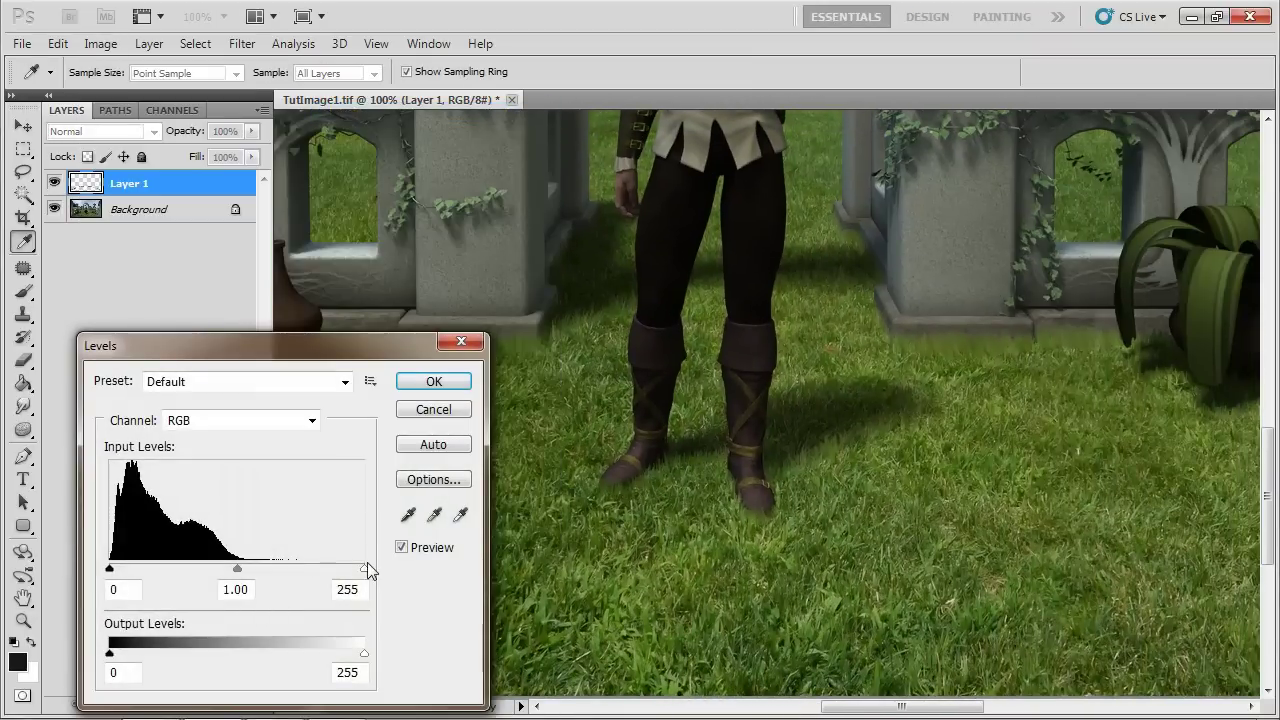
drag(365, 569, 324, 570)
mouse_move(216, 572)
mouse_down()
mouse_move(310, 576)
mouse_move(218, 572)
mouse_up()
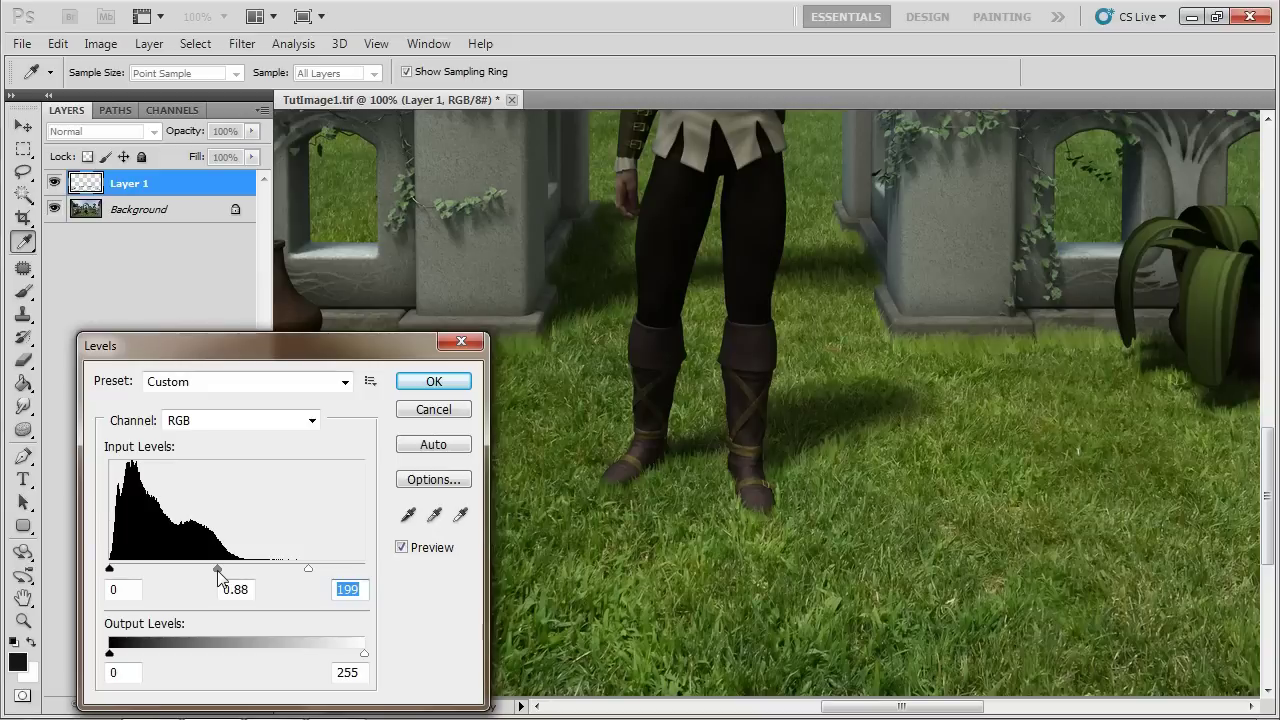
drag(308, 570, 341, 572)
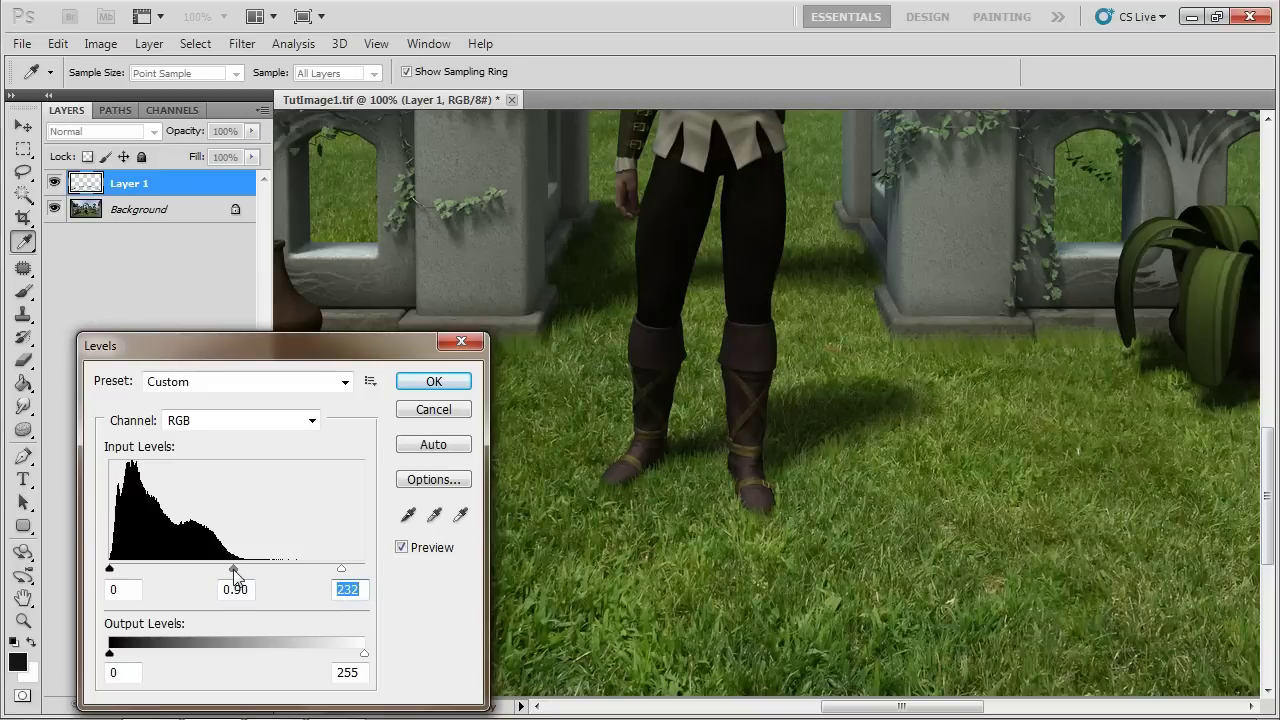
drag(234, 571, 242, 577)
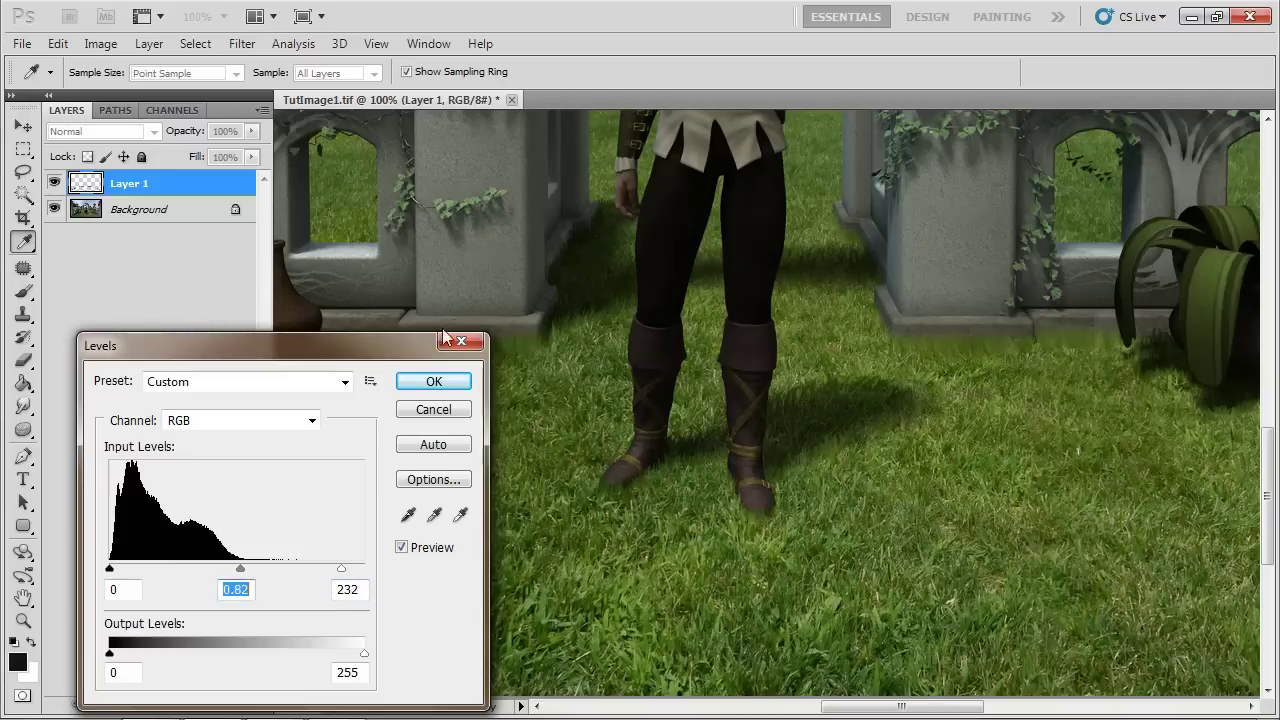
click(431, 383)
Sharpen the smudged grass on Layer 1 with the Unsharp Mask filter.
key(z)
drag(378, 430, 680, 420)
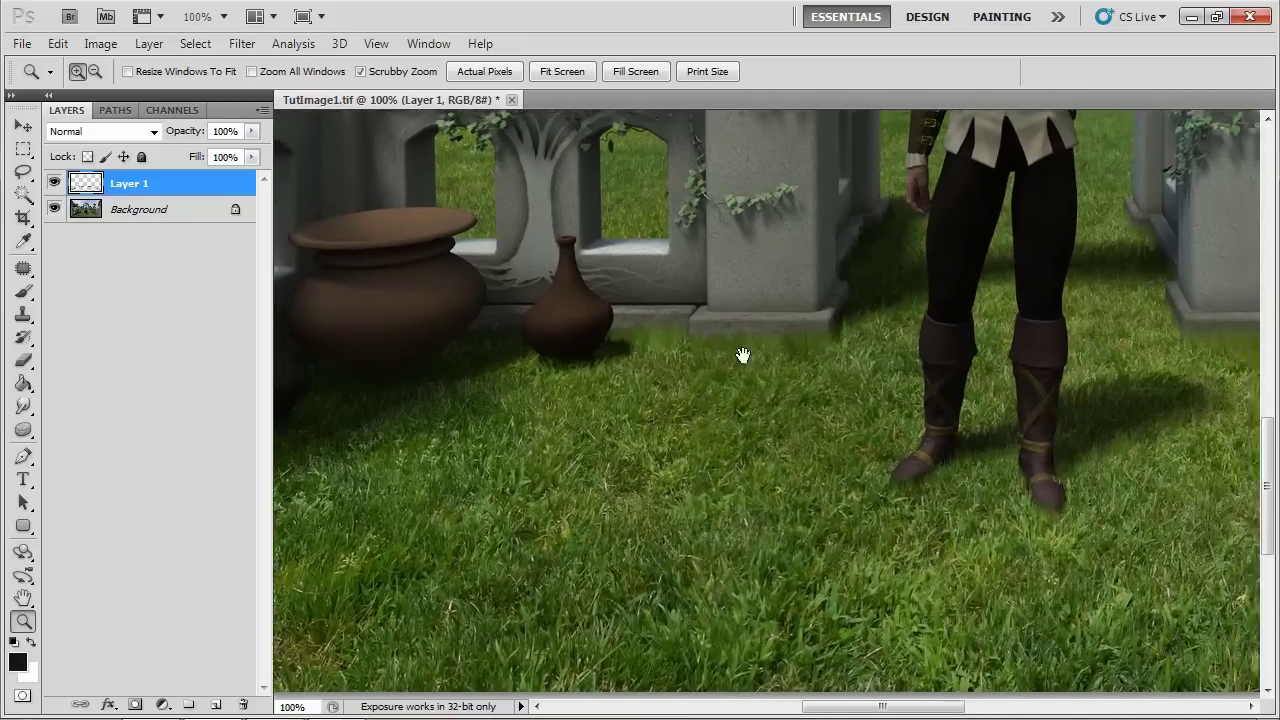
drag(743, 357, 457, 404)
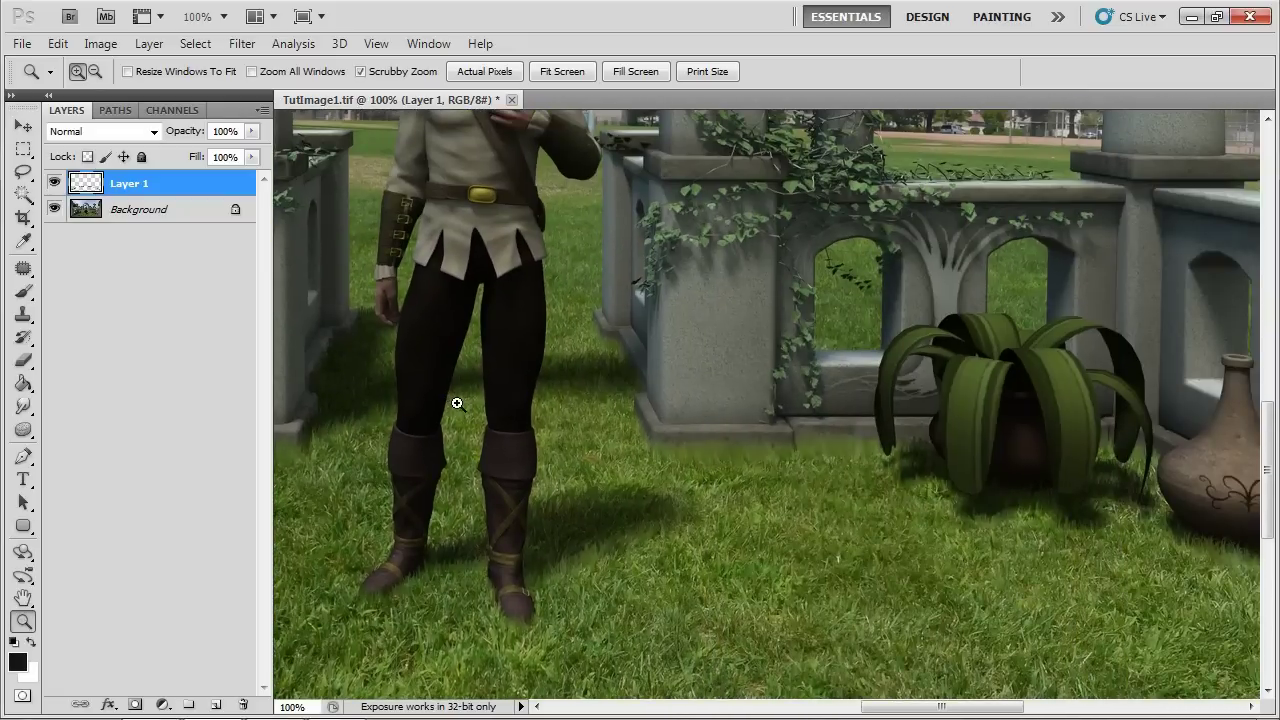
click(243, 44)
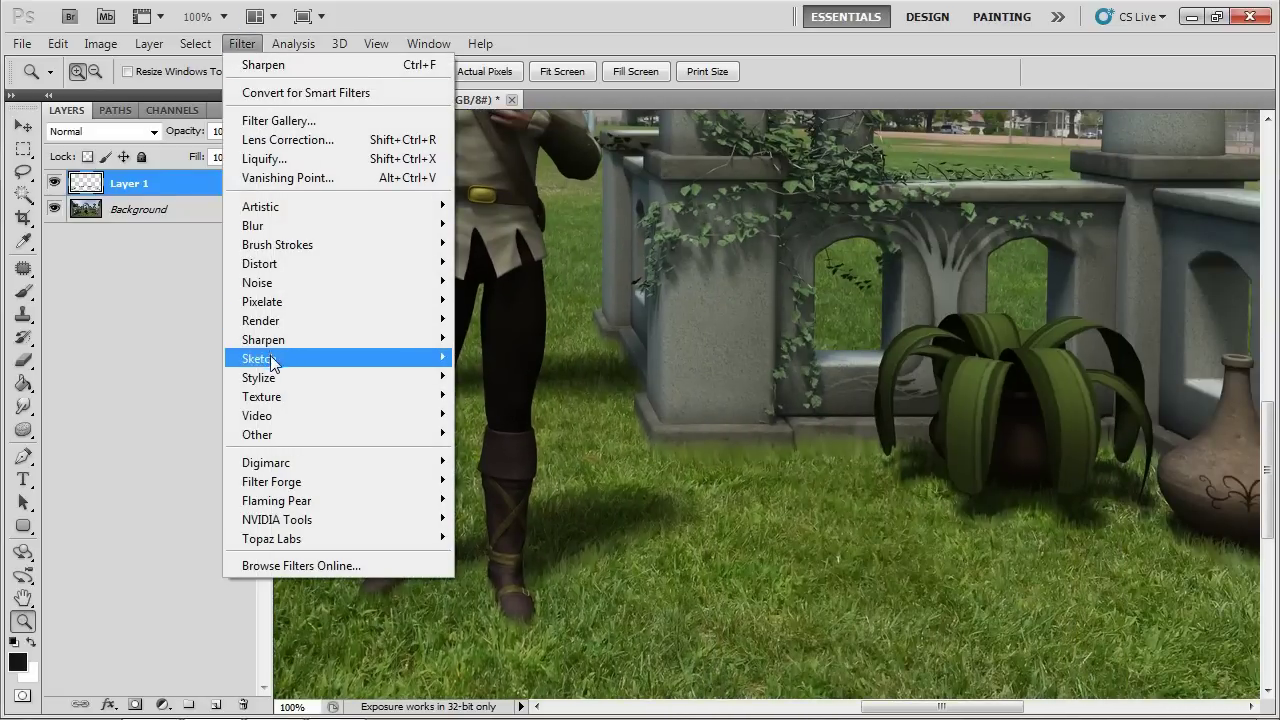
mouse_move(268, 340)
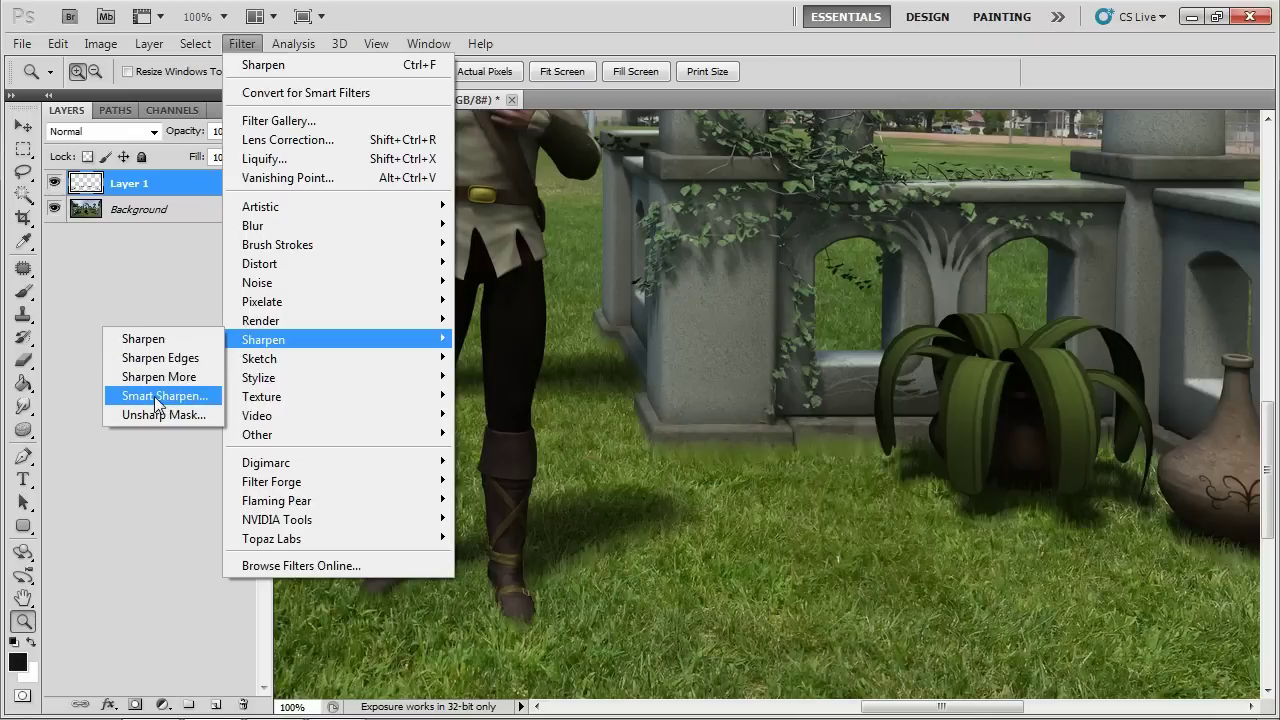
click(157, 398)
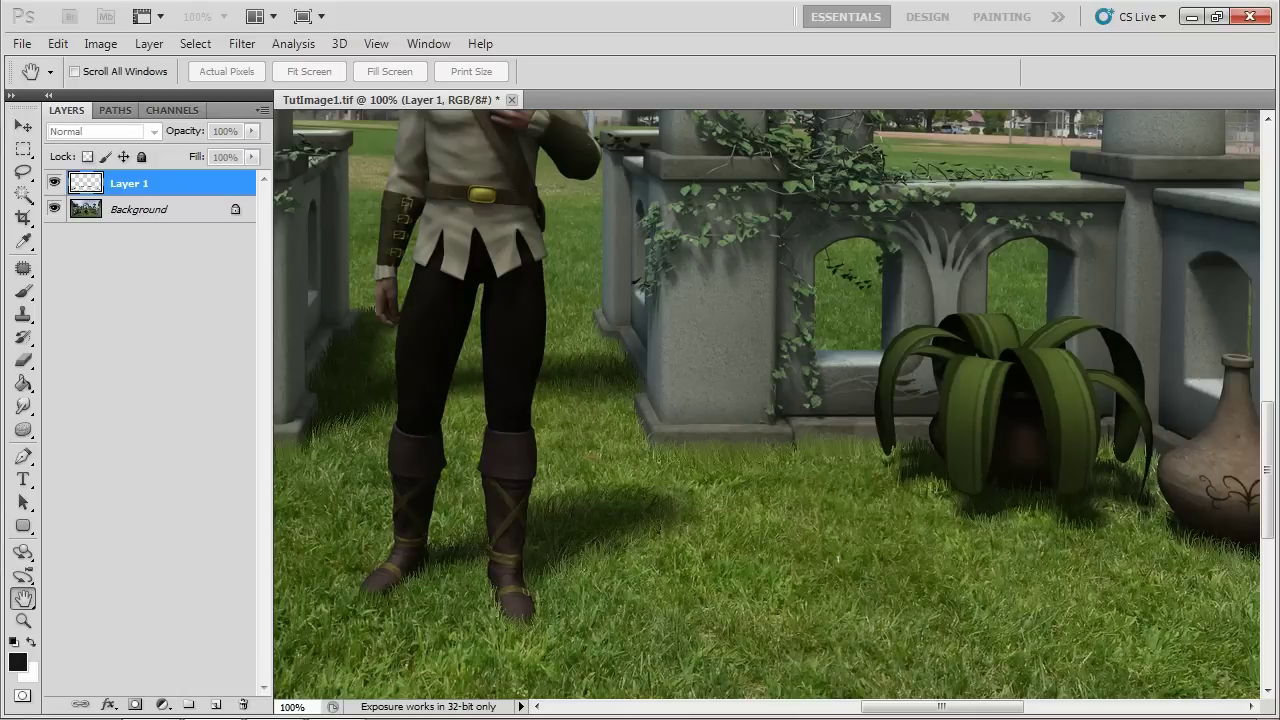
Fit the whole image in view and paste a merged copy of it as a new layer on top.
key(z)
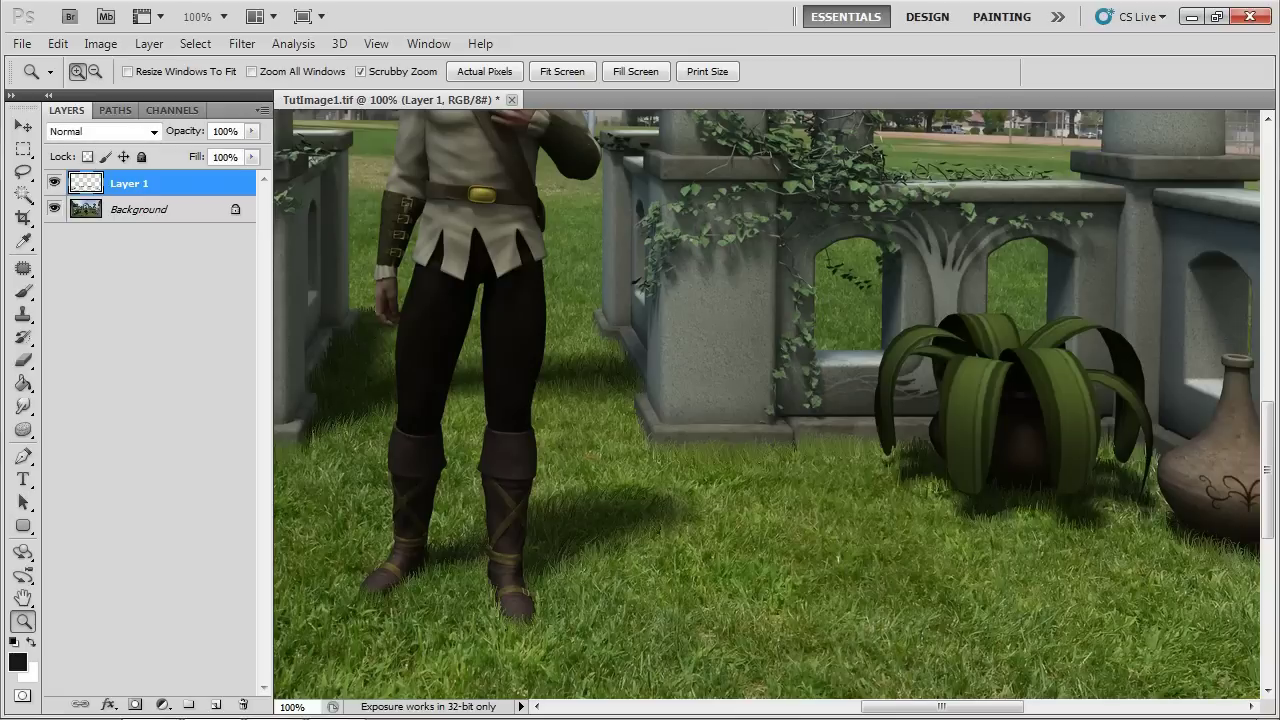
click(575, 71)
key(ctrl+a)
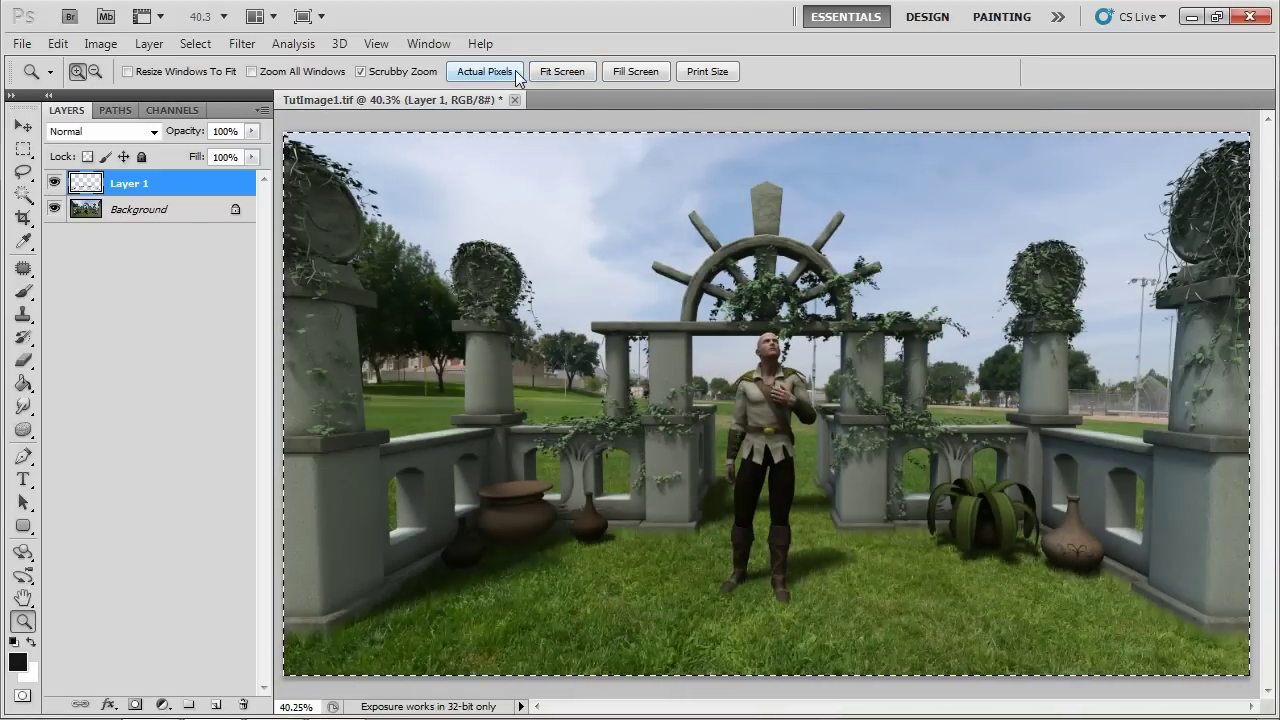
key(ctrl+shift+c)
key(ctrl+v)
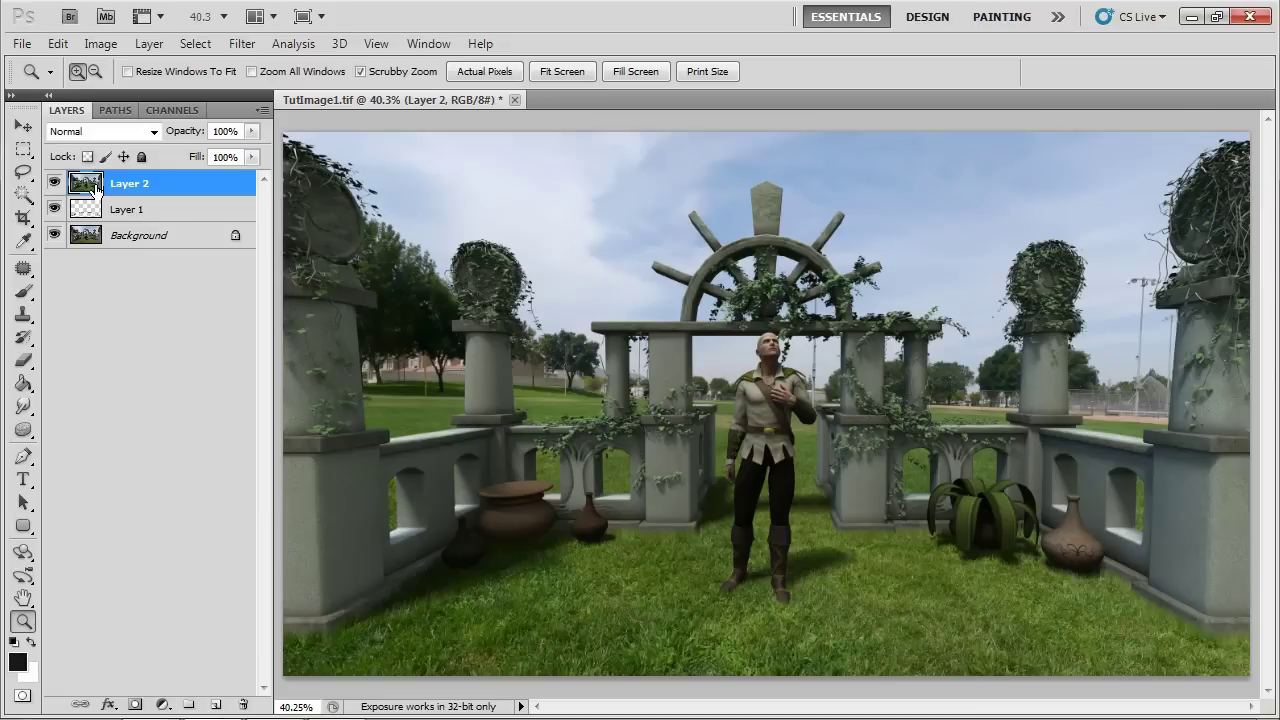
Add a layer mask to Layer 2 and black out its centre around the figure with a soft 2200 px brush.
click(135, 704)
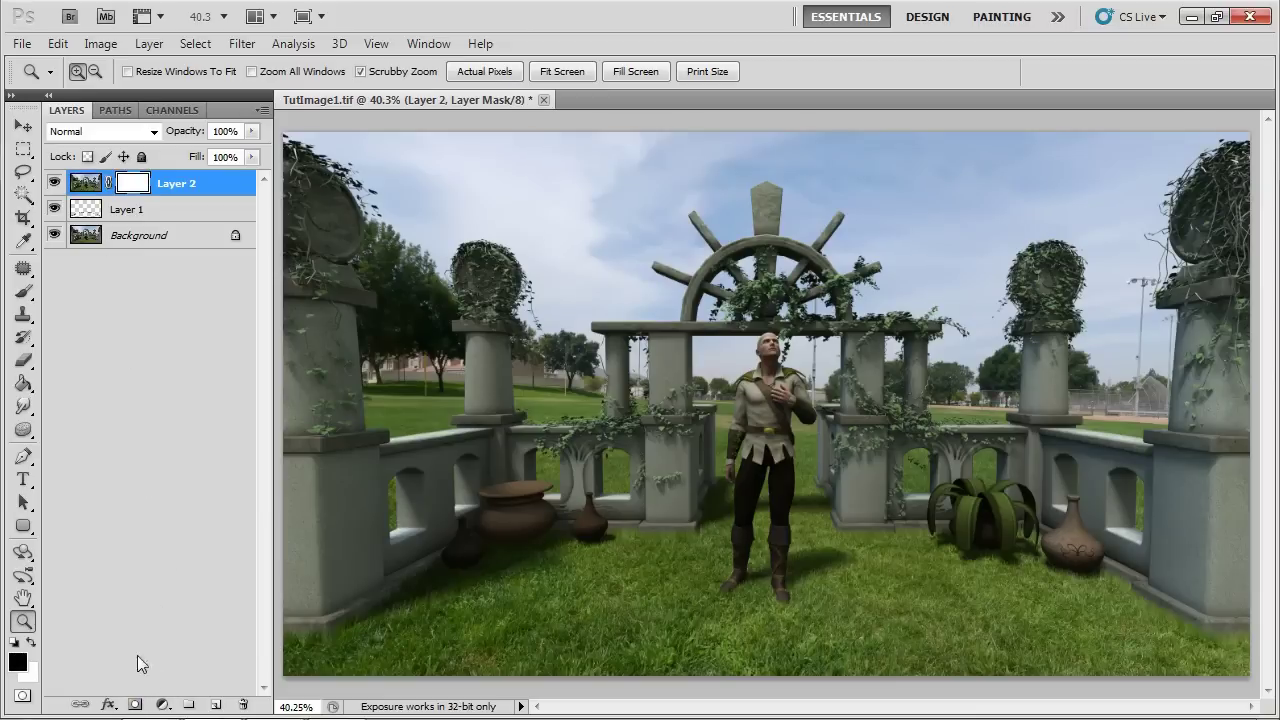
click(23, 290)
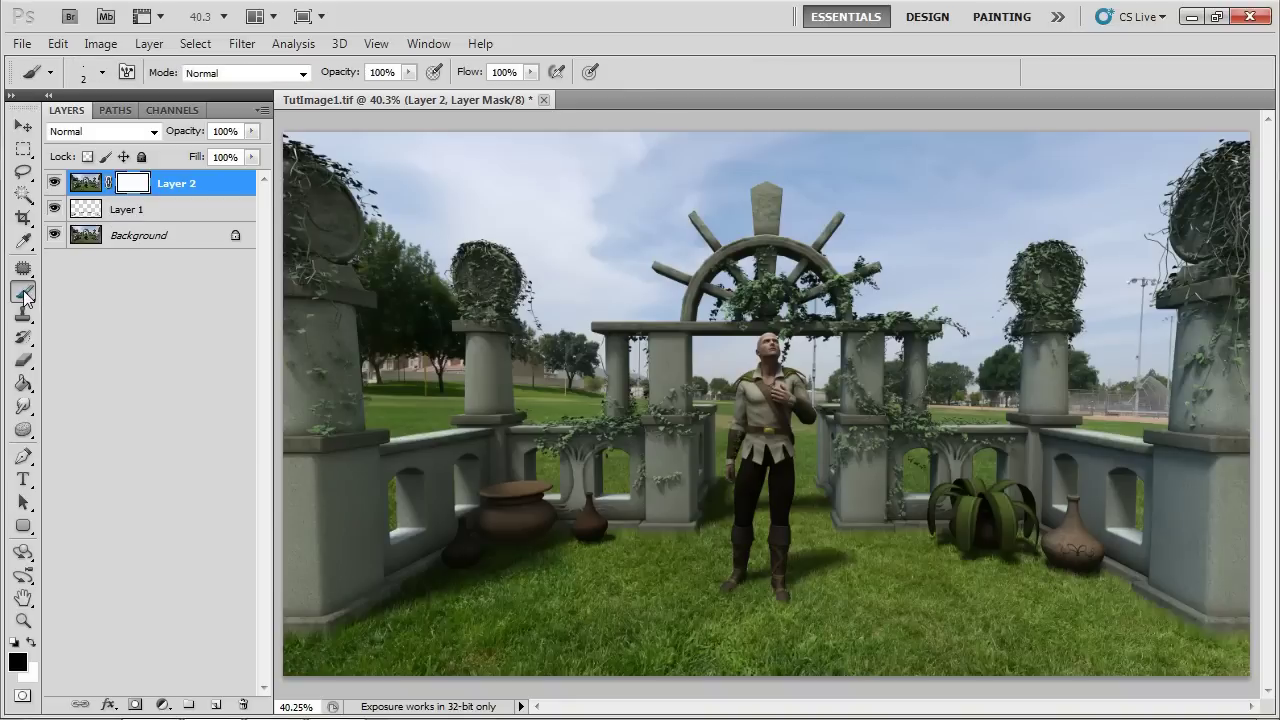
click(100, 75)
drag(33, 126, 213, 127)
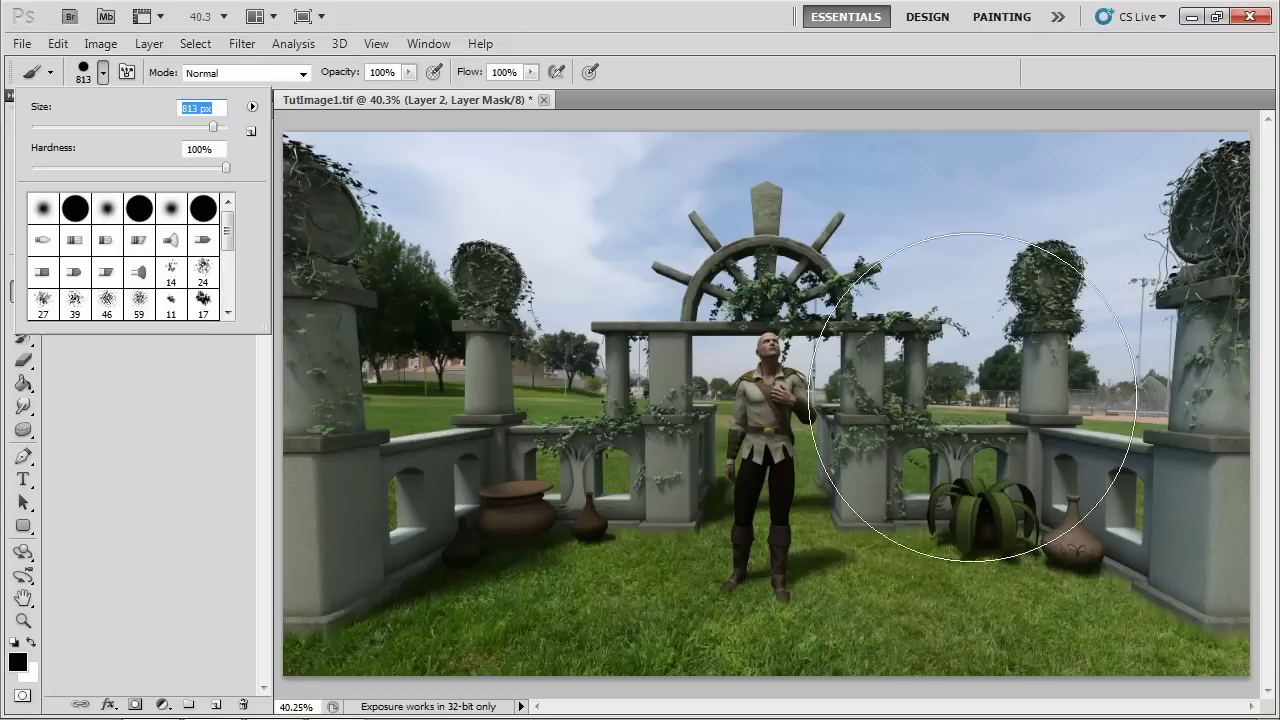
click(756, 97)
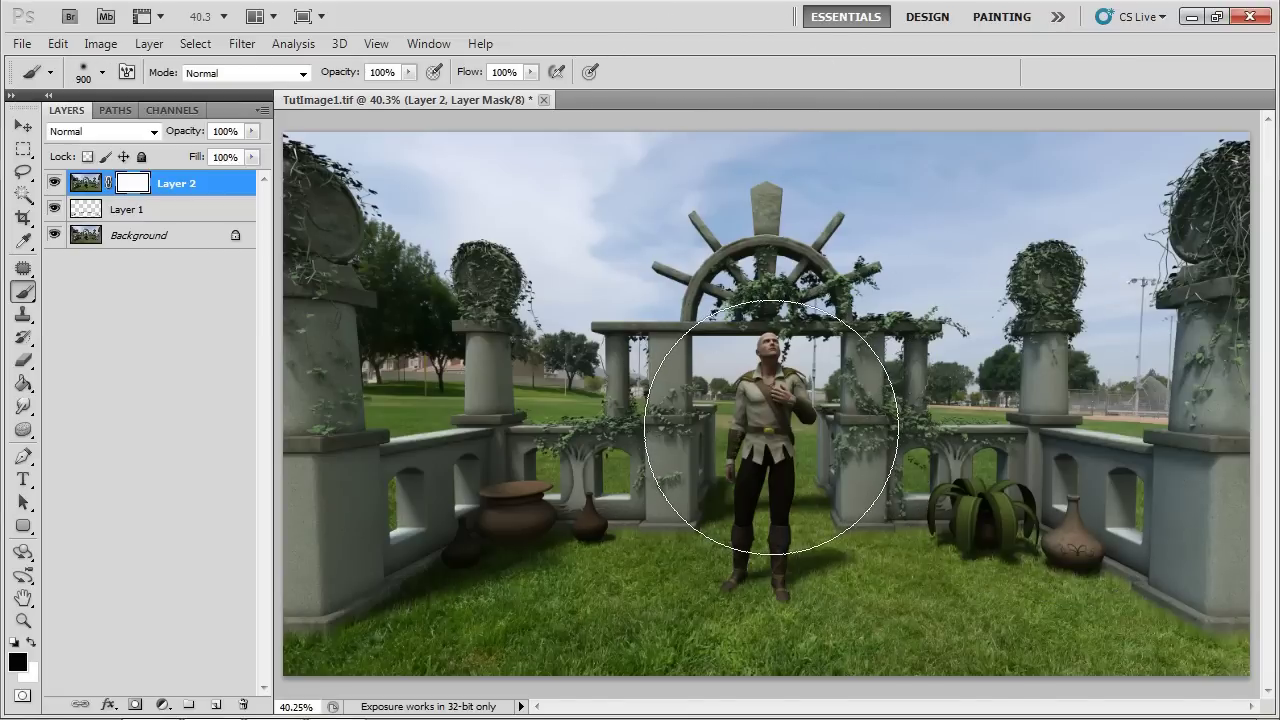
key(bracketright)
key(bracketright)
key(bracketright)
key(bracketright)
key(bracketright)
key(bracketright)
key(bracketright)
key(bracketright)
key(bracketright)
key(bracketright)
key(bracketright)
key(bracketright)
key(bracketright)
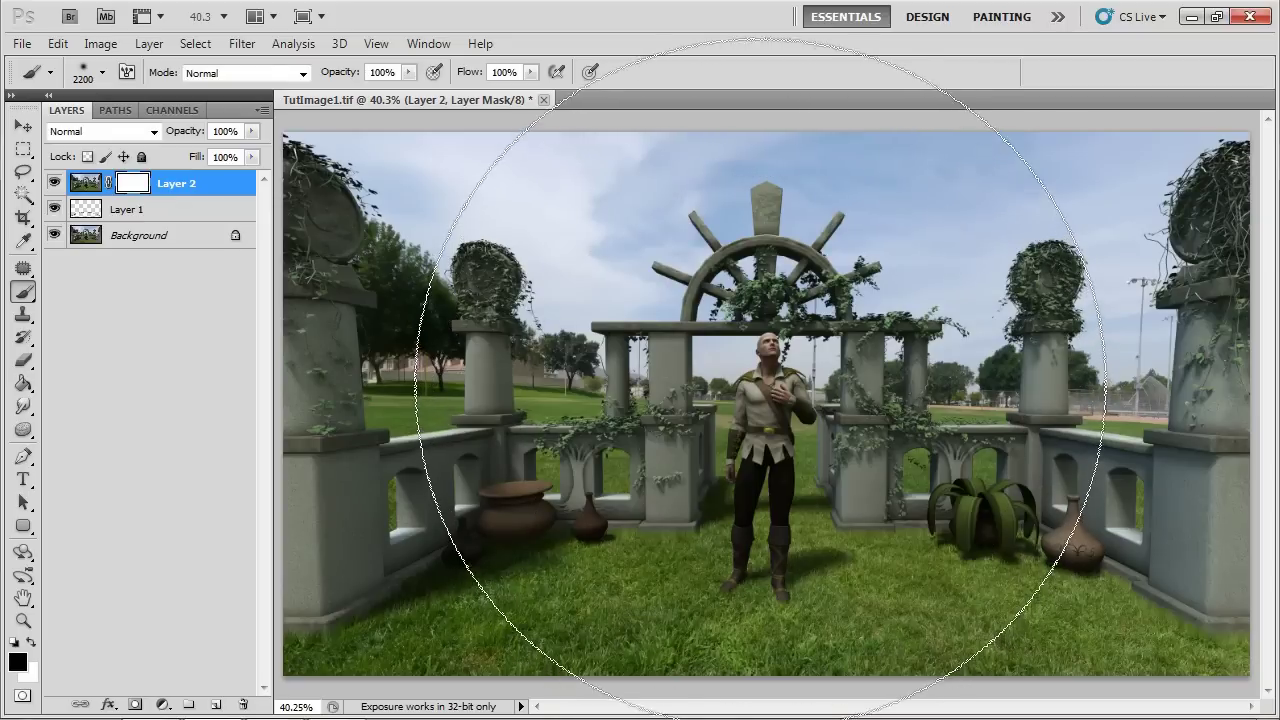
key(bracketright)
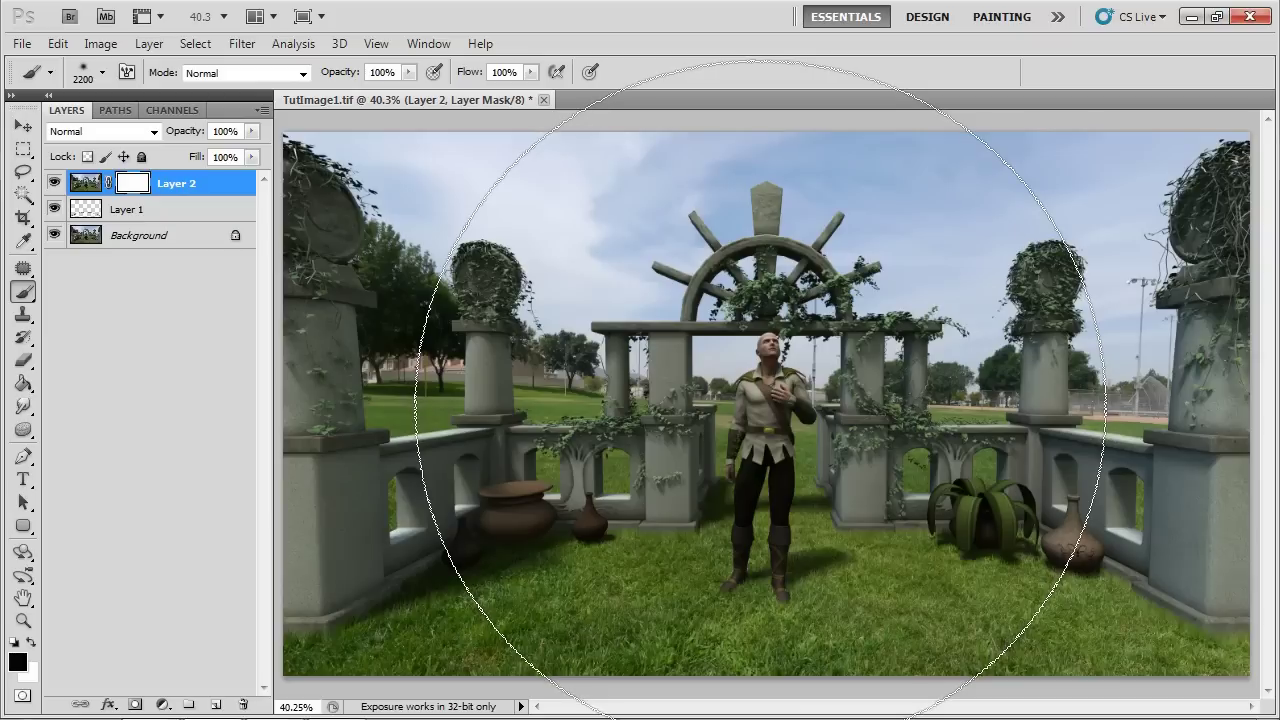
click(760, 405)
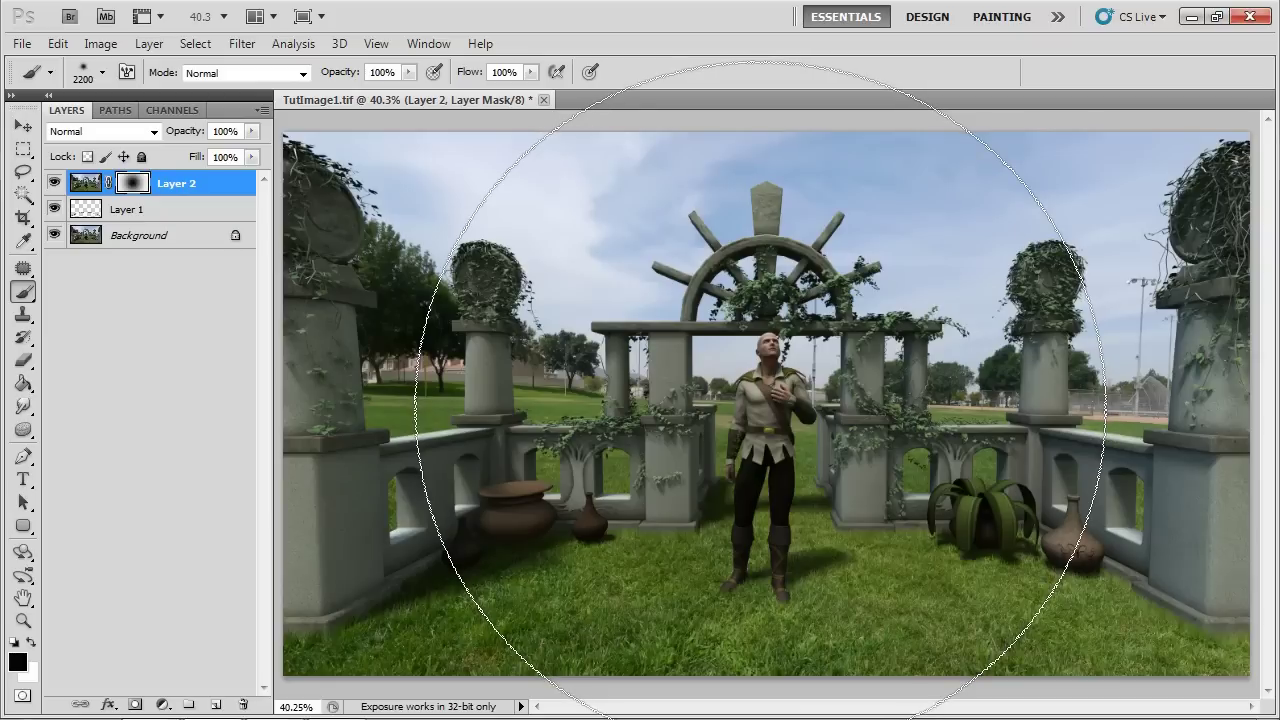
click(760, 388)
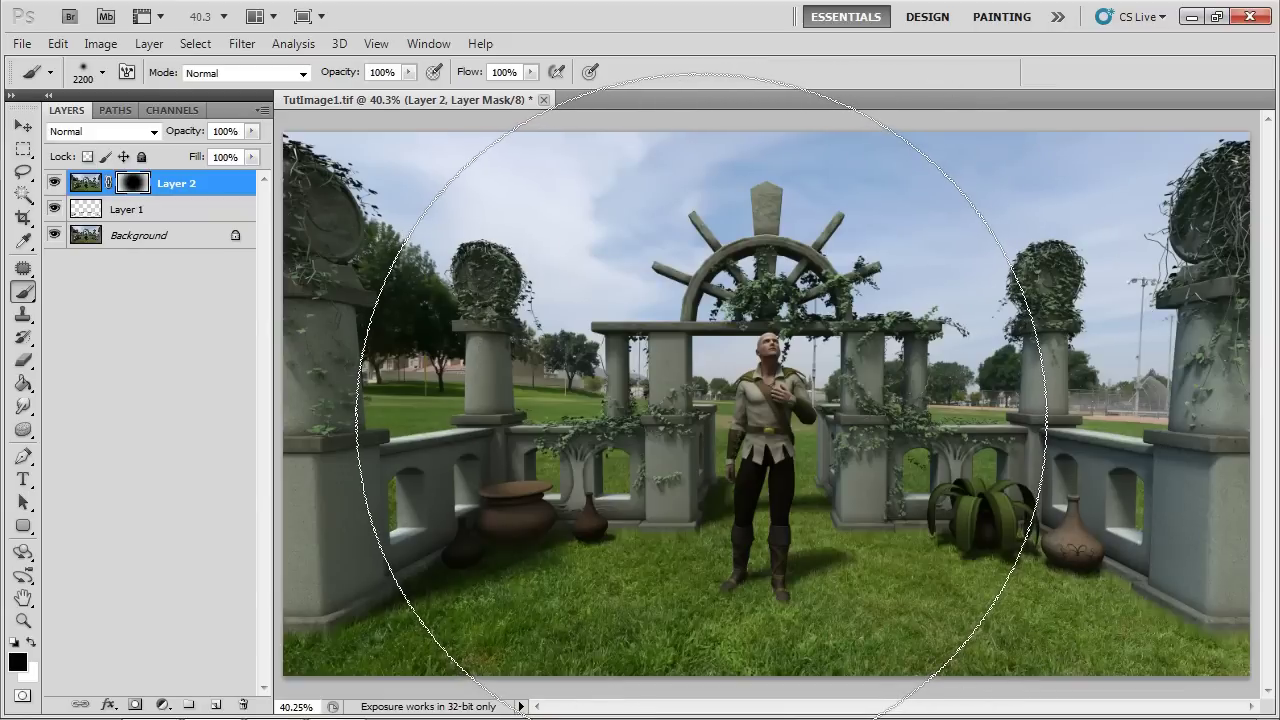
click(101, 45)
mouse_move(133, 91)
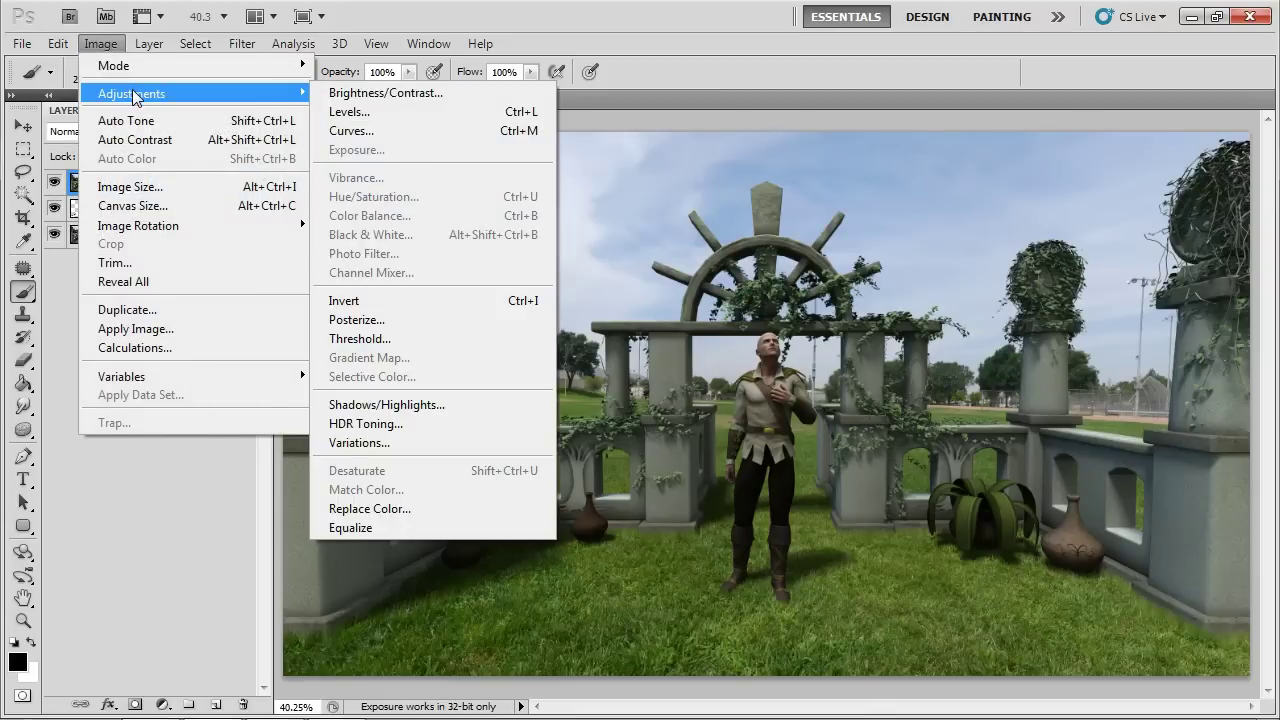
click(102, 45)
Target Layer 2's image instead of its mask and apply an Exposure adjustment of -2.04 with gamma correction 0.77.
double_click(88, 182)
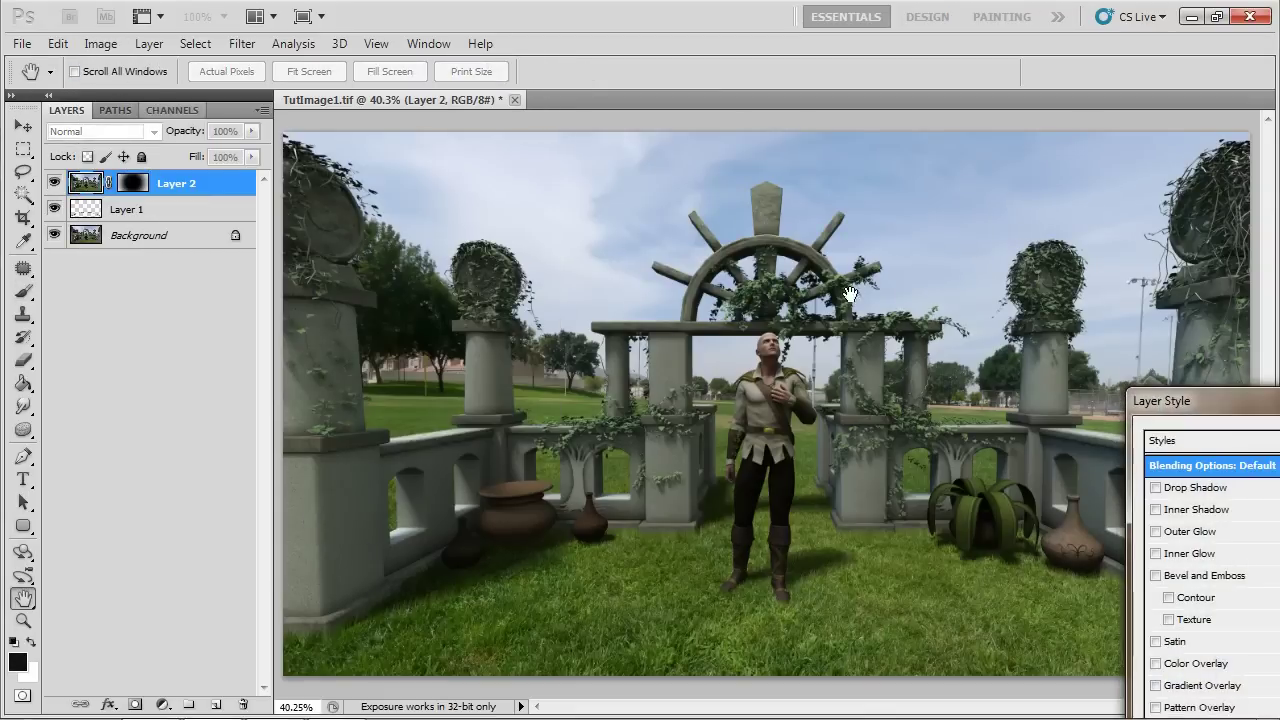
key(Escape)
key(b)
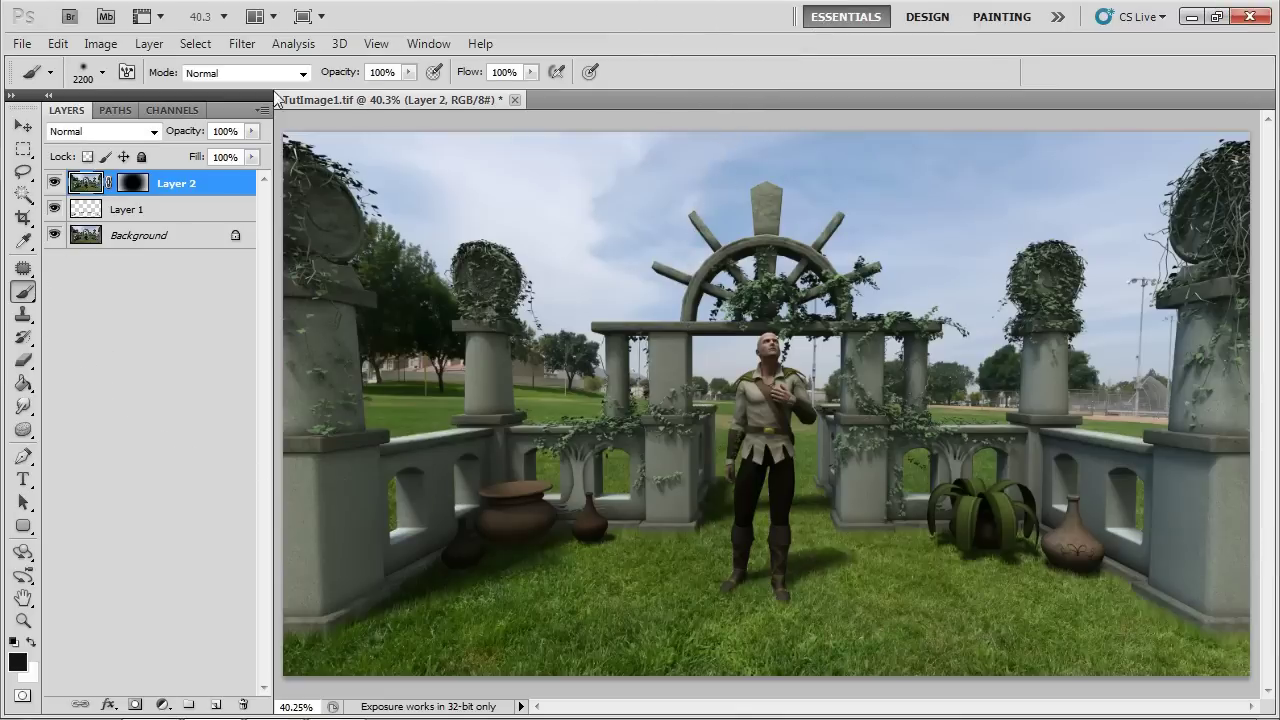
click(97, 44)
mouse_move(126, 87)
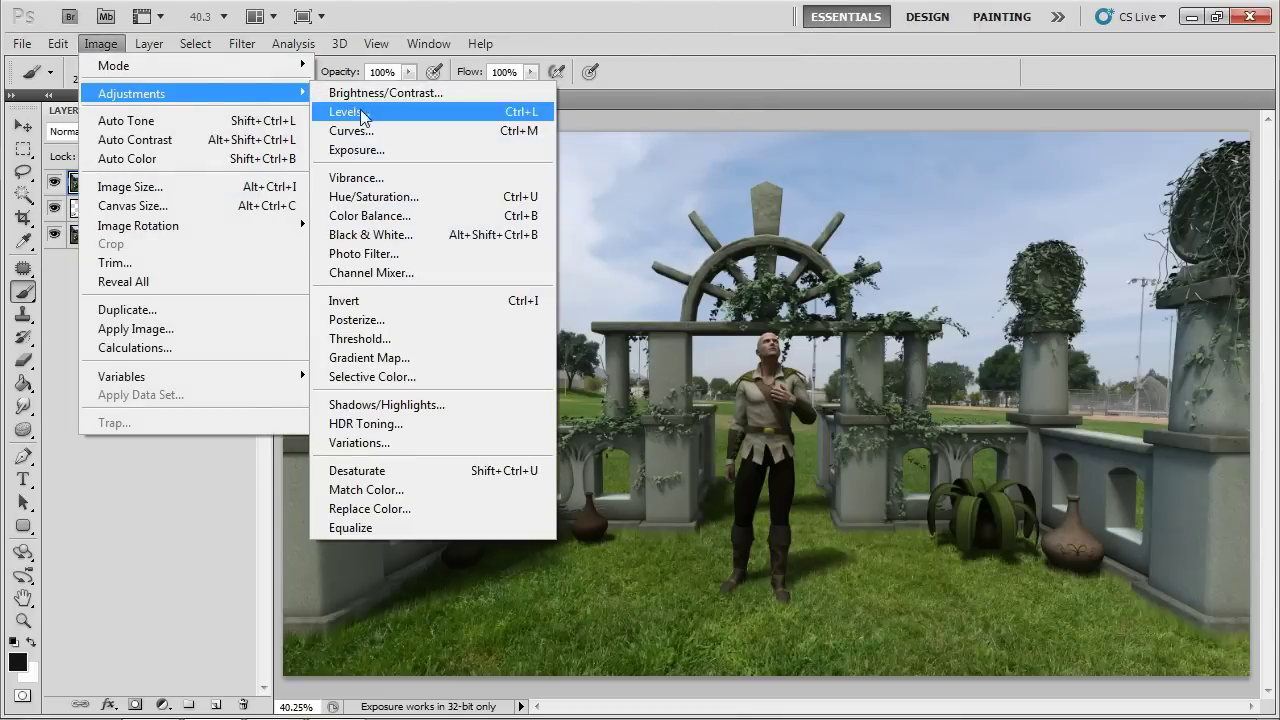
click(385, 147)
drag(391, 304, 353, 310)
drag(396, 402, 411, 401)
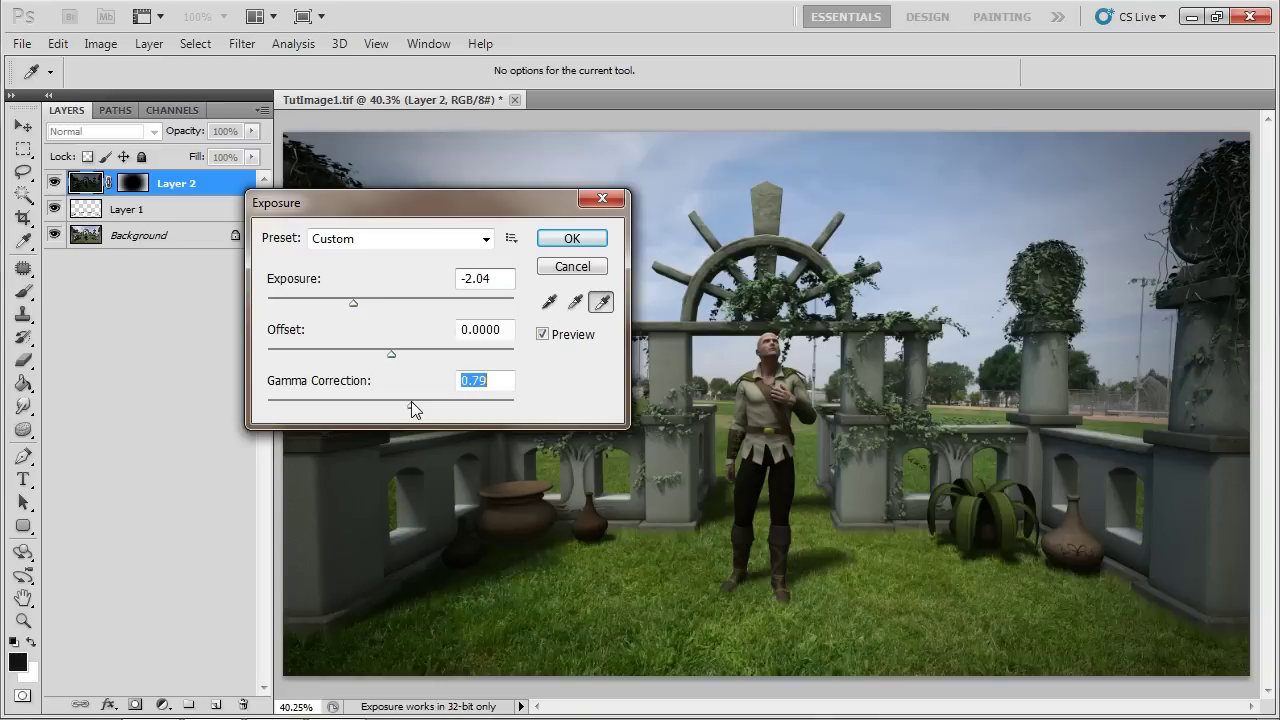
drag(415, 401, 413, 401)
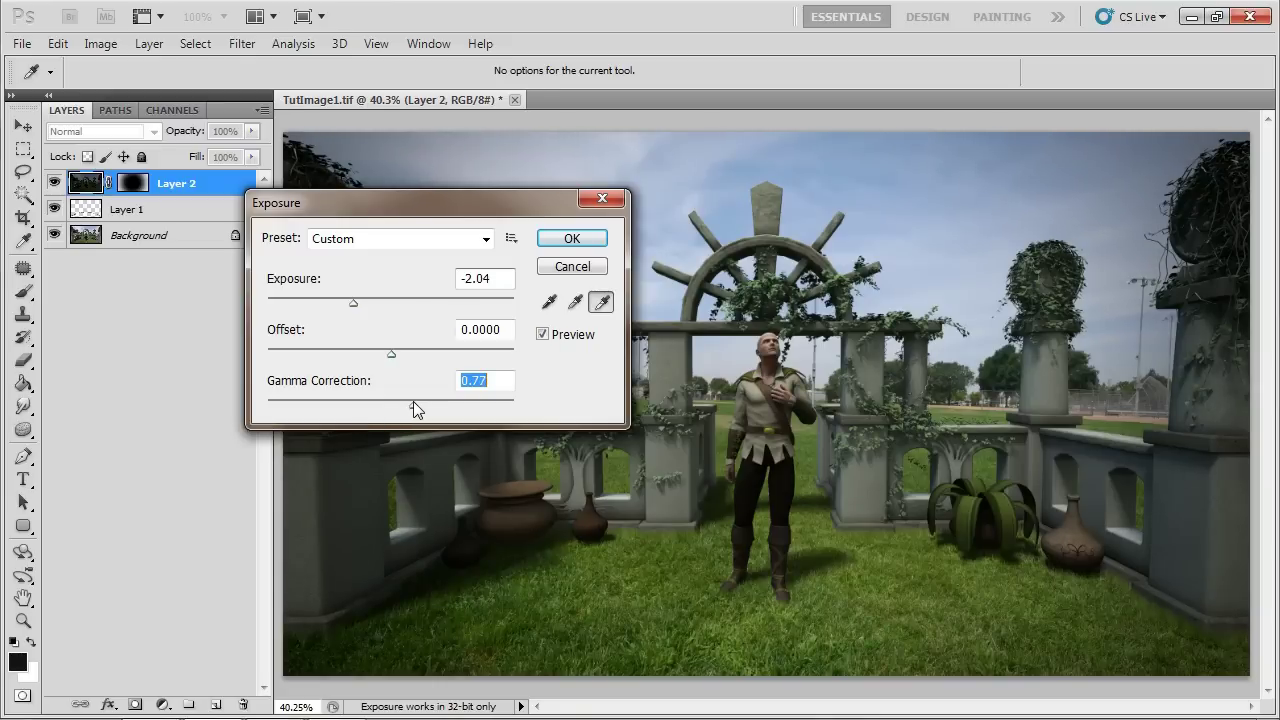
click(572, 239)
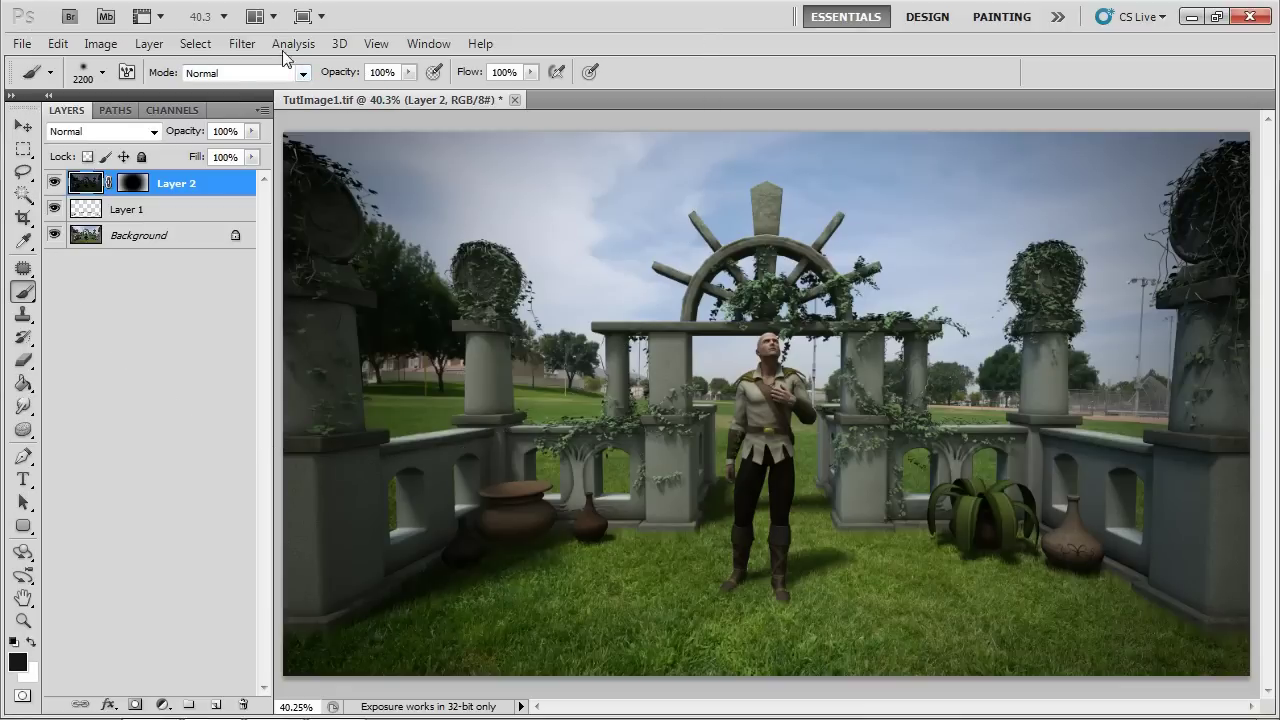
Apply a Gaussian Blur with a radius of 4.5 pixels to Layer 2's image.
click(243, 44)
mouse_move(252, 230)
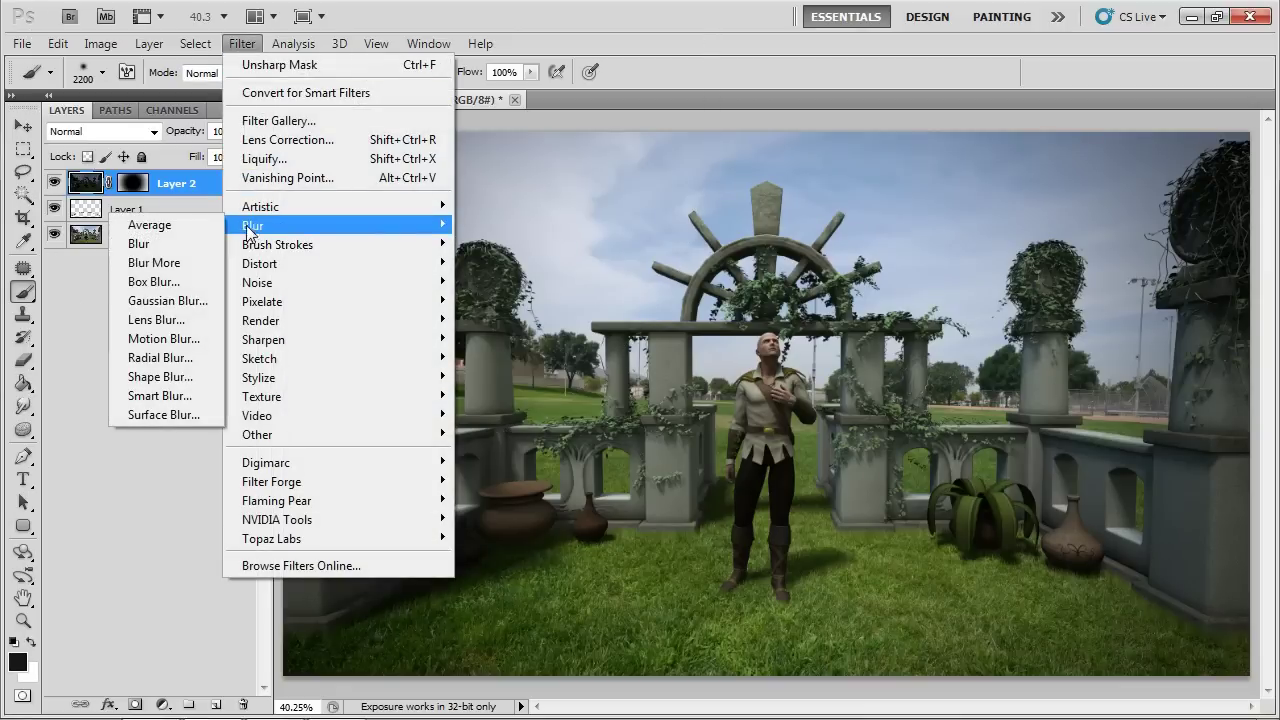
click(155, 300)
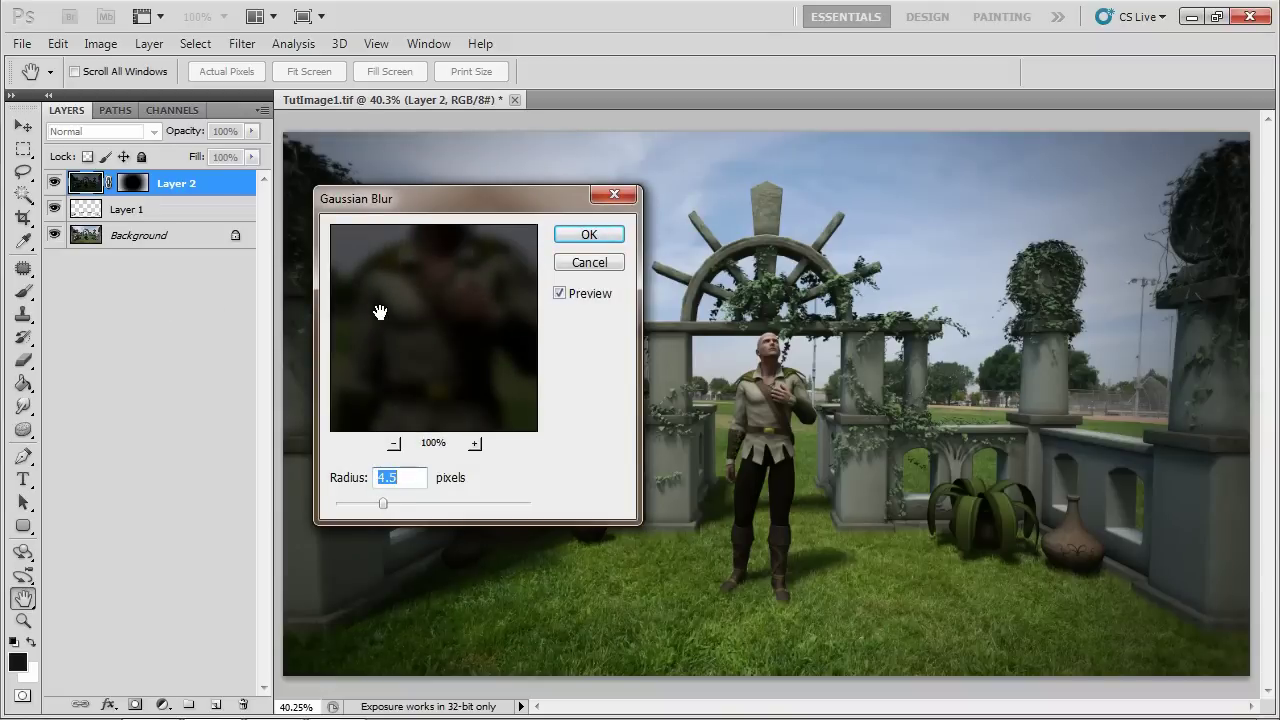
click(585, 236)
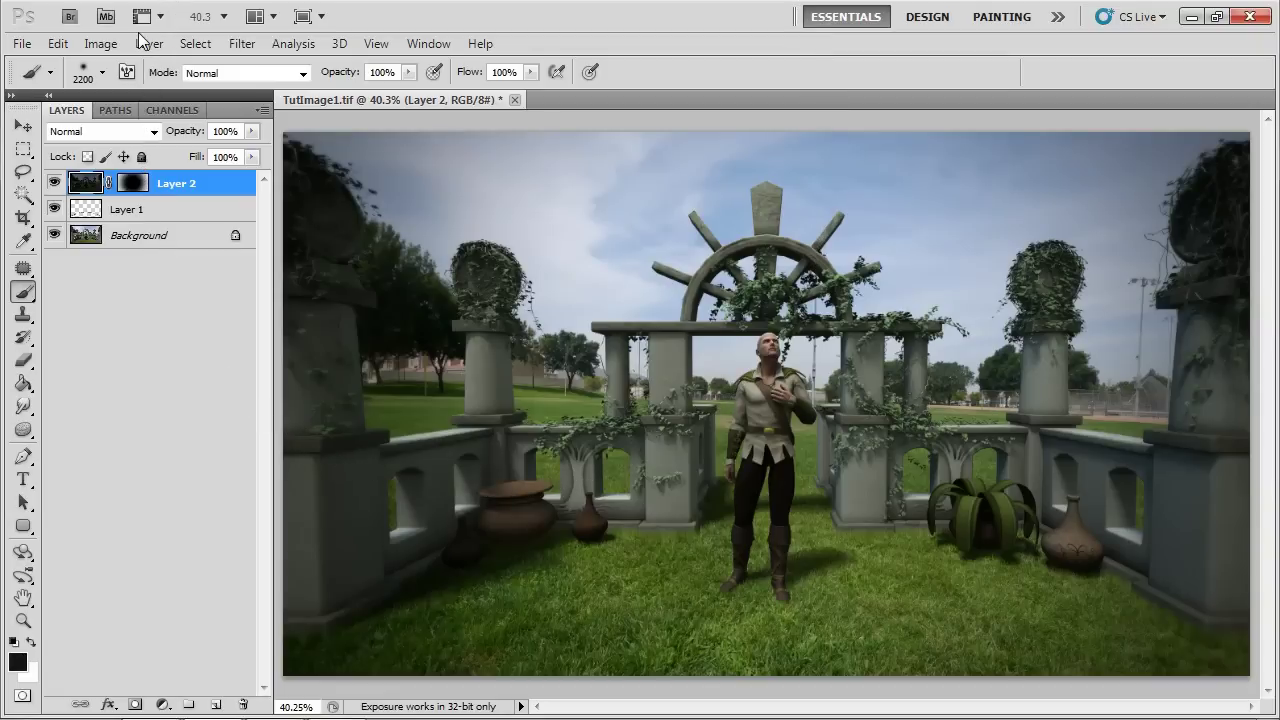
Open Filter Forge 2 for Layer 2's image and search its filters for "slight".
click(243, 44)
mouse_move(300, 482)
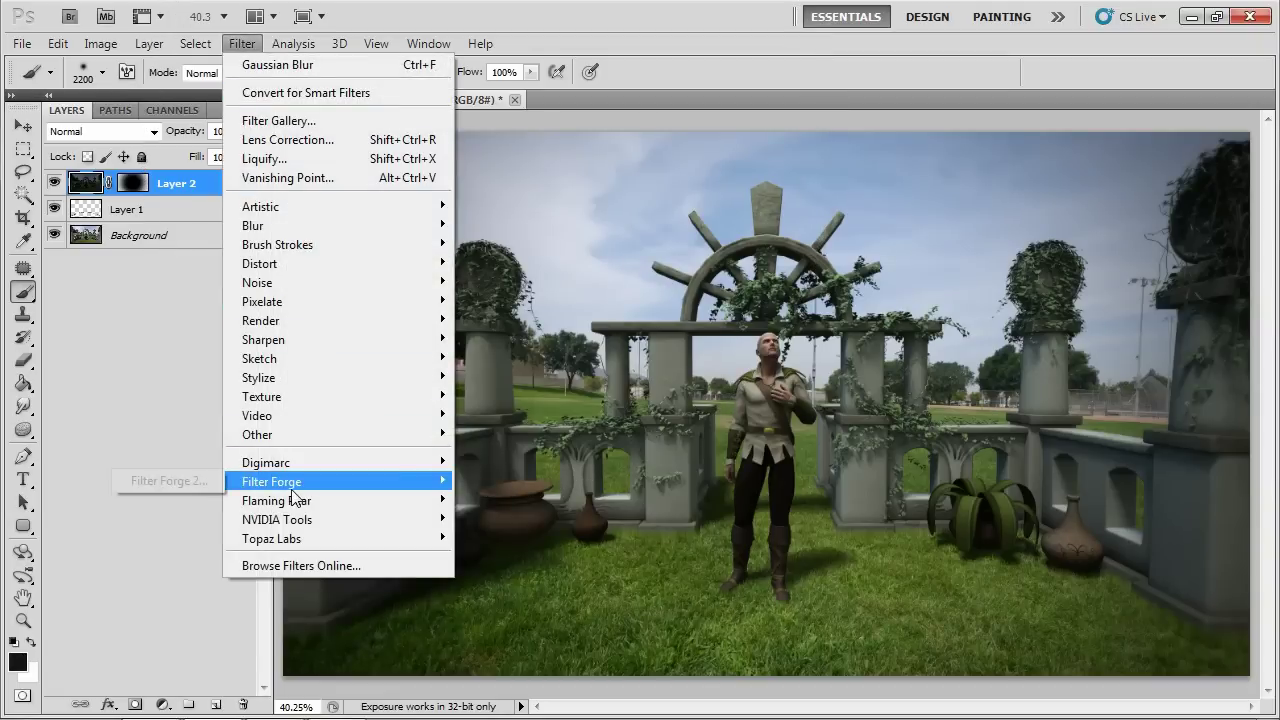
click(210, 480)
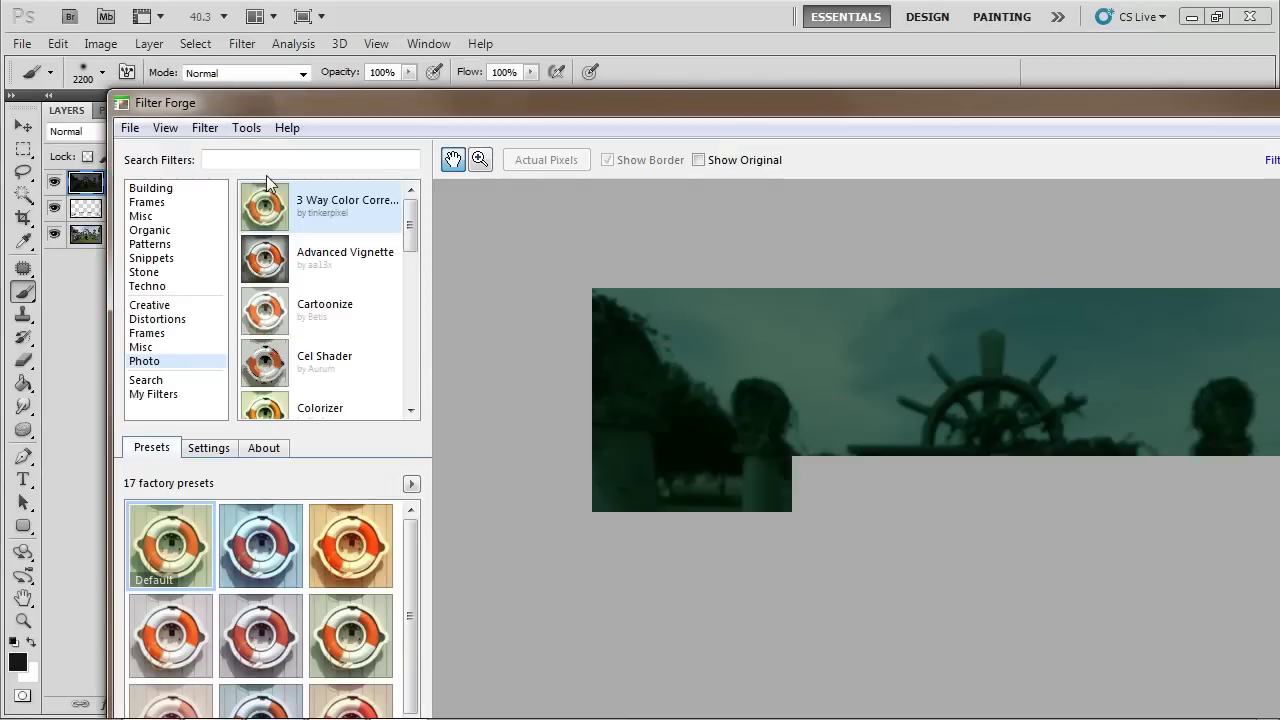
click(252, 160)
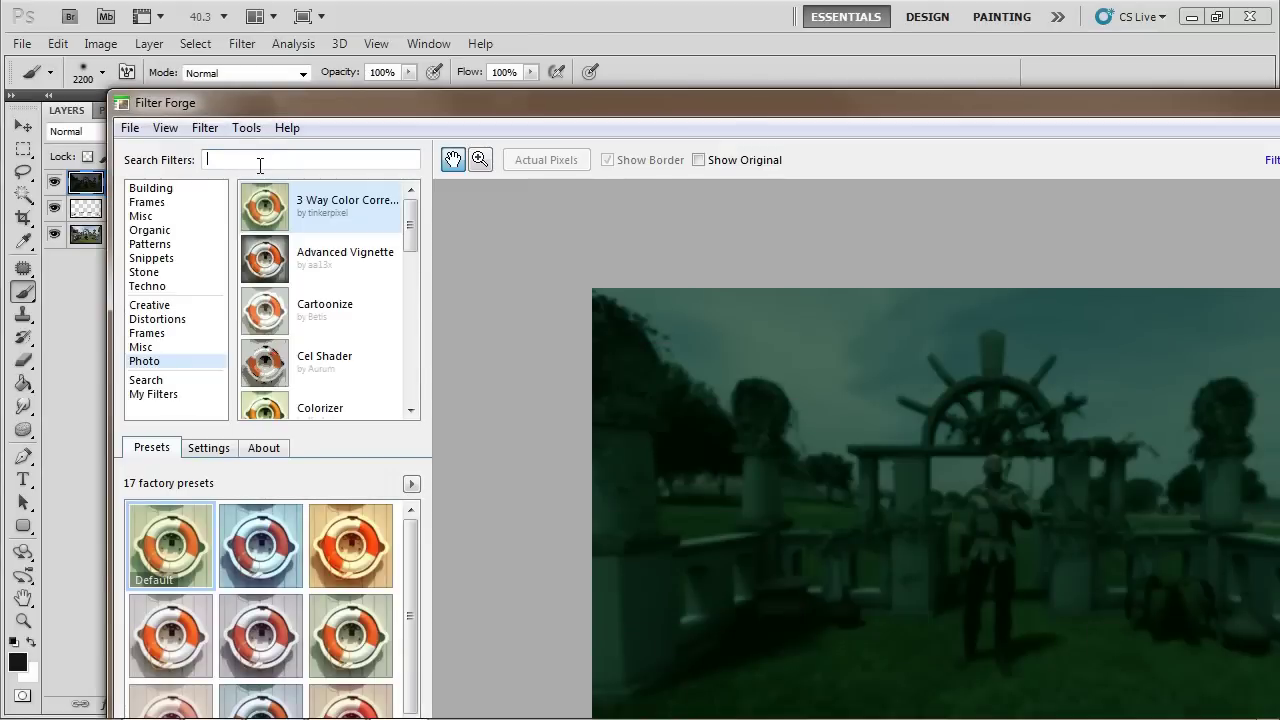
text(simple)
key(BackSpace)
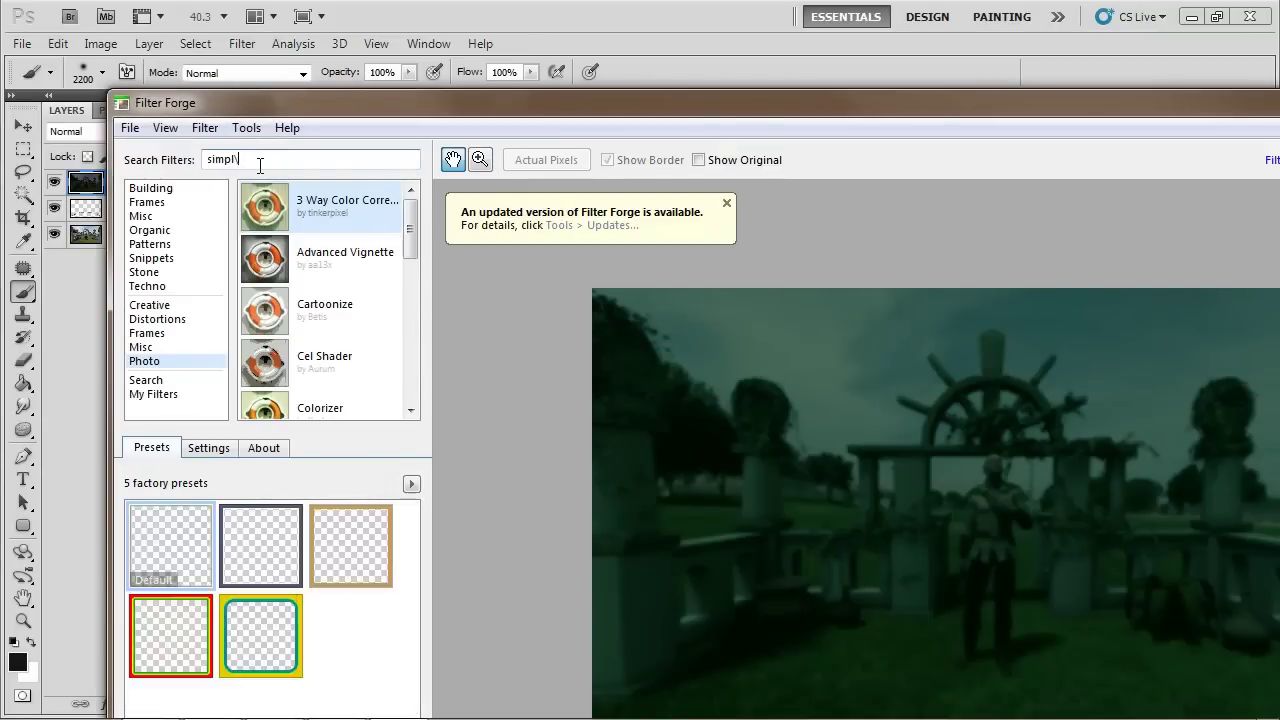
text(slight)
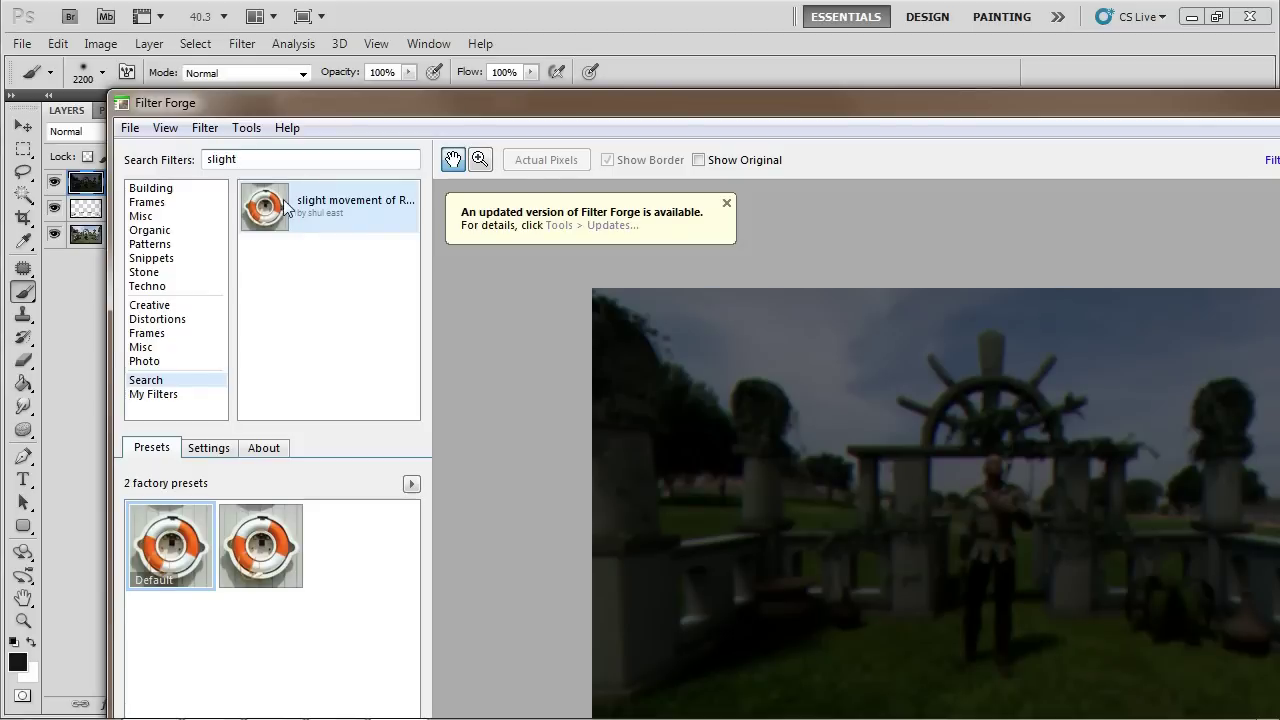
Apply the "slight movement of R..." filter with its default preset to Layer 2's image.
click(208, 448)
click(158, 448)
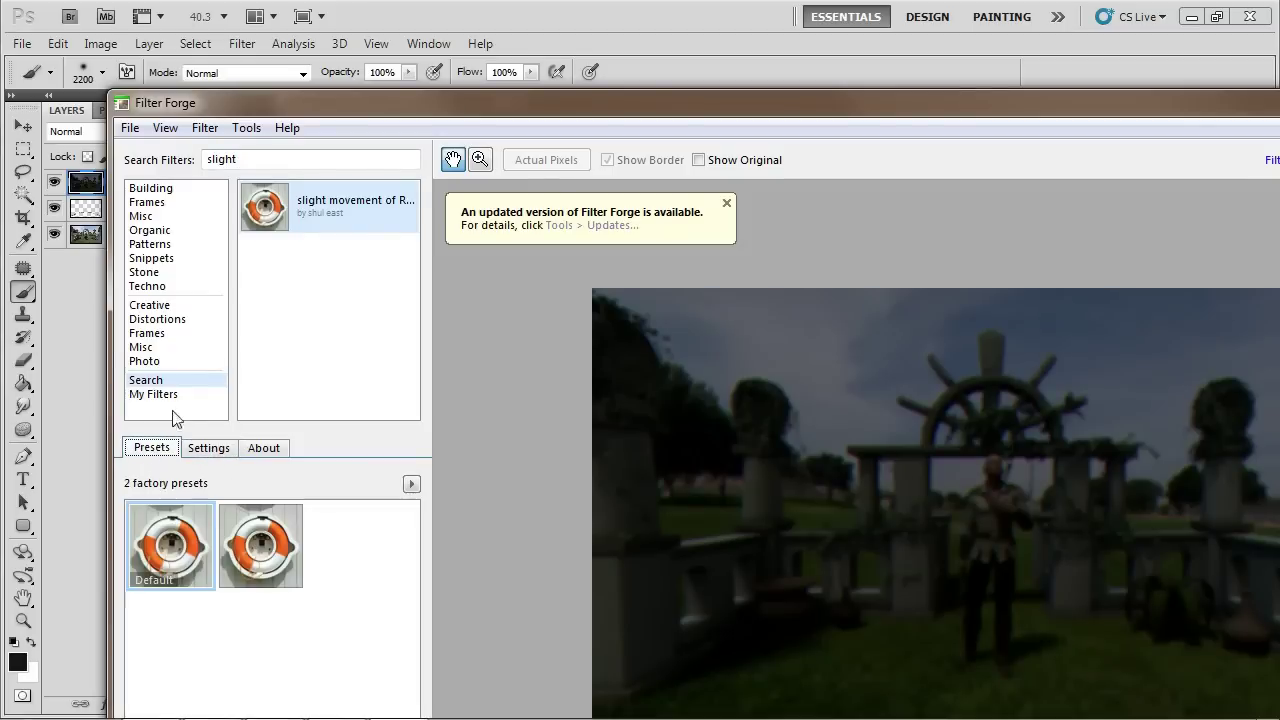
click(412, 203)
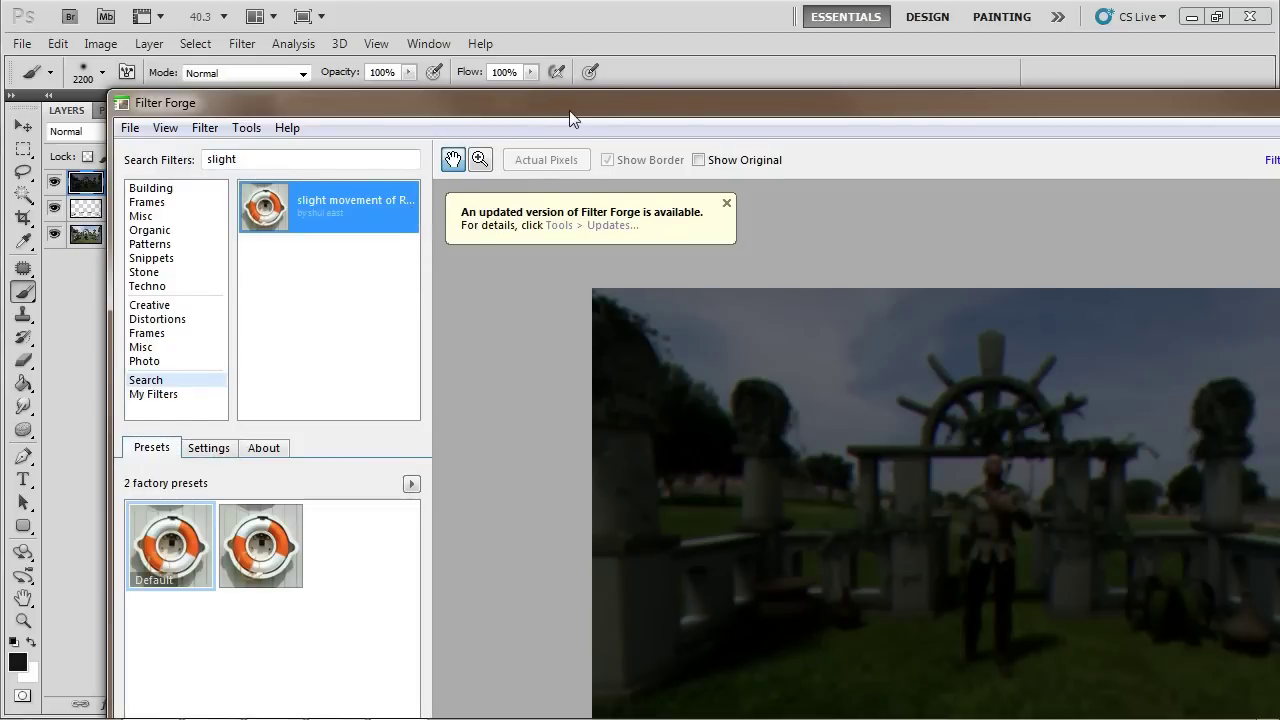
drag(570, 110, 540, 46)
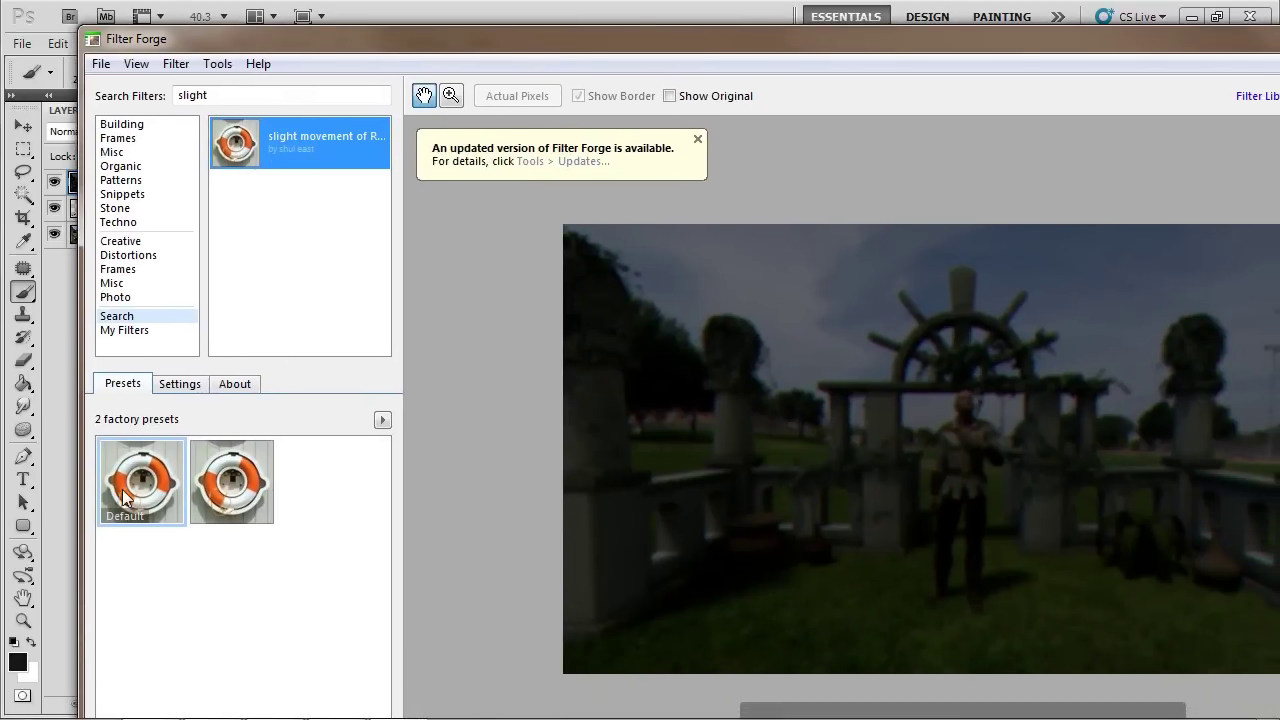
drag(800, 40, 642, 55)
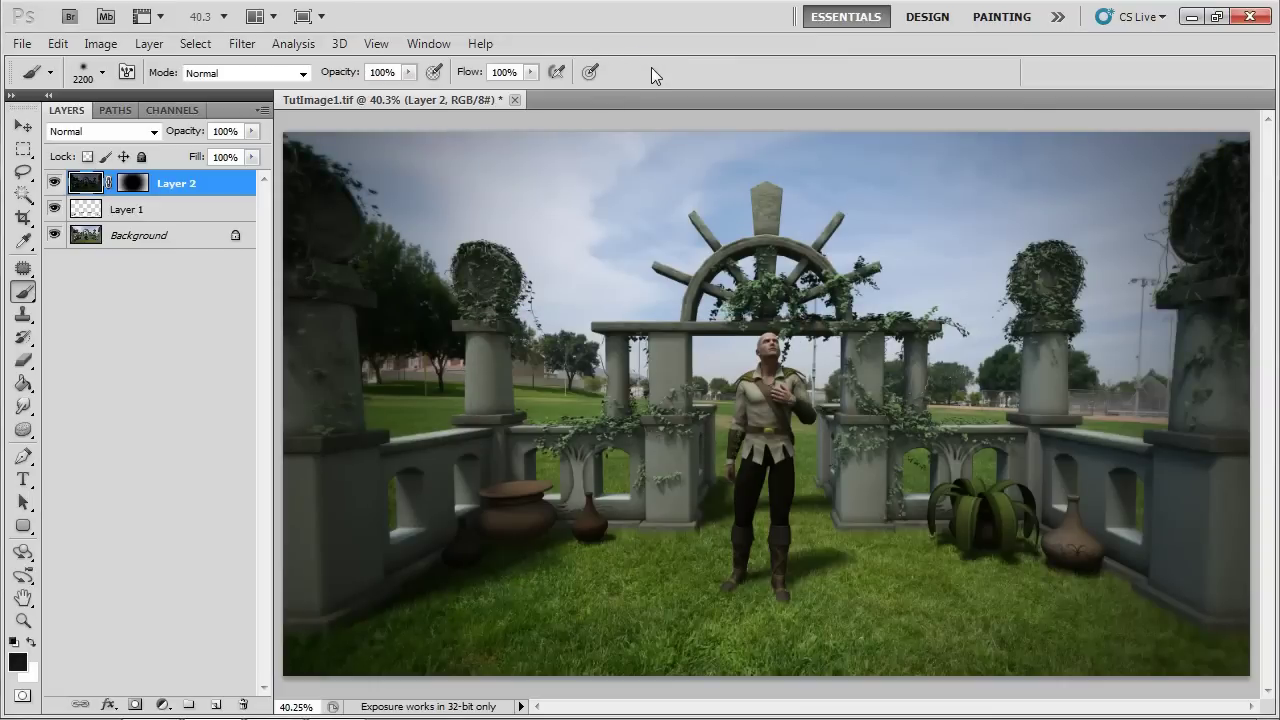
Add a new layer above Layer 2 and fill it with the near-black foreground colour.
click(215, 704)
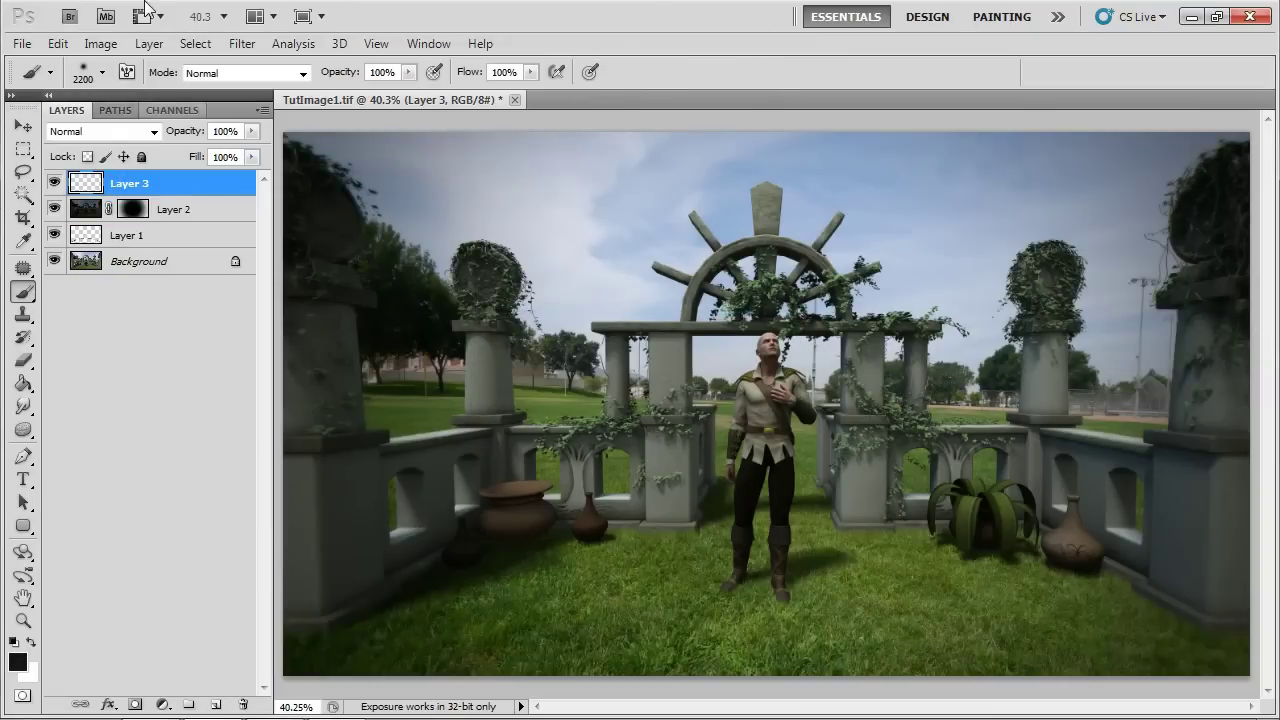
click(243, 44)
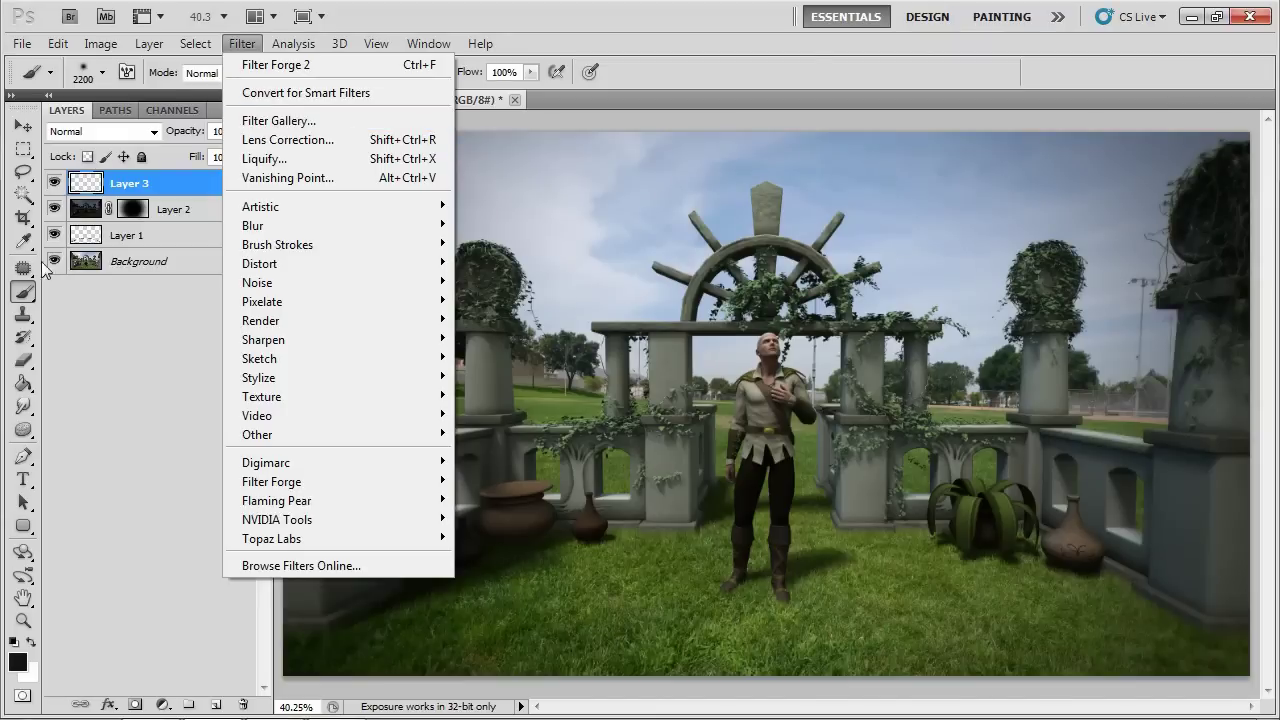
click(23, 384)
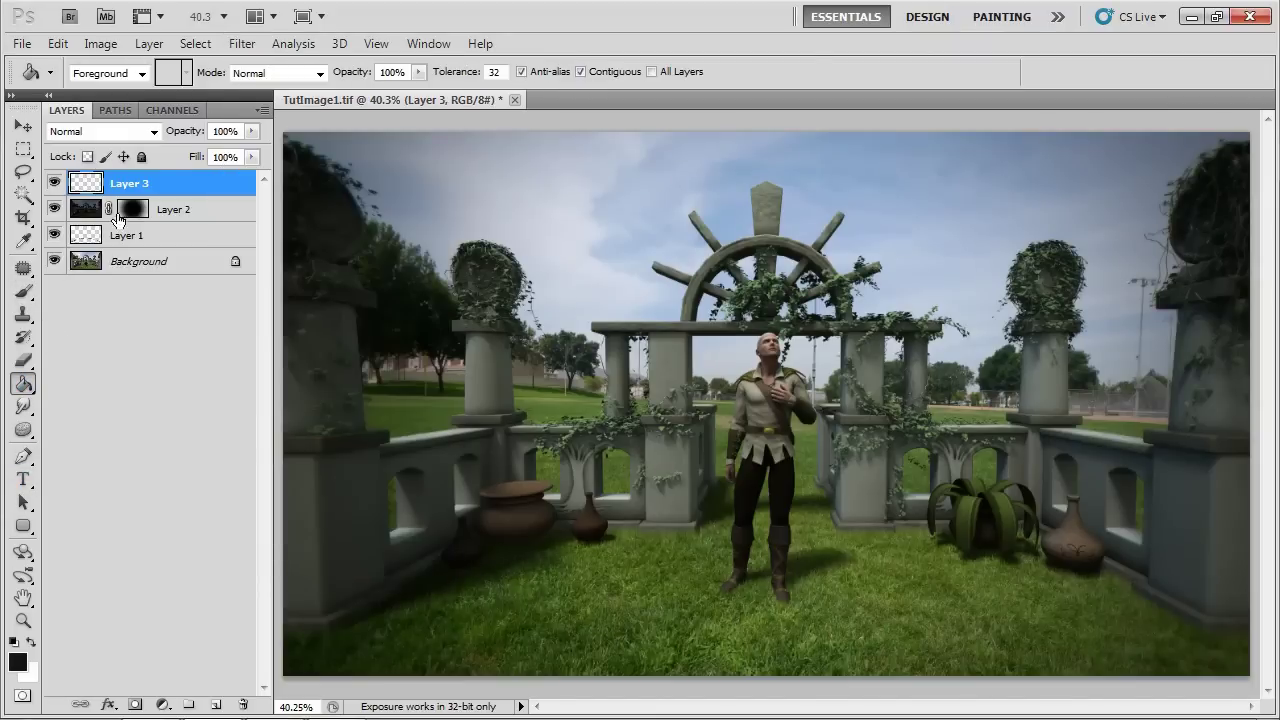
click(336, 232)
Add colour noise to Layer 3 with an amount of 400% and Gaussian distribution.
click(242, 44)
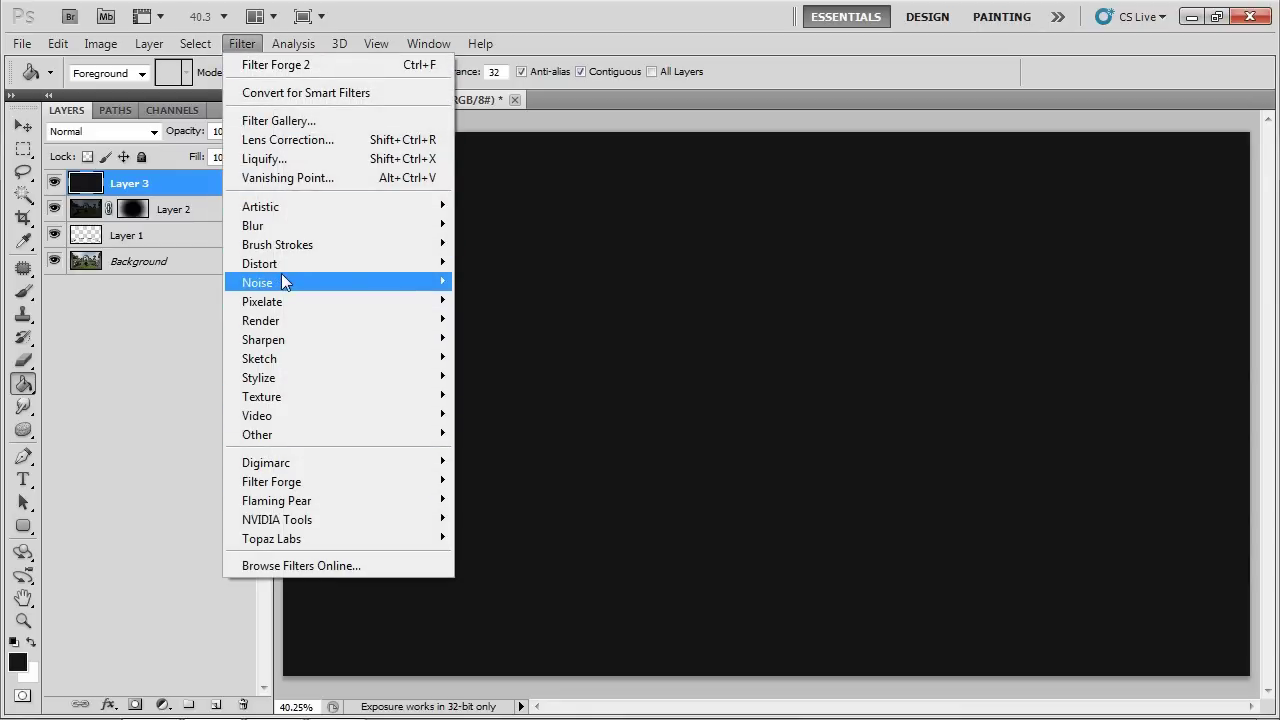
mouse_move(285, 282)
click(160, 284)
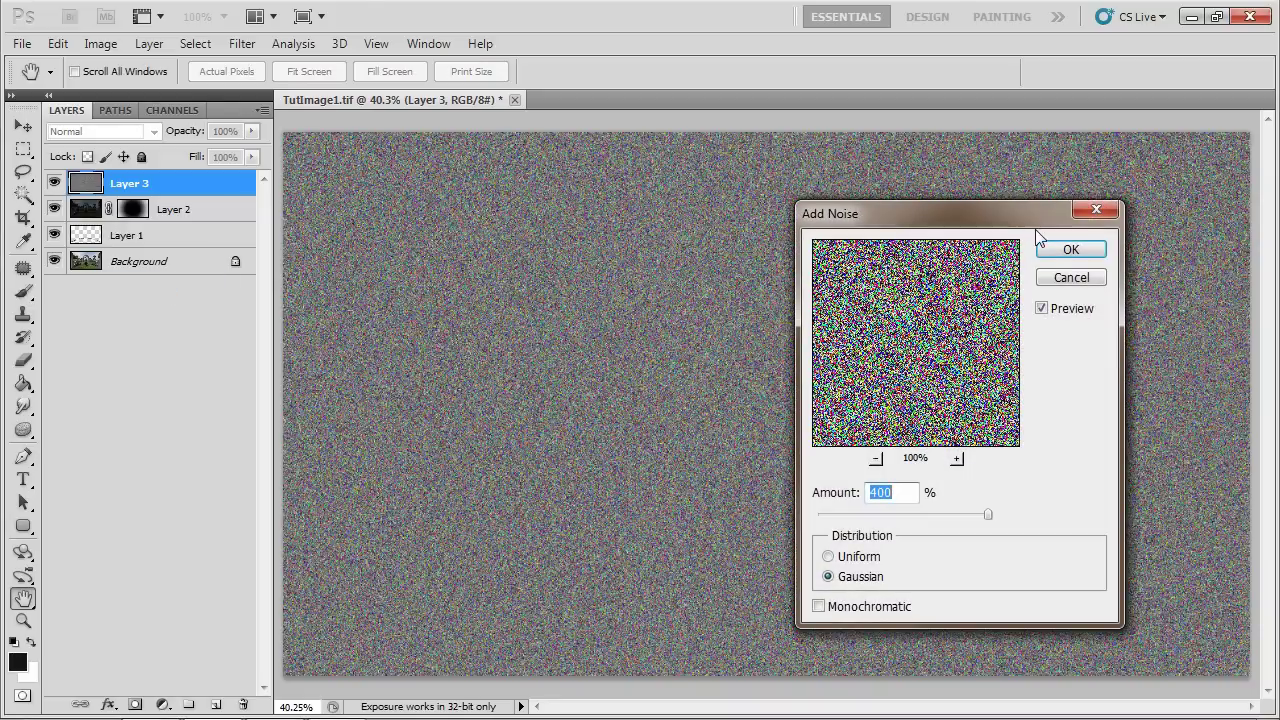
click(1052, 250)
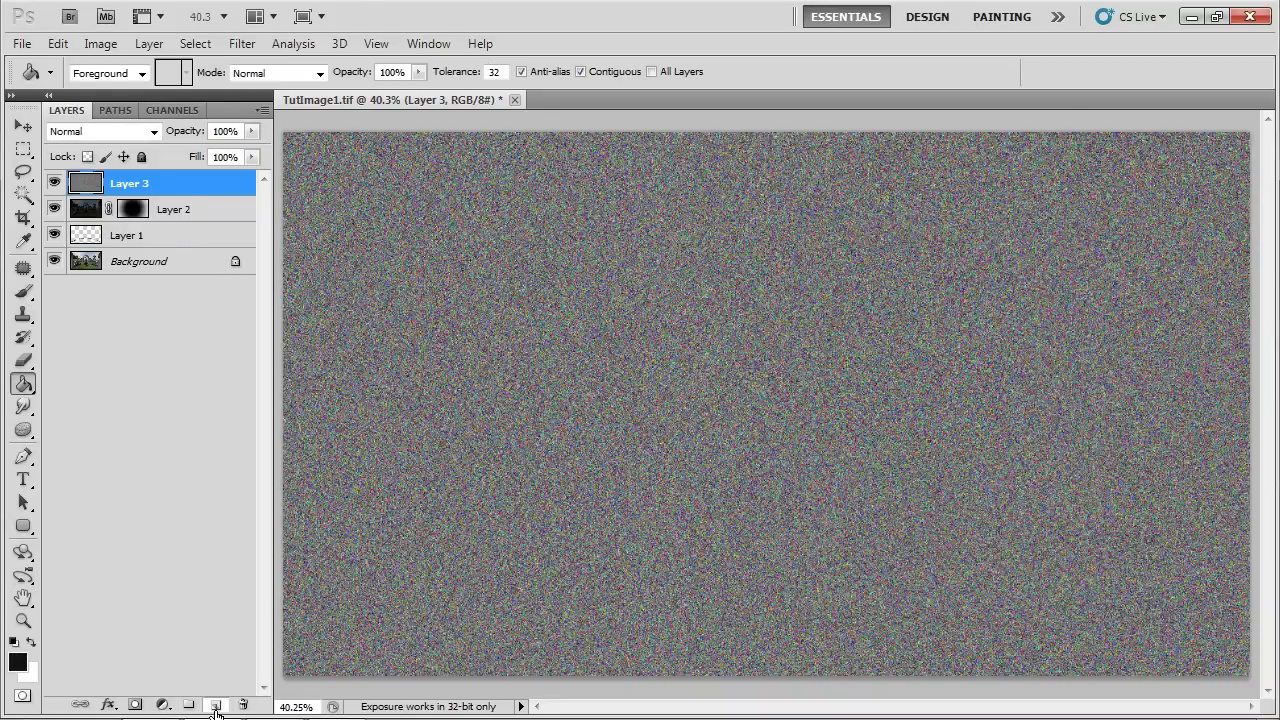
Create another near-black filled layer on top and add 400% Gaussian colour noise to it.
click(215, 705)
click(394, 166)
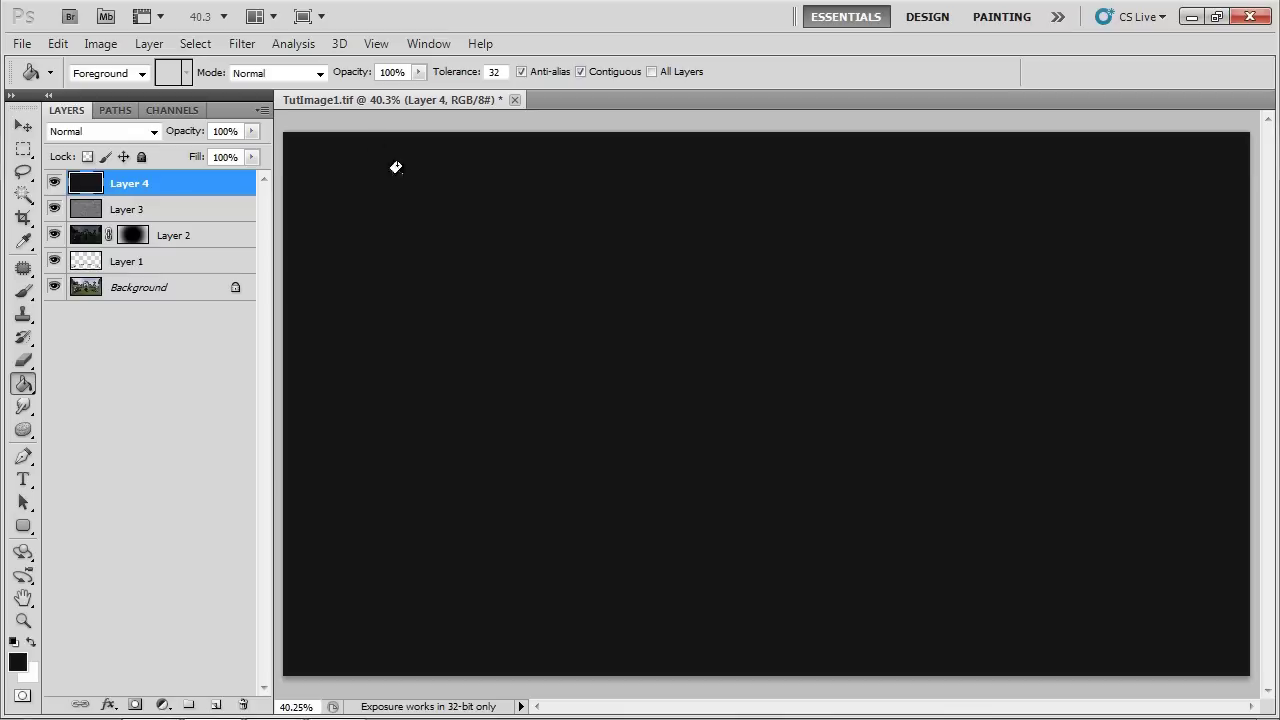
click(250, 47)
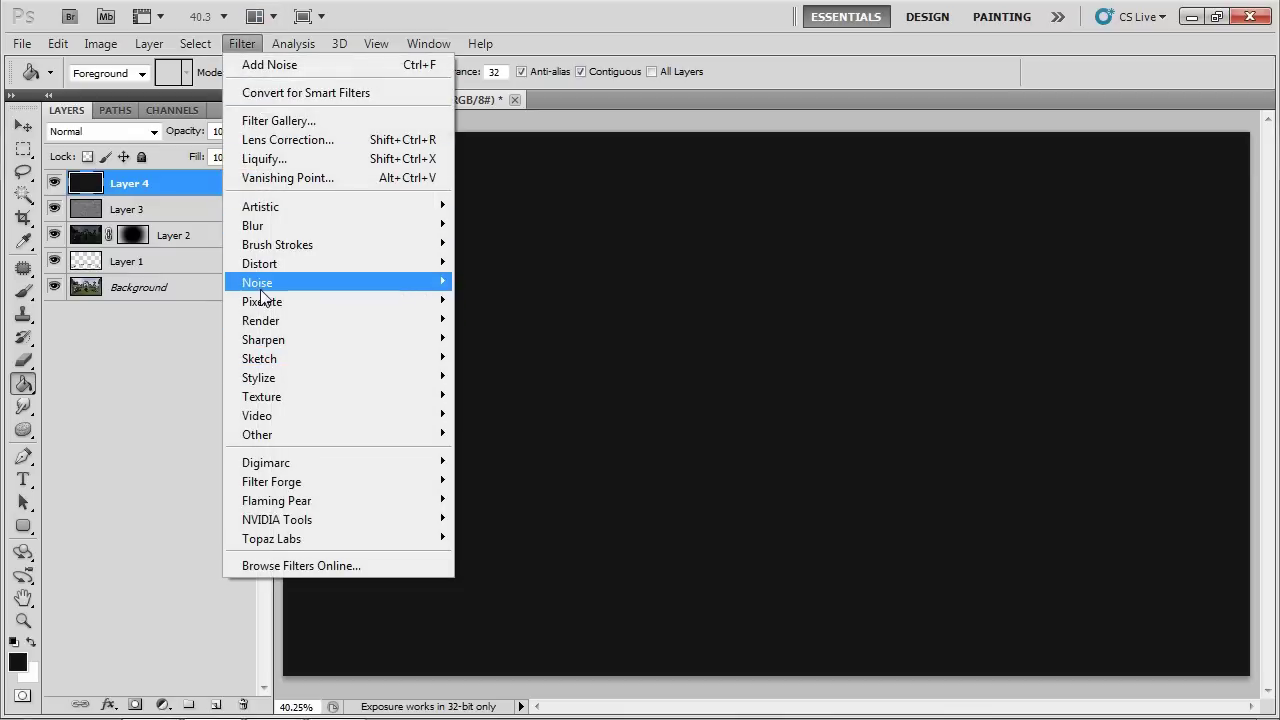
mouse_move(260, 288)
click(165, 279)
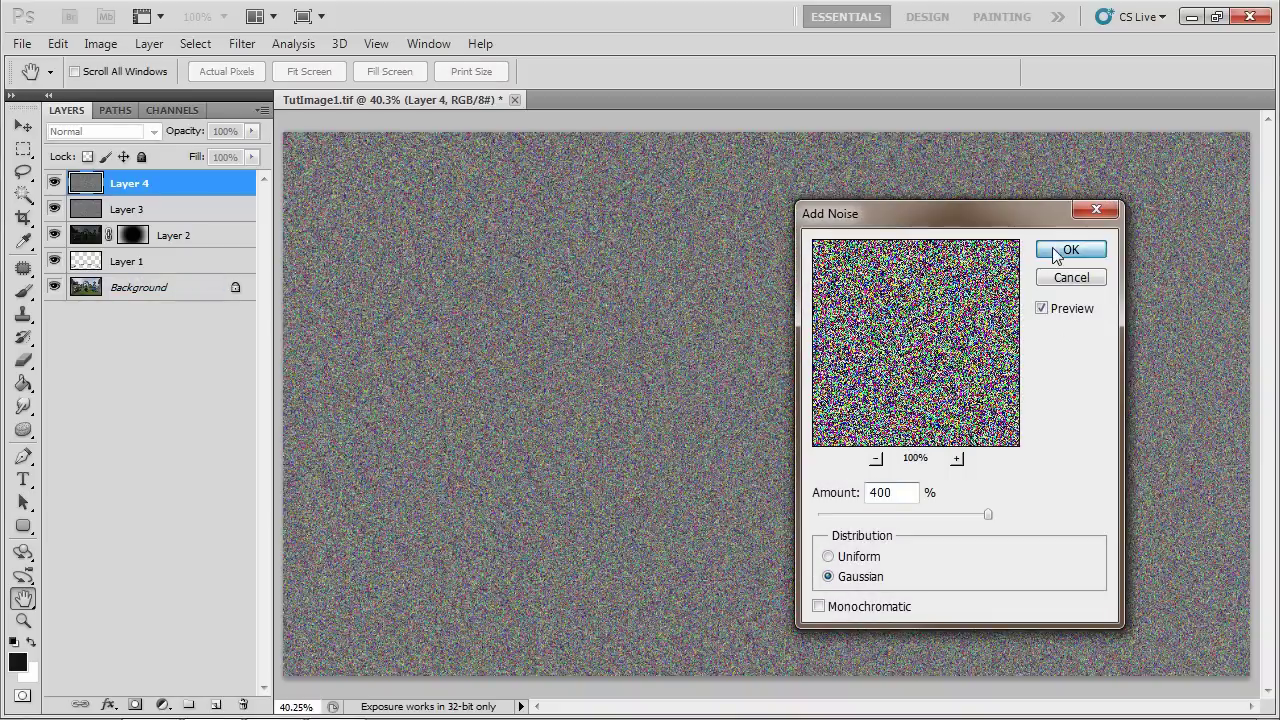
click(1068, 250)
Apply a Gaussian Blur with a radius of 5 pixels to the noise on Layer 4.
click(242, 44)
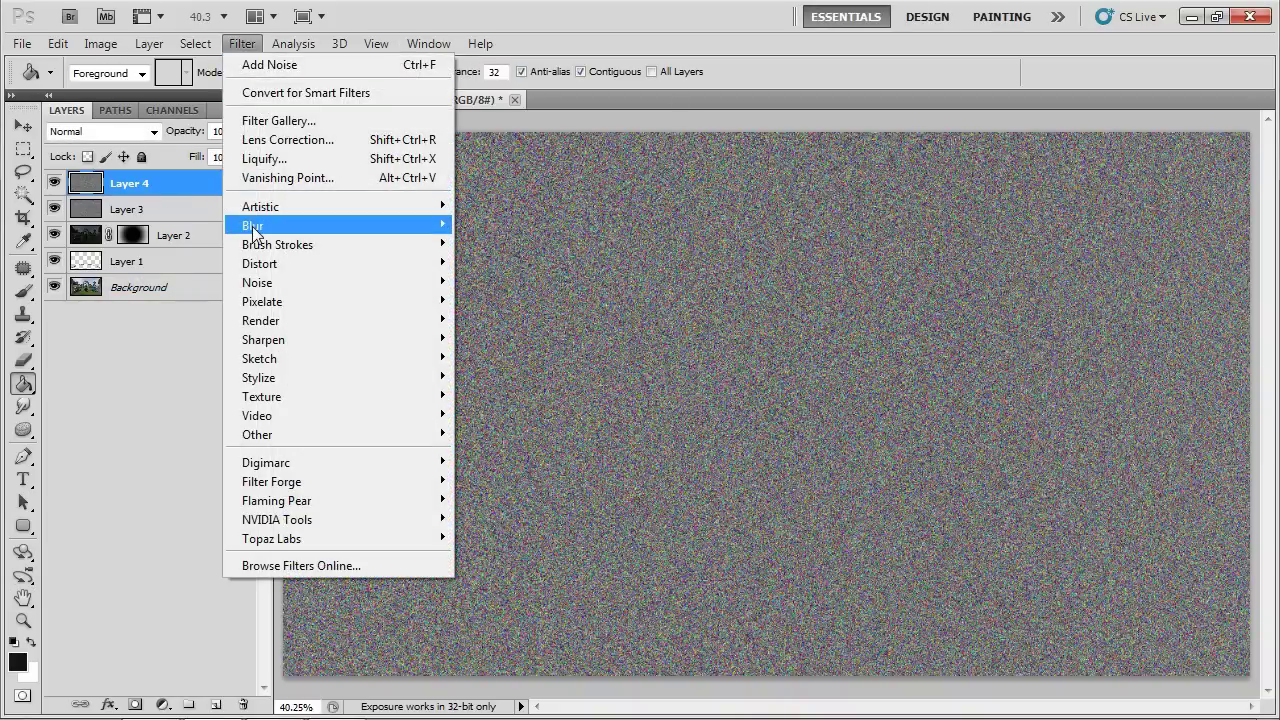
mouse_move(253, 229)
click(140, 298)
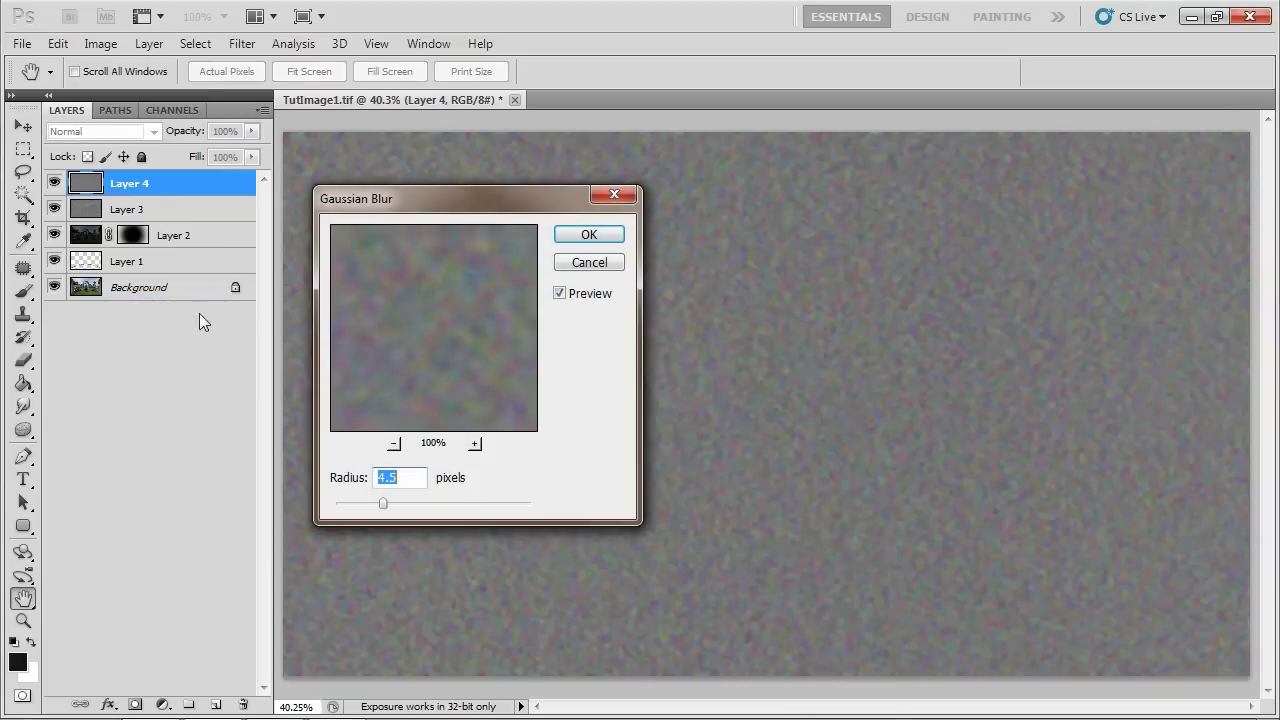
text(3)
click(589, 236)
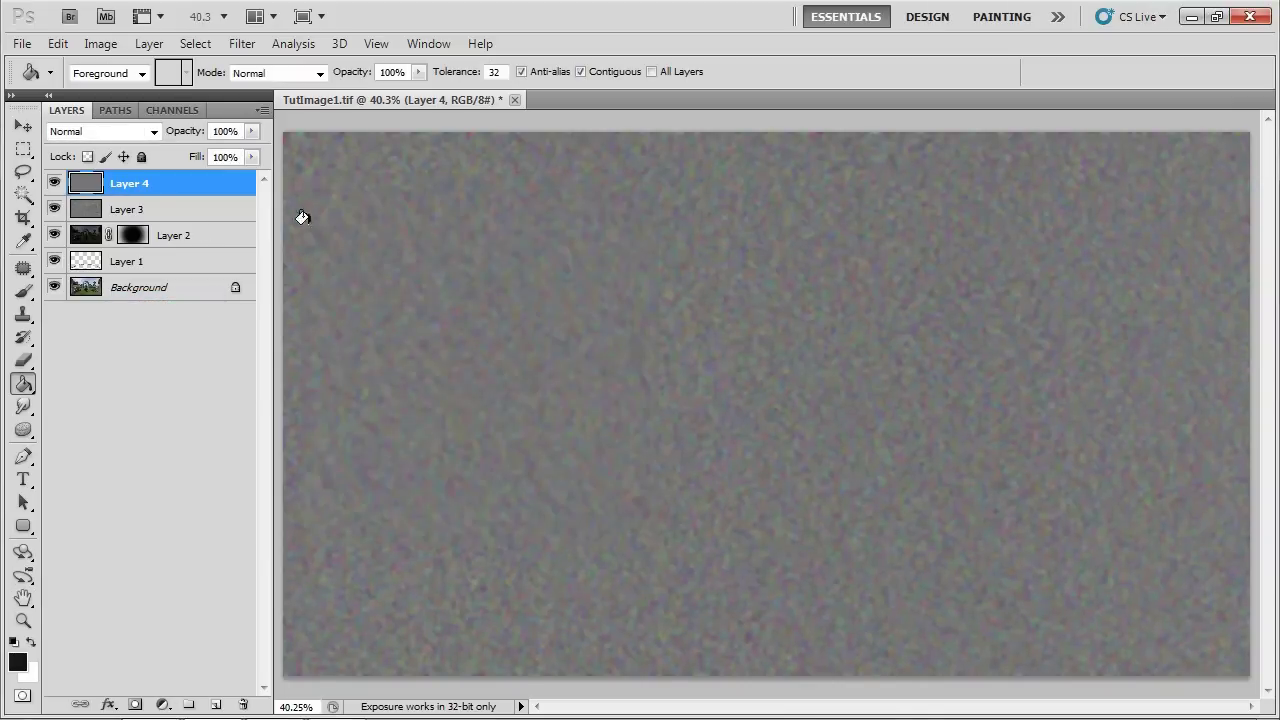
Apply a Gaussian Blur with a radius of 1 pixel to the noise on Layer 3.
click(127, 213)
click(242, 44)
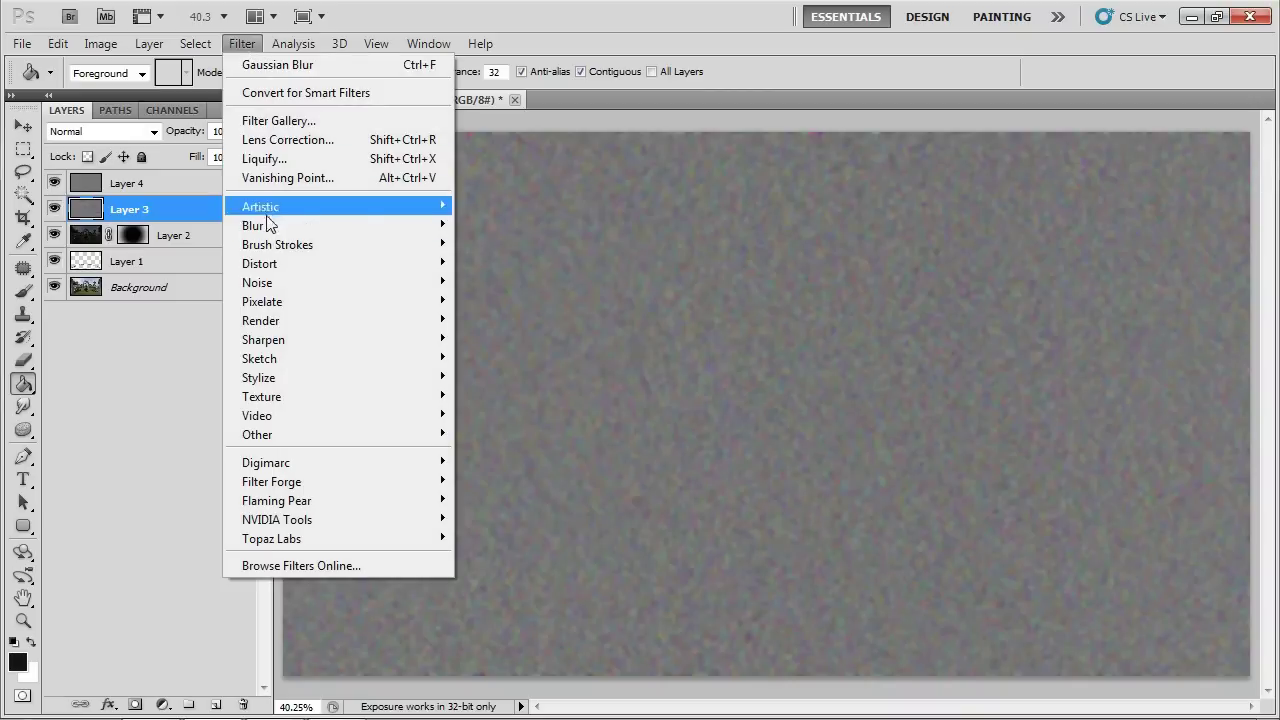
mouse_move(268, 218)
click(164, 302)
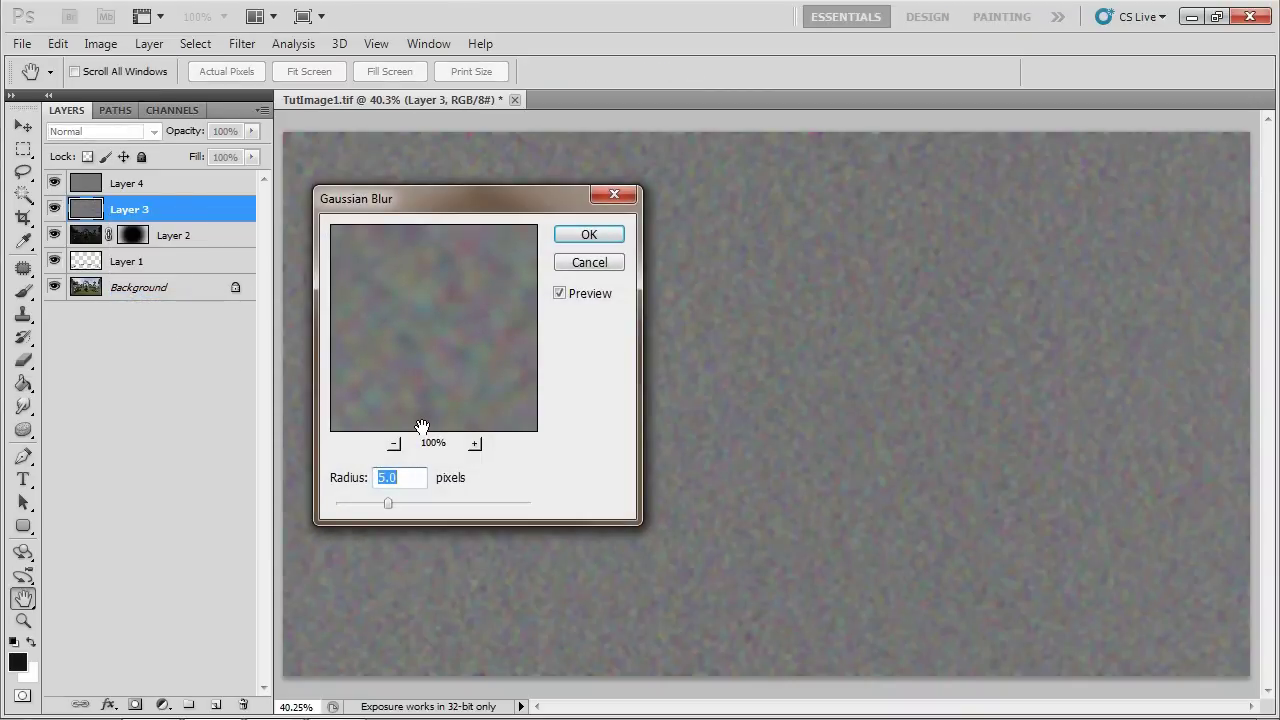
text(1)
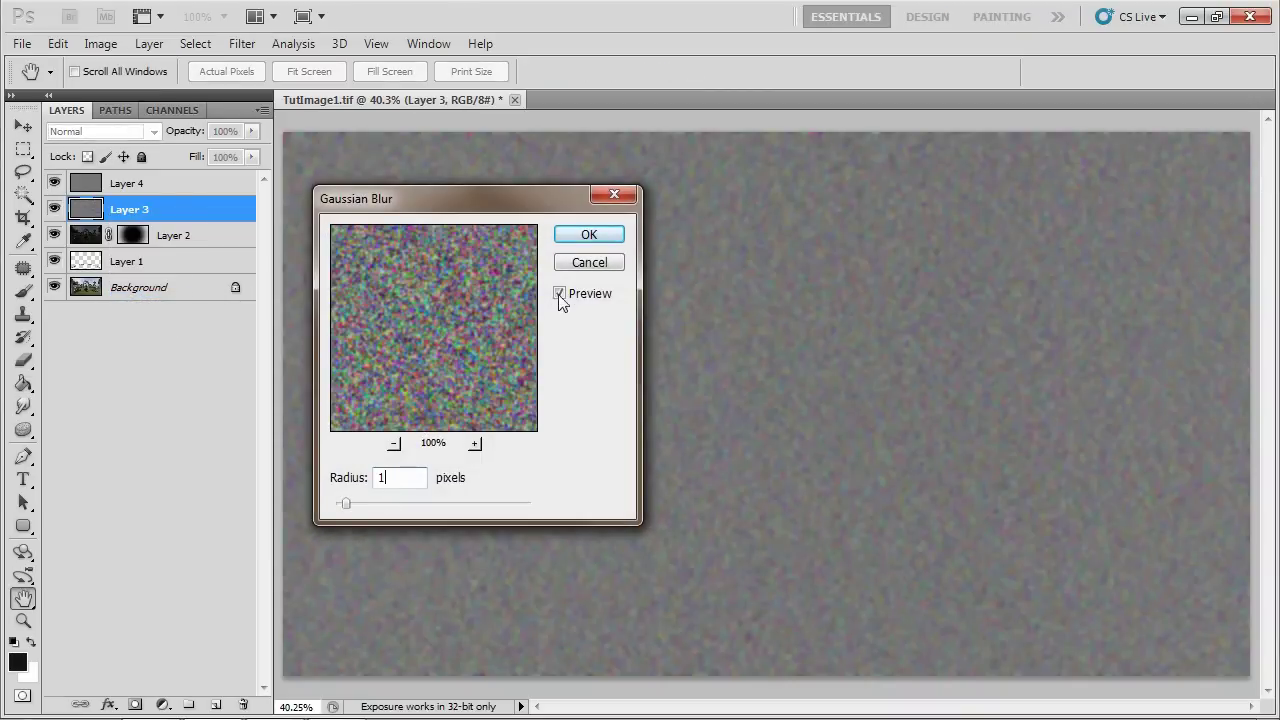
click(586, 238)
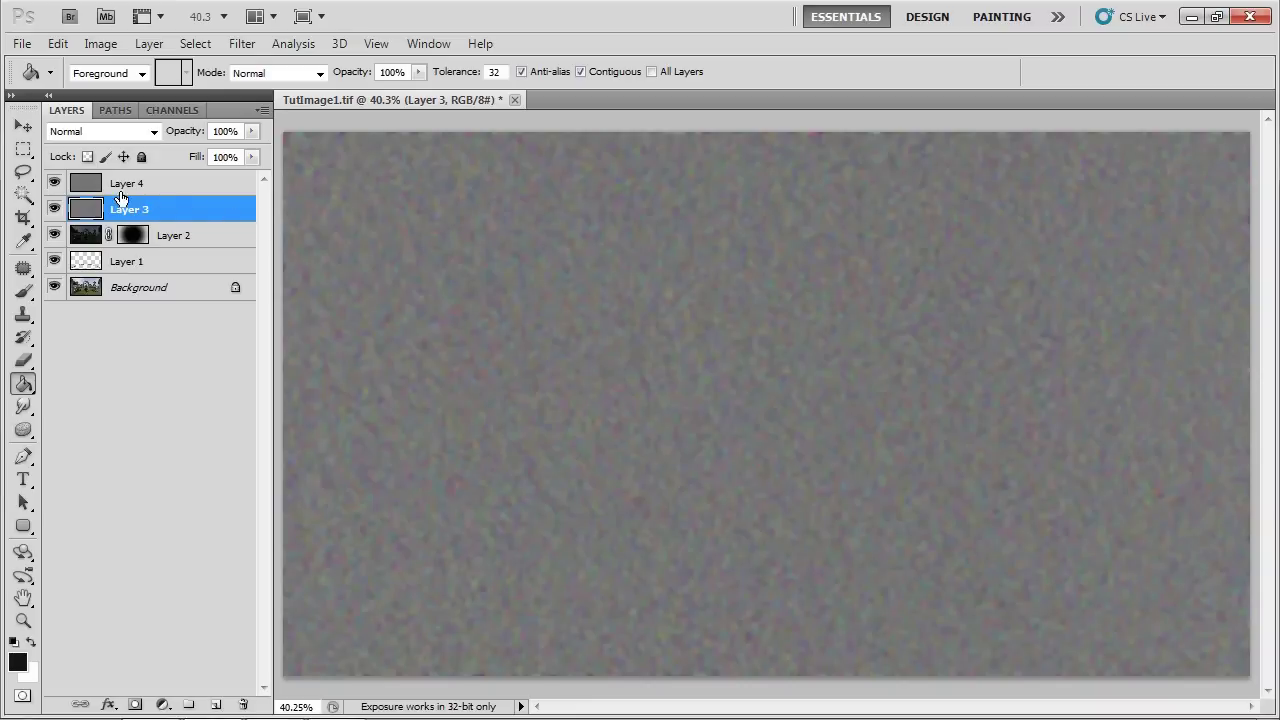
Set the blending mode of both noise layers, Layer 3 and Layer 4, to Screen.
click(130, 132)
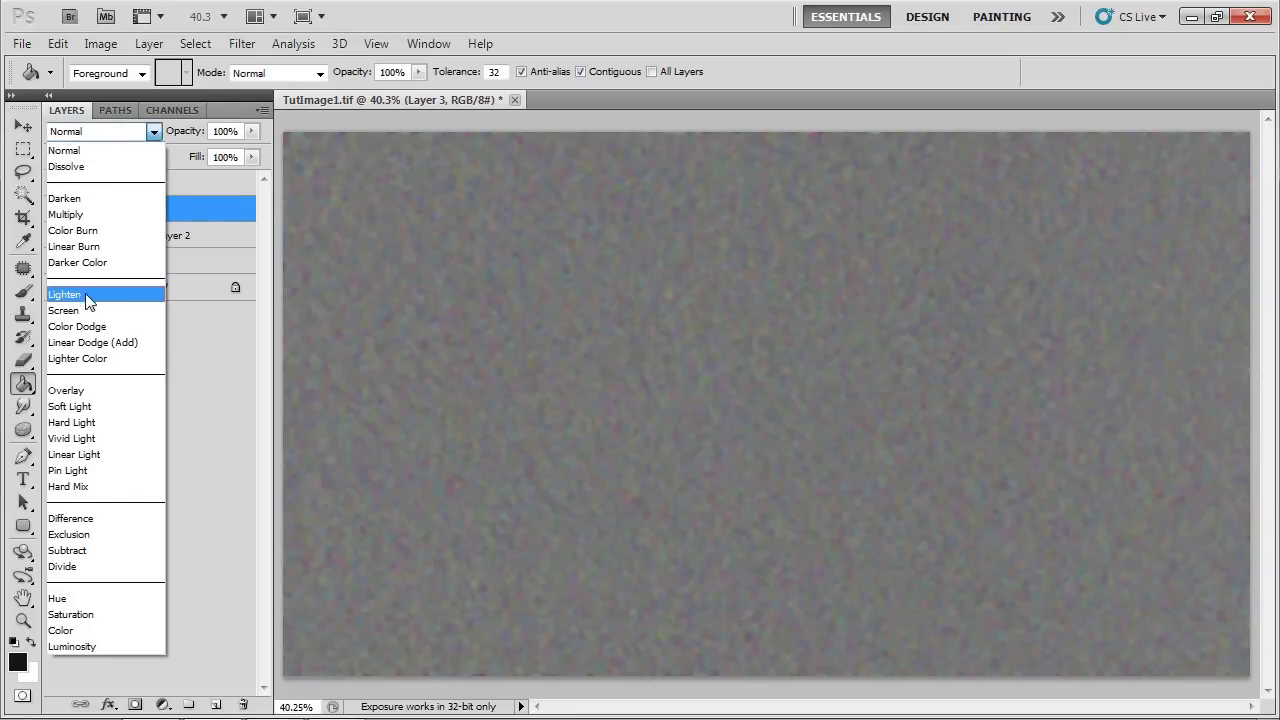
click(85, 306)
click(88, 190)
click(130, 131)
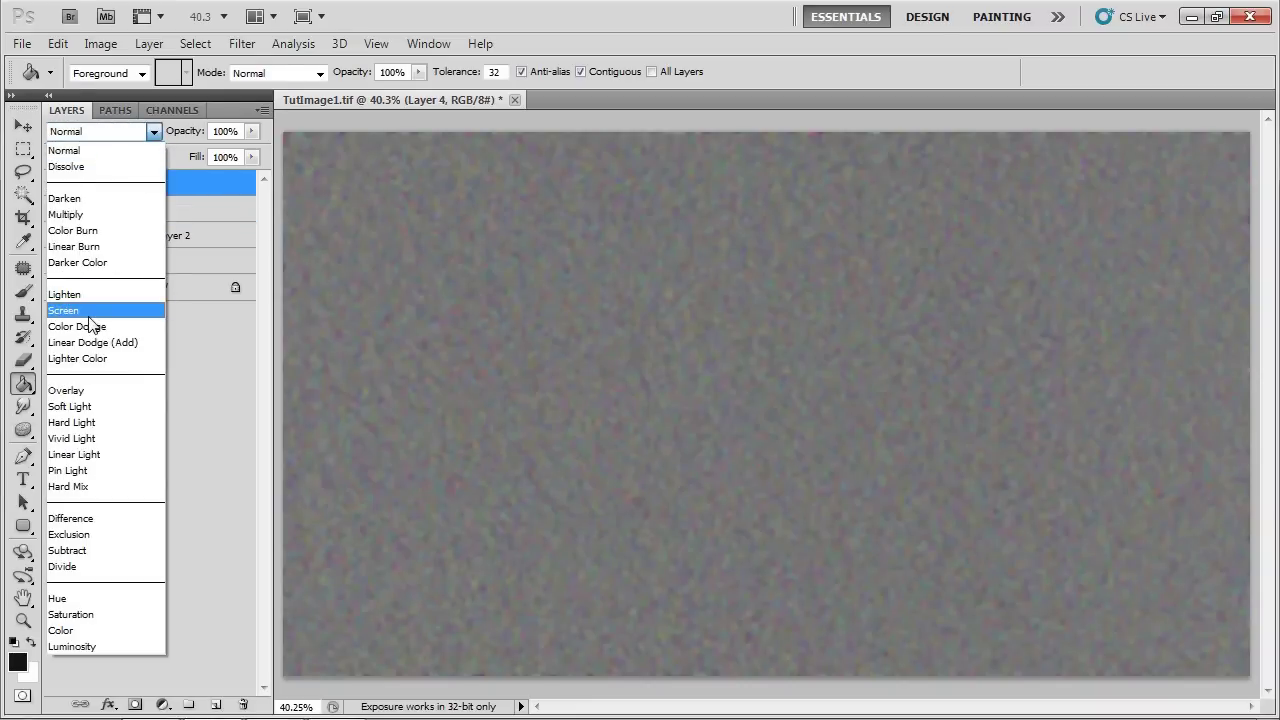
click(87, 312)
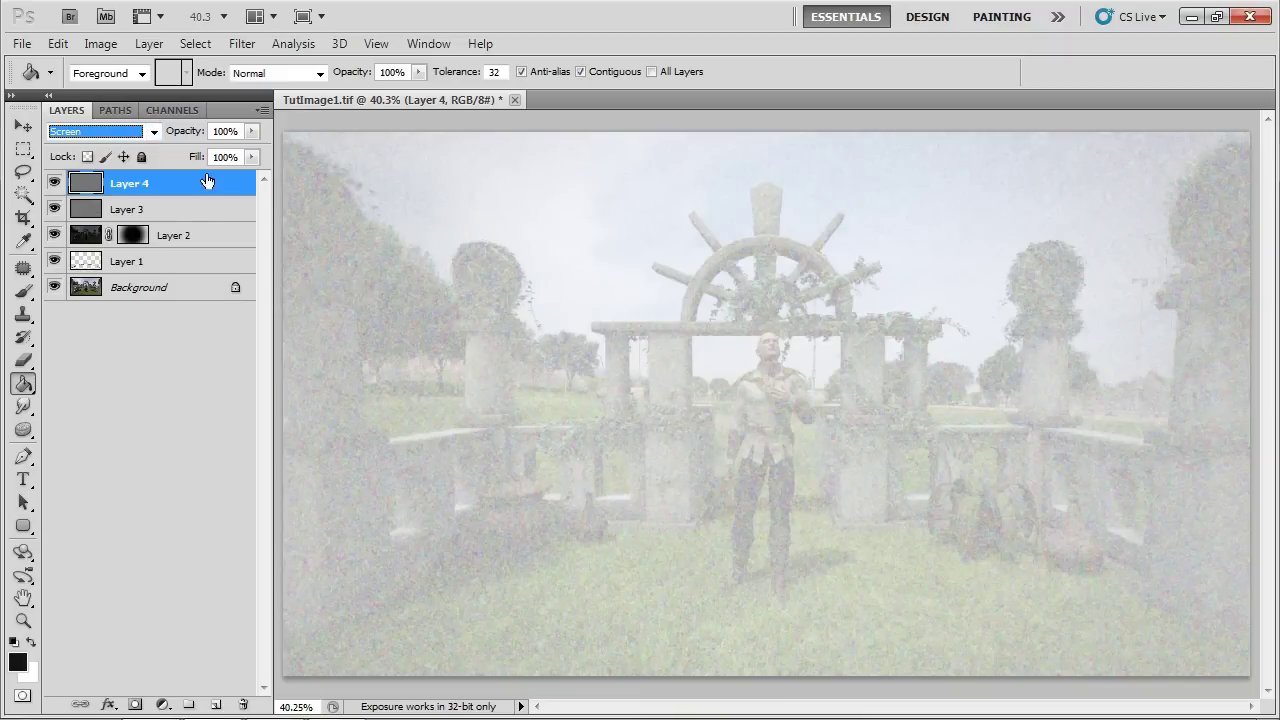
Reduce the opacity of both Layer 3 and Layer 4 to 5%.
click(211, 215)
click(180, 130)
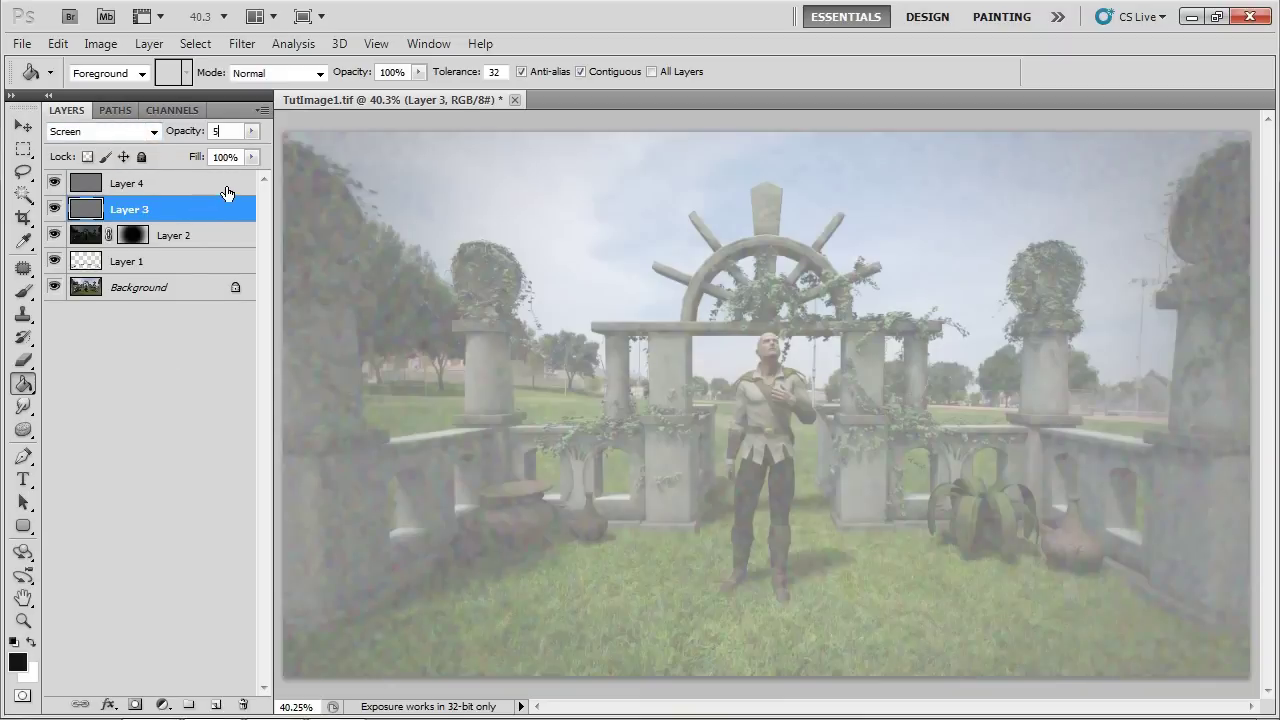
click(224, 186)
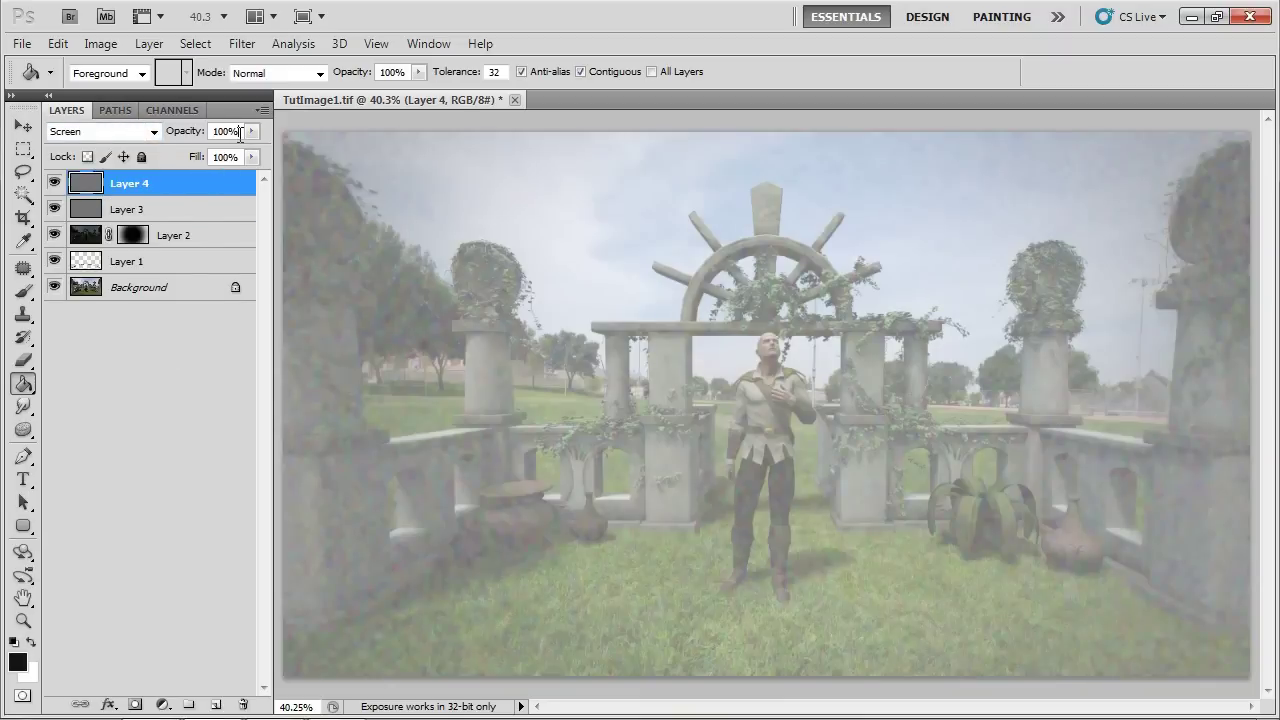
double_click(239, 132)
text(5)
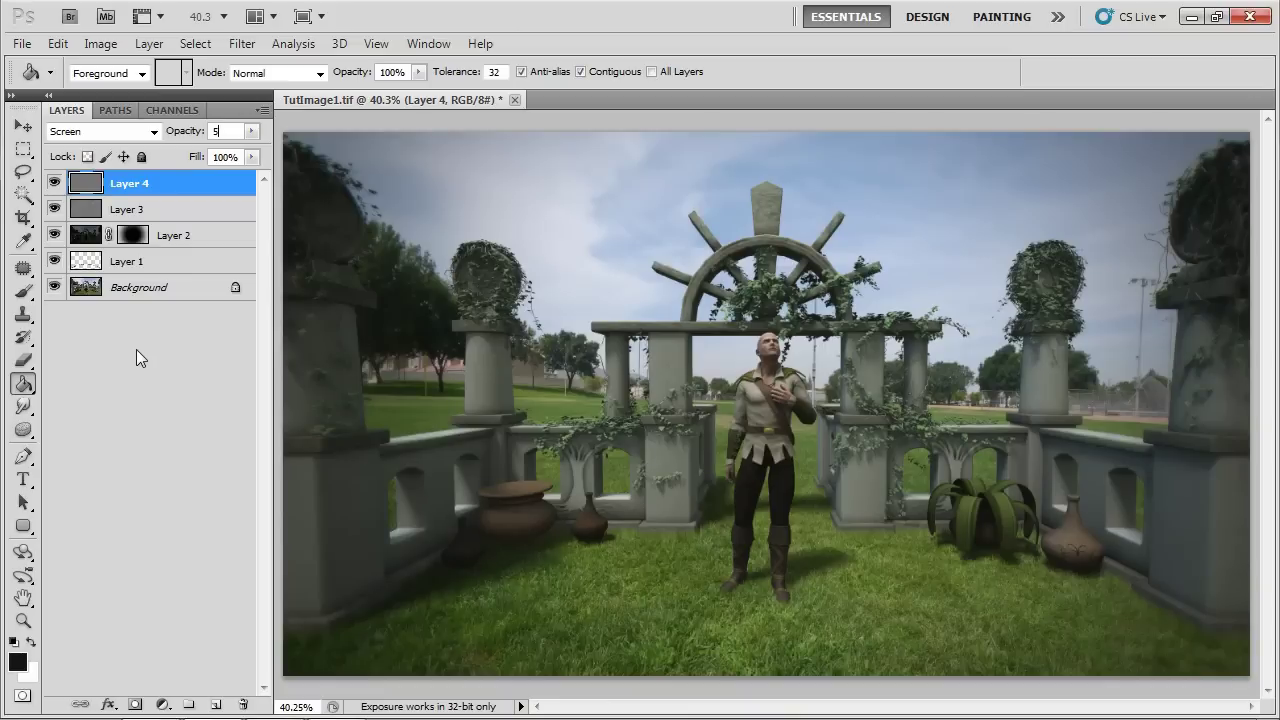
Examine the noise overlay around the figure at actual pixel size, and return to the full image with Layer 4 selected.
click(196, 214)
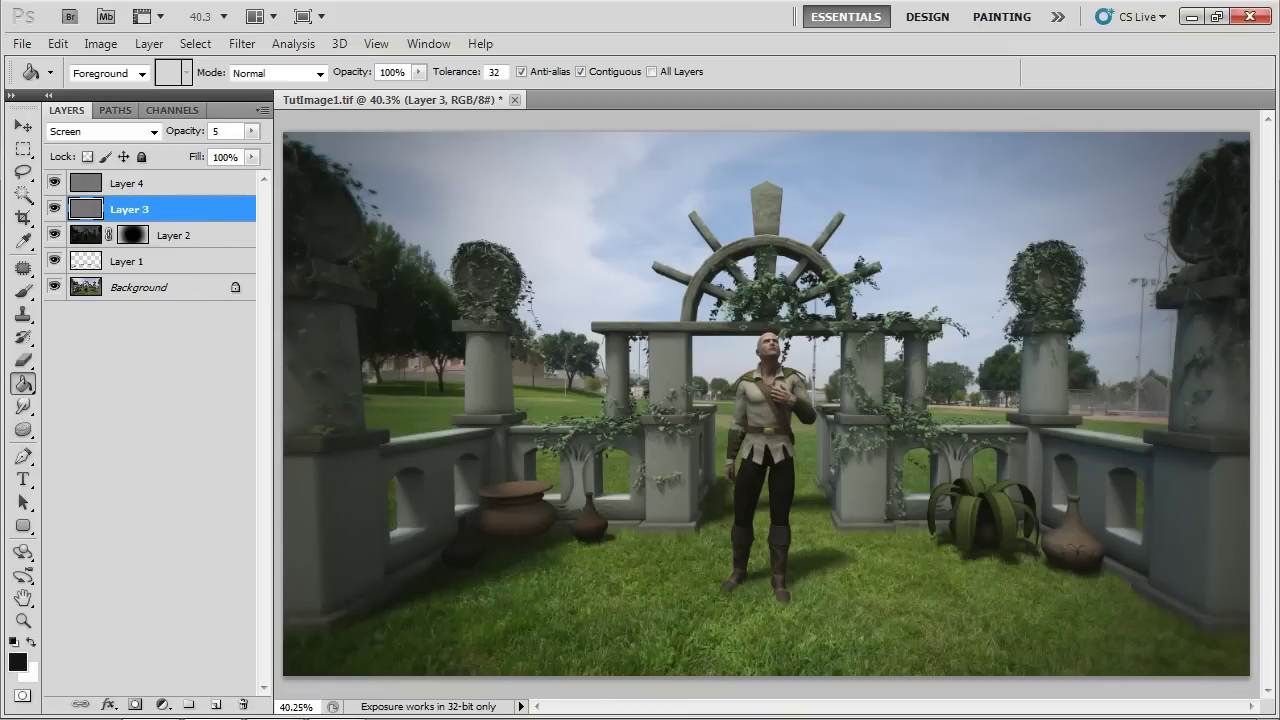
click(30, 614)
click(485, 73)
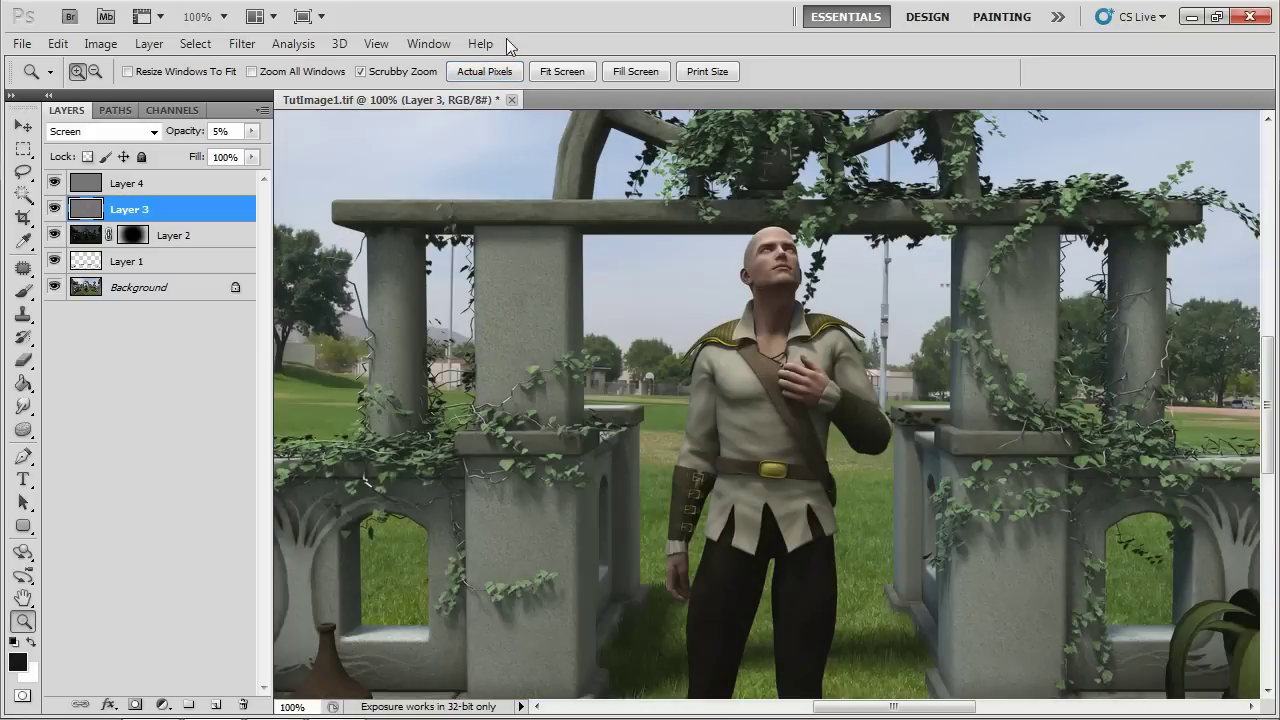
click(561, 72)
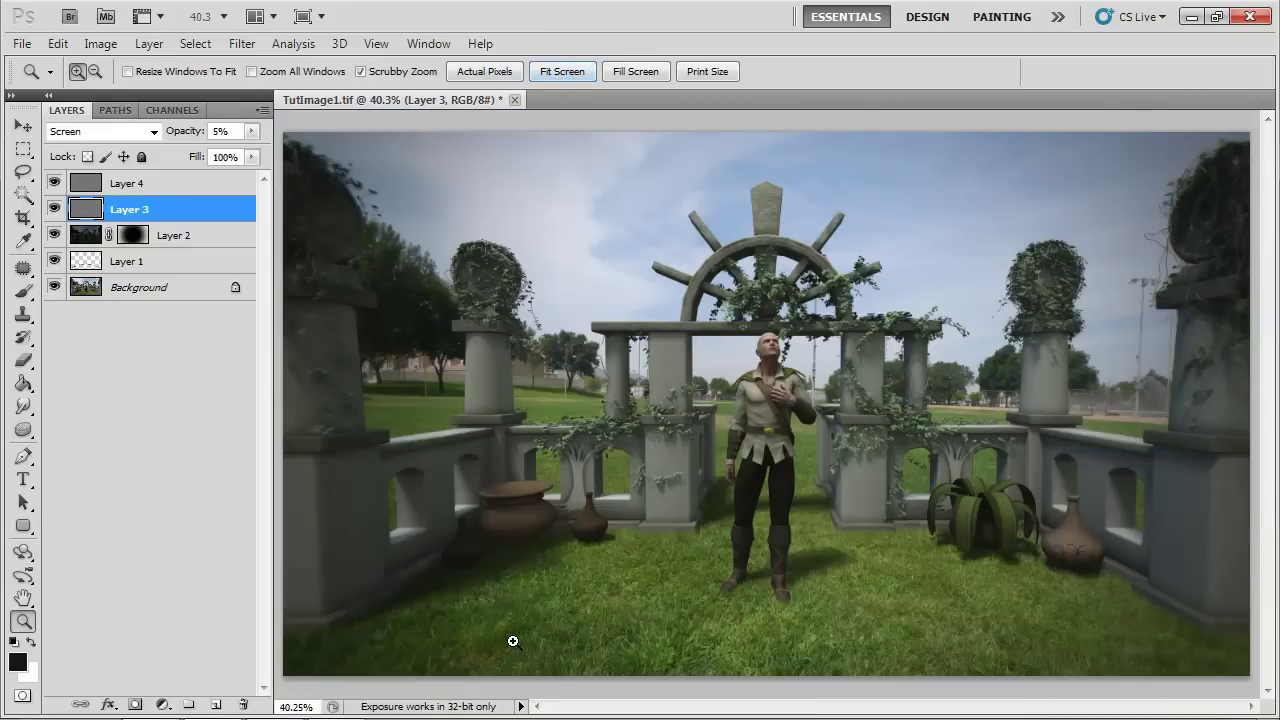
click(89, 185)
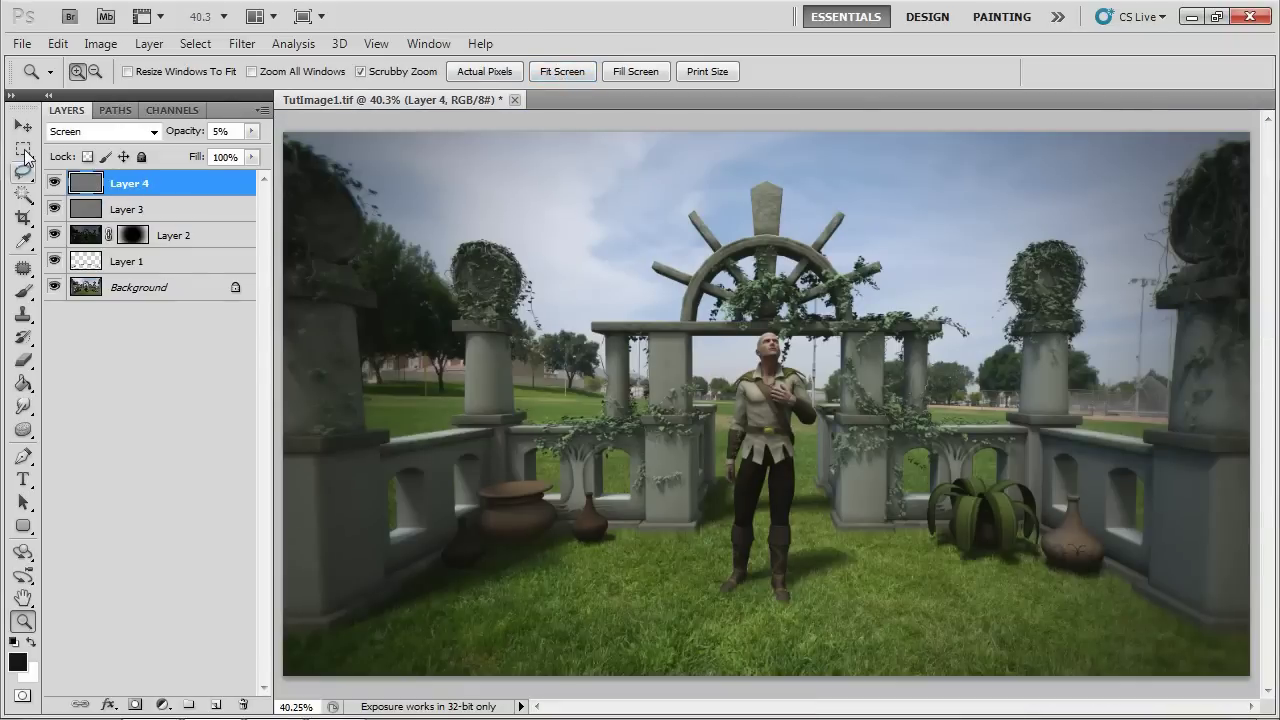
Paste a merged copy of the whole image as a new top layer and set its blending mode to Linear Burn.
click(23, 149)
key(ctrl+a)
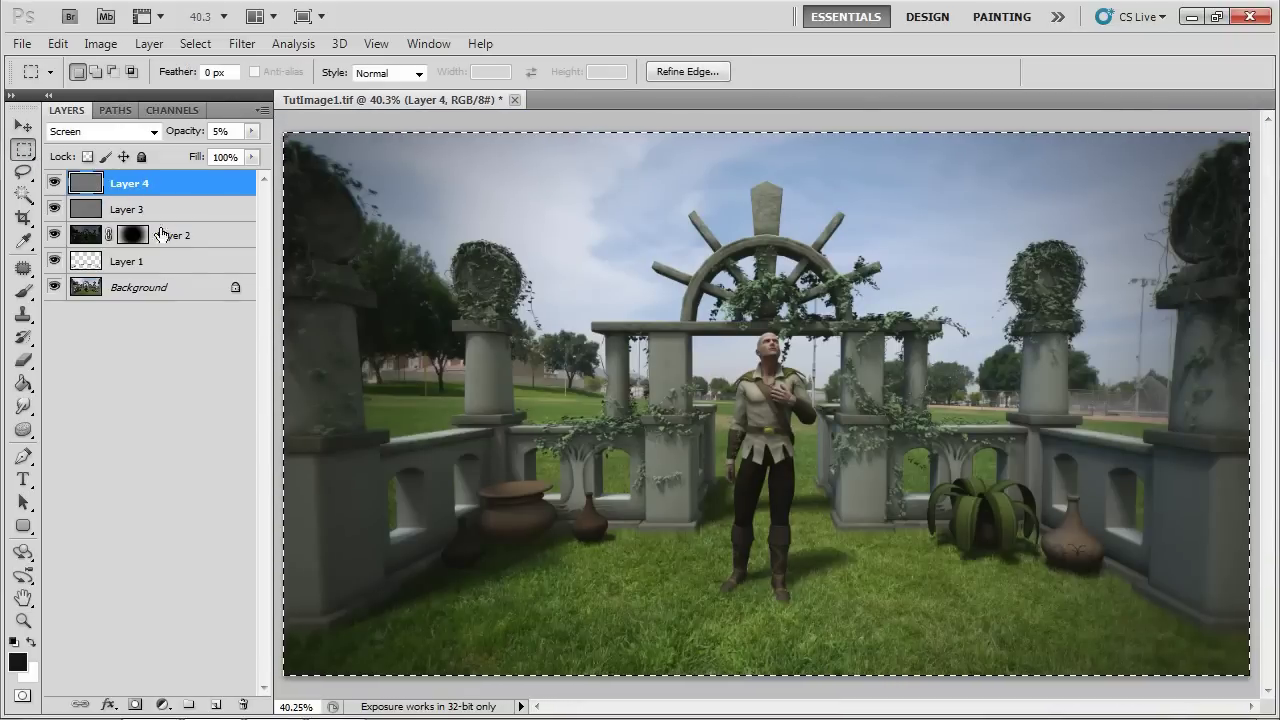
key(ctrl+shift+c)
key(ctrl+v)
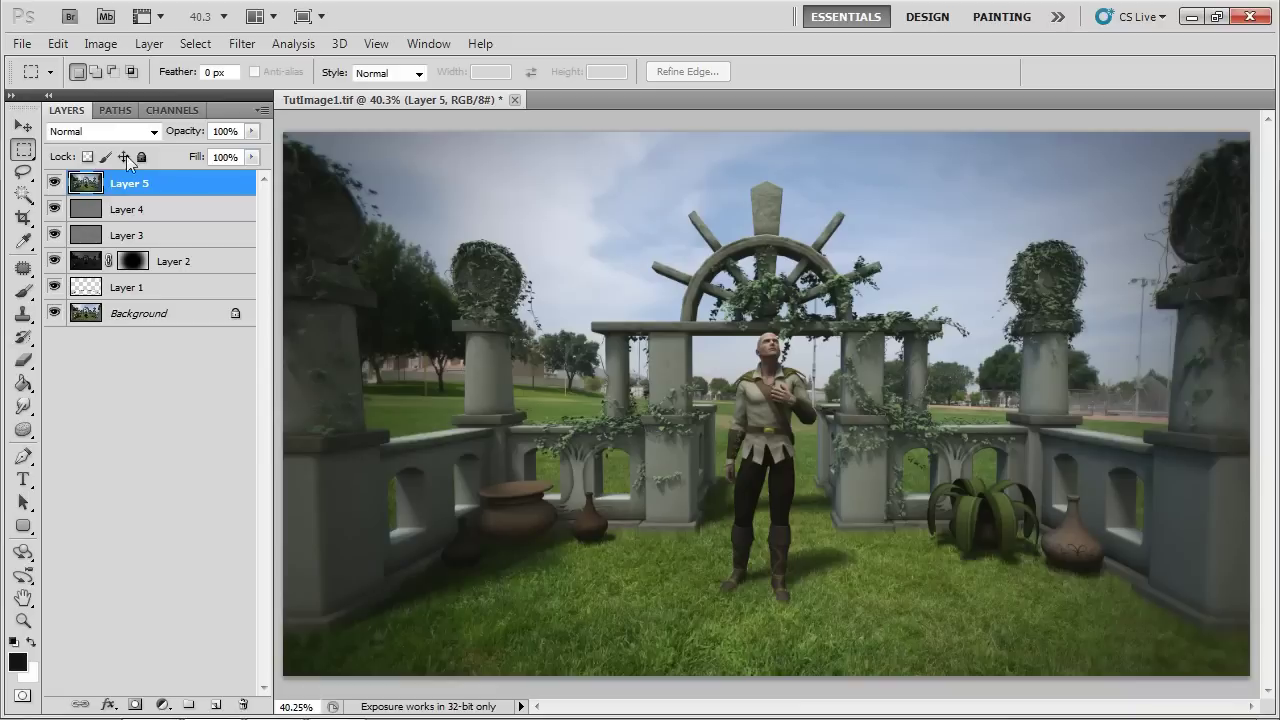
click(138, 133)
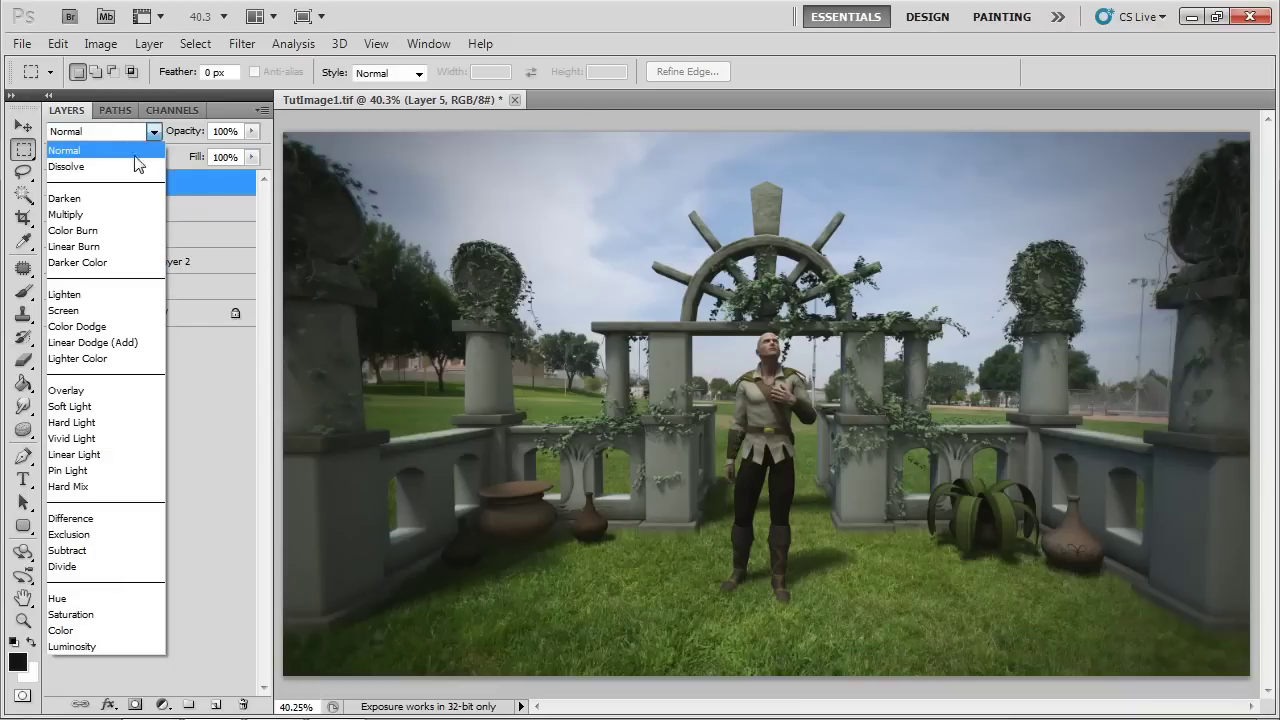
click(103, 247)
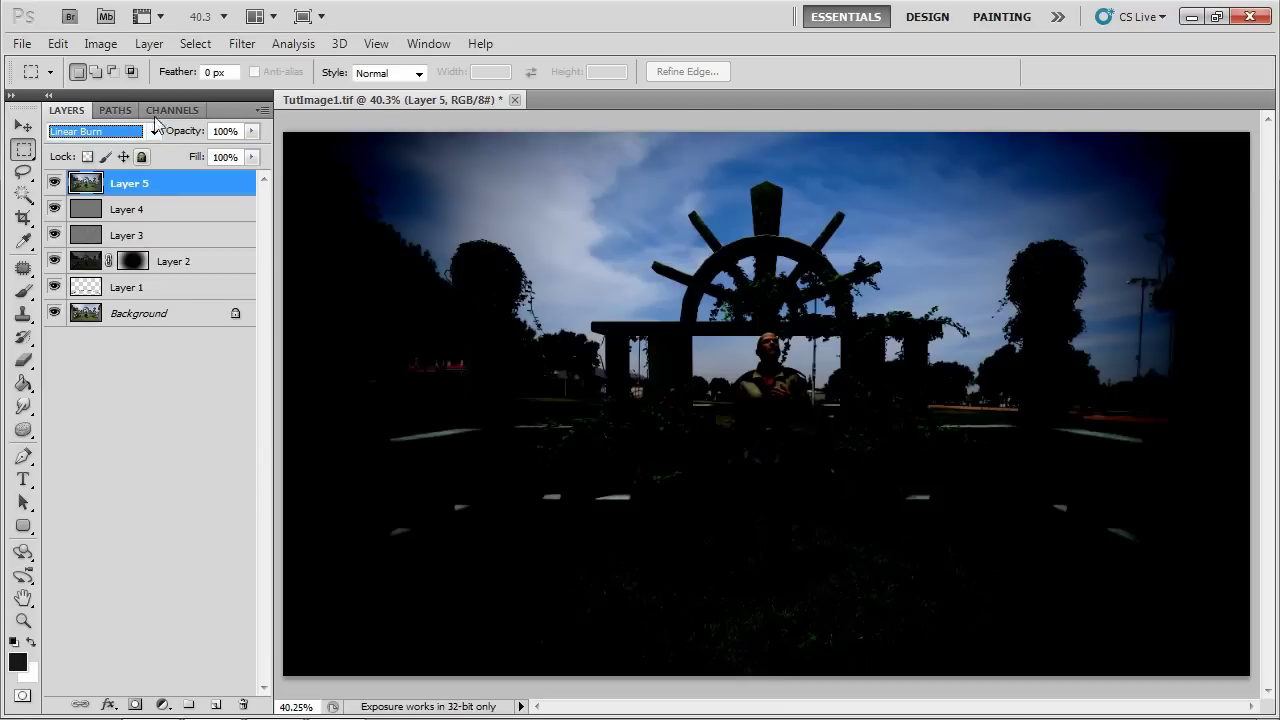
Apply Levels to Layer 5 with the white input at 201 and the midtone value at 0.53.
click(100, 43)
mouse_move(135, 92)
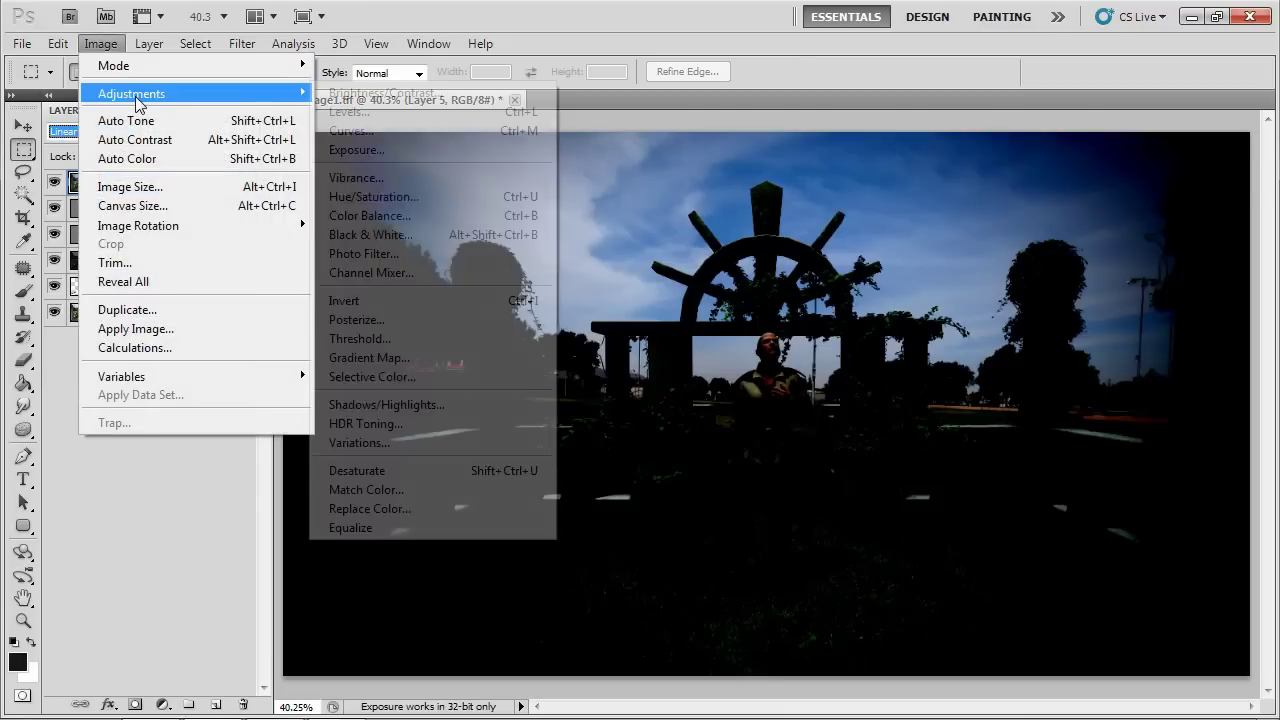
click(350, 114)
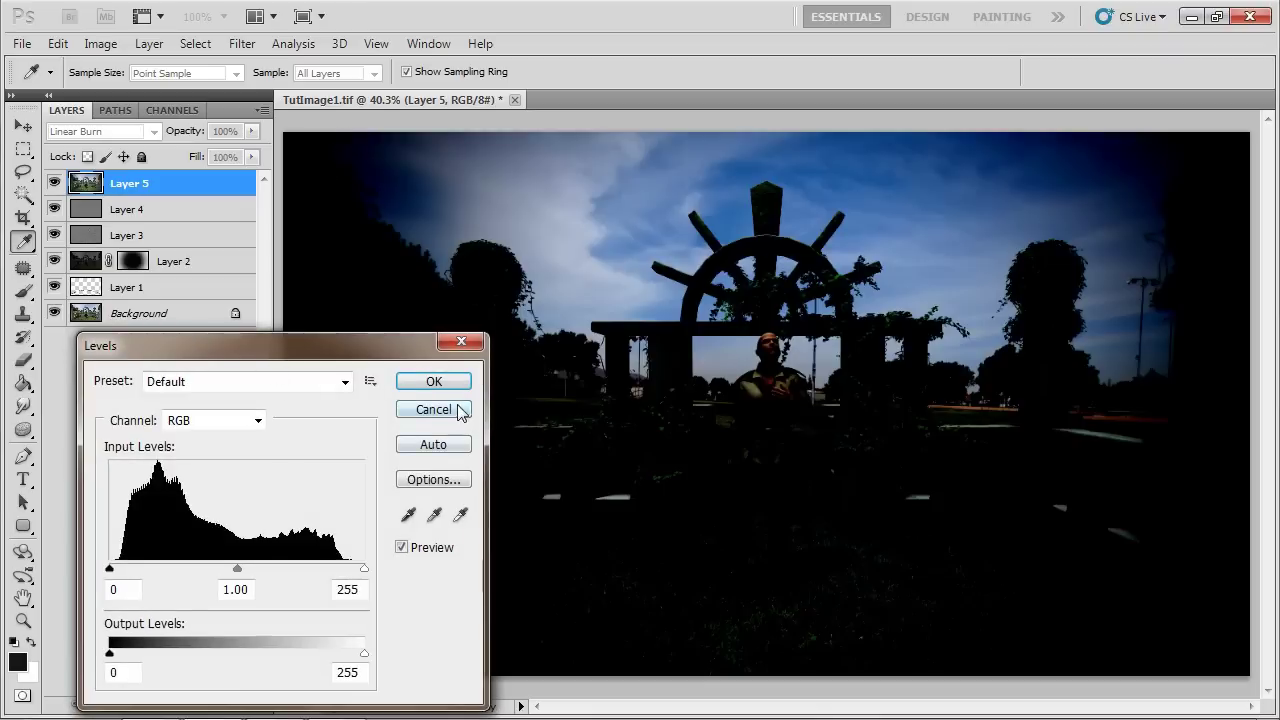
drag(364, 570, 312, 591)
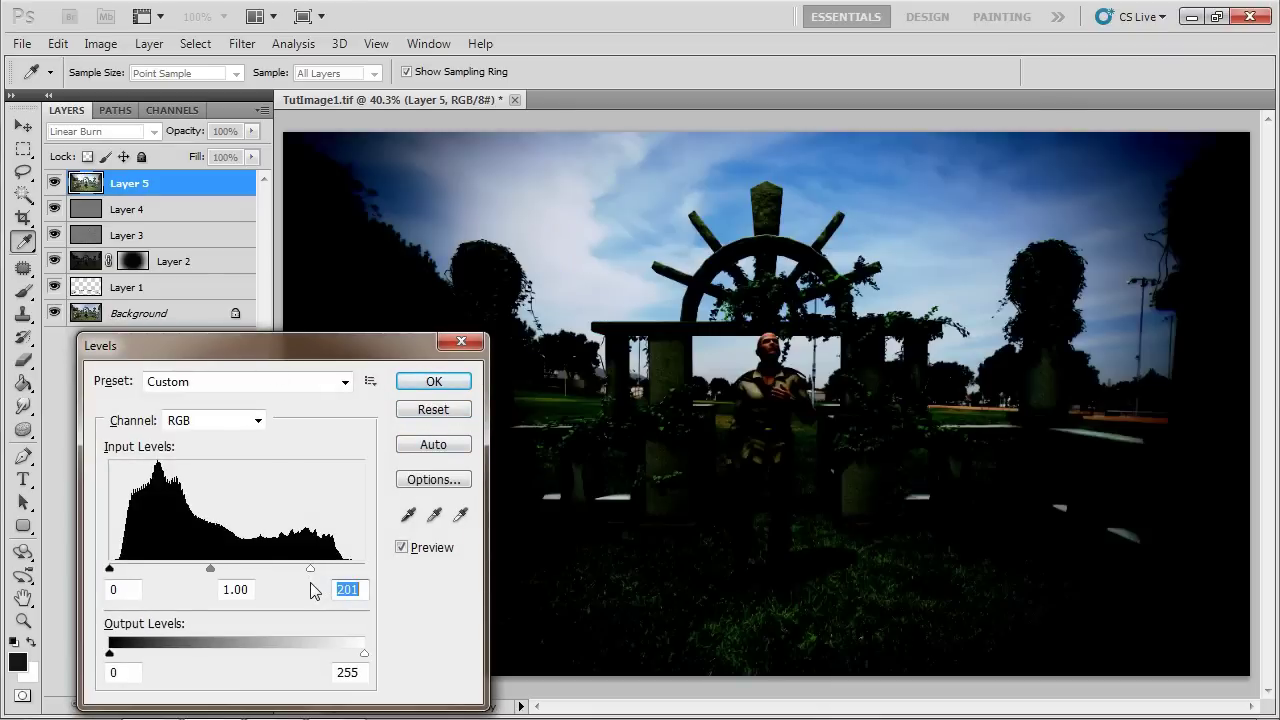
drag(207, 562, 249, 564)
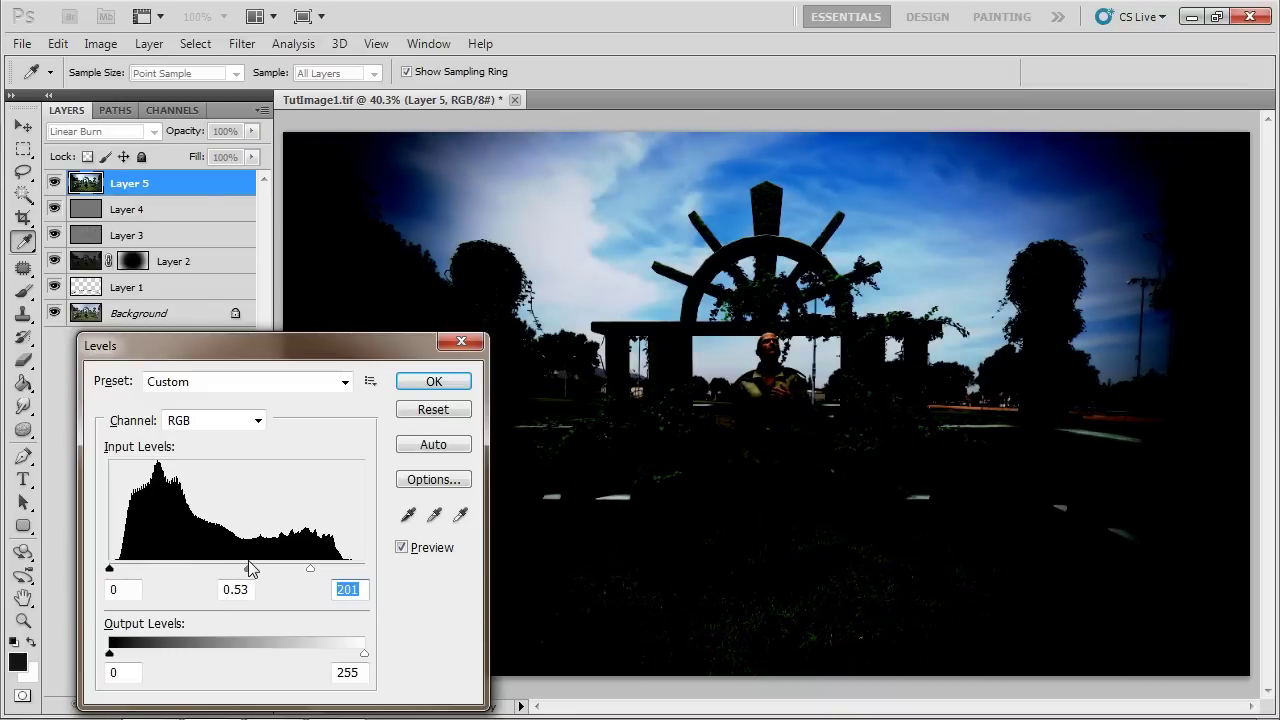
click(431, 383)
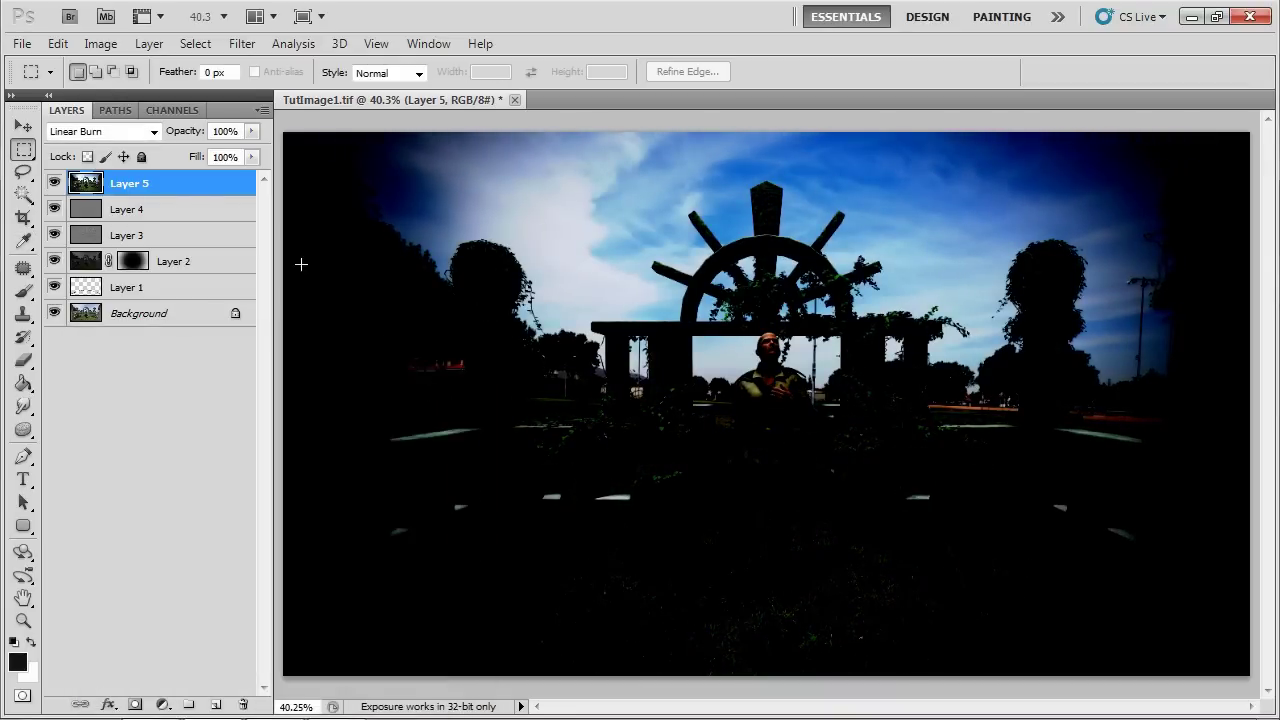
Desaturate the Linear Burn copy on Layer 5.
click(102, 45)
mouse_move(140, 93)
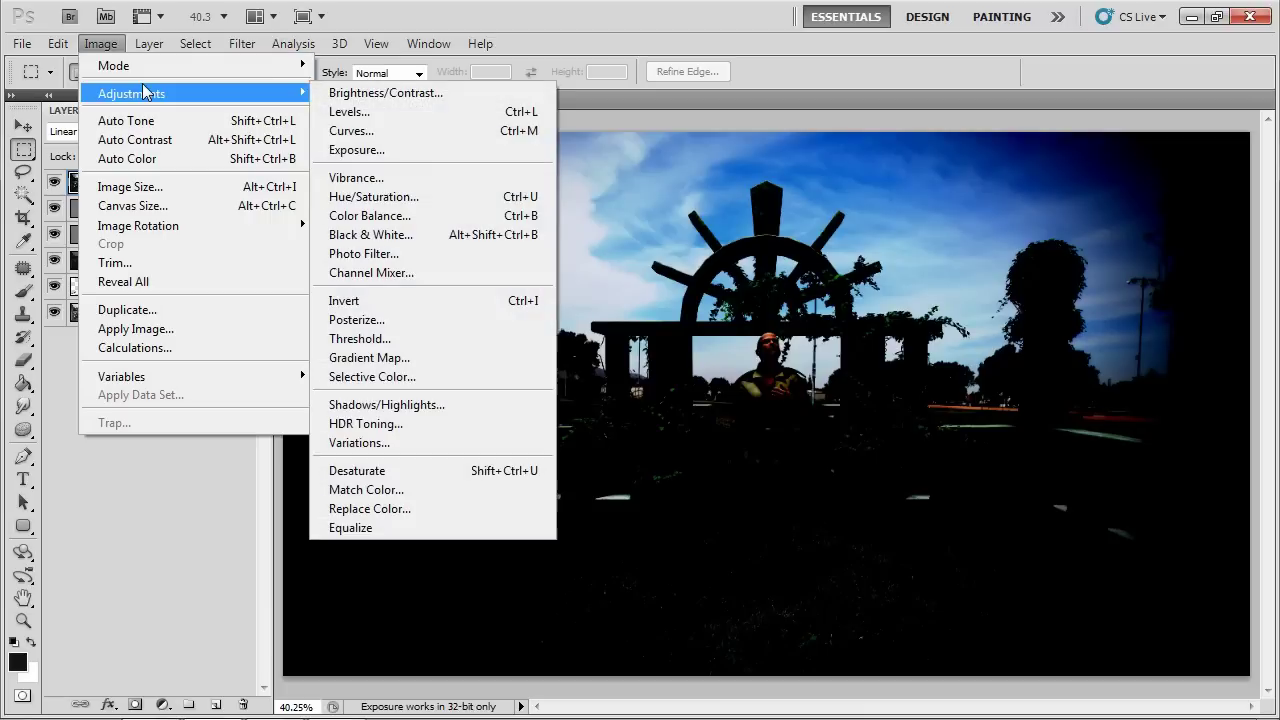
click(372, 472)
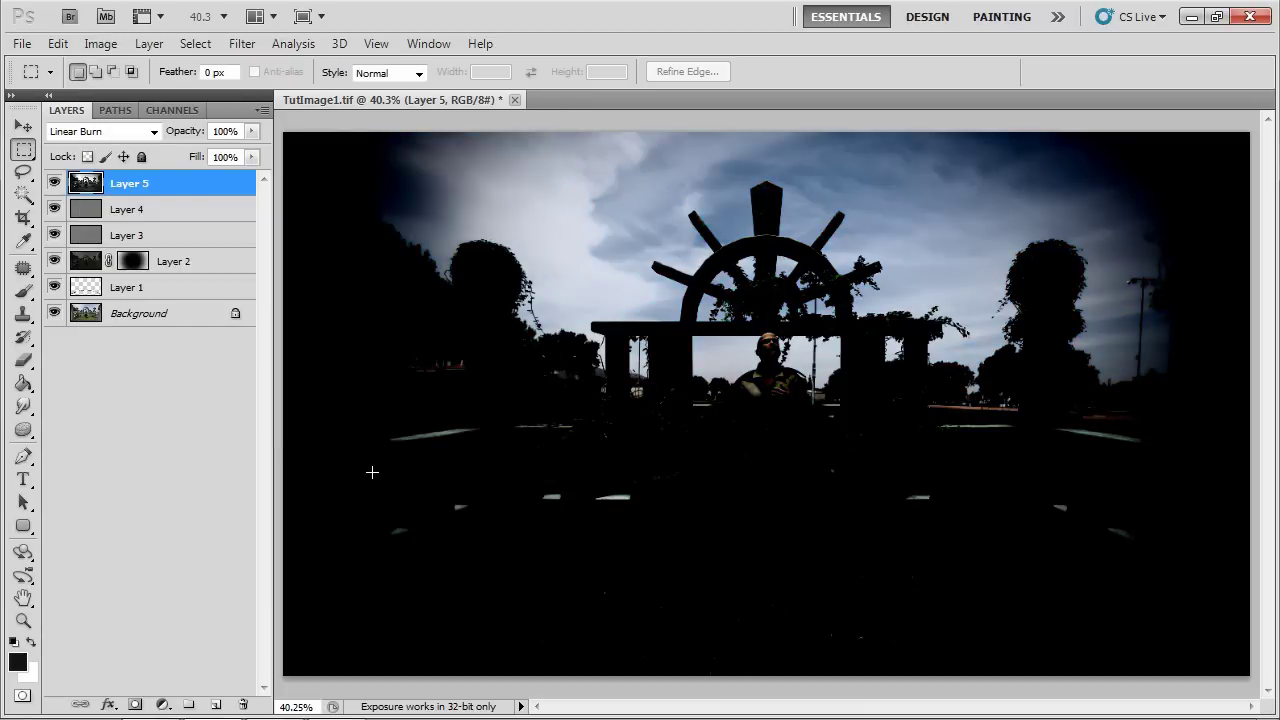
Paste a merged copy of the whole darkened image as a new layer above Layer 5.
key(ctrl+a)
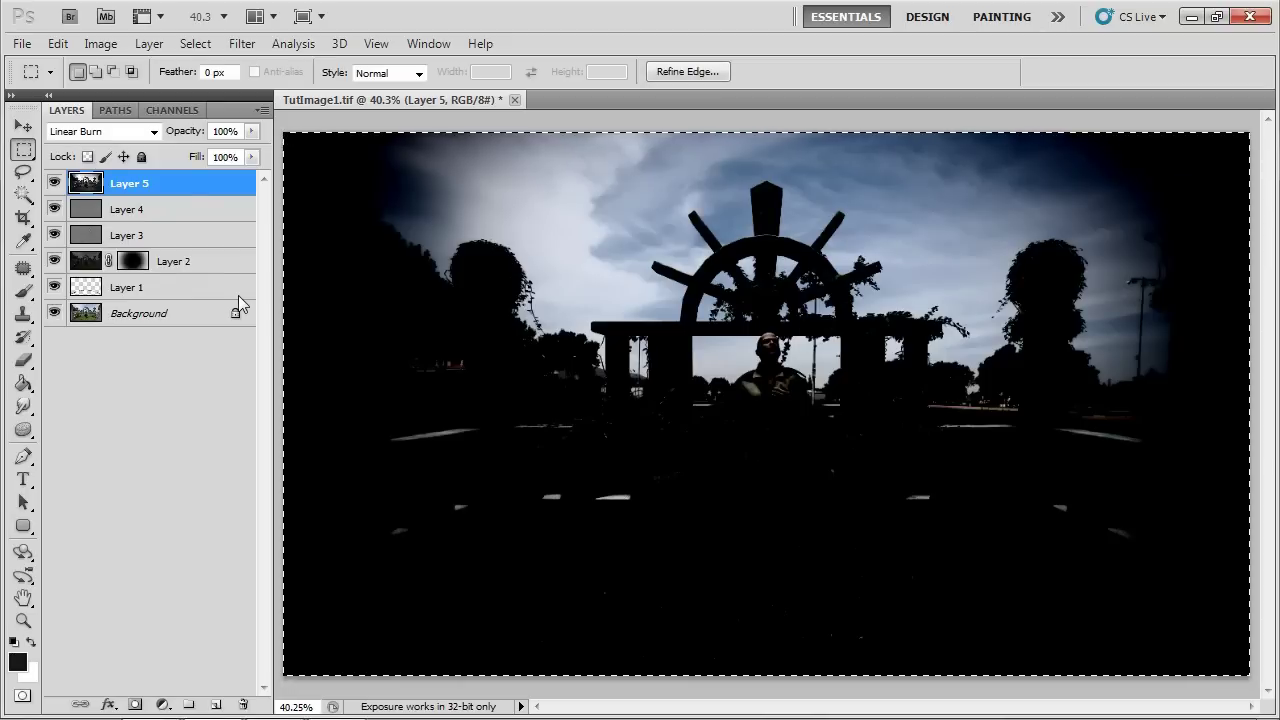
key(ctrl+shift+c)
key(ctrl+v)
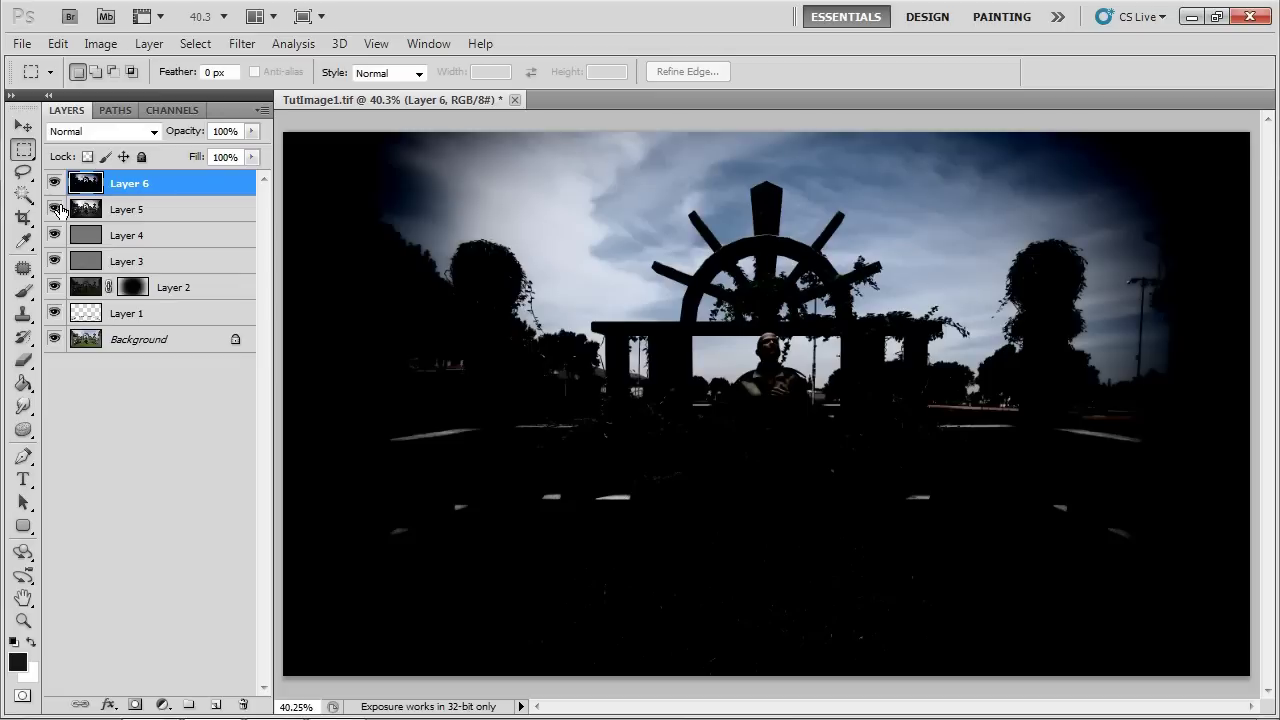
With Layer 5 hidden, set Layer 6 to Screen blending and duplicate it twice.
click(121, 133)
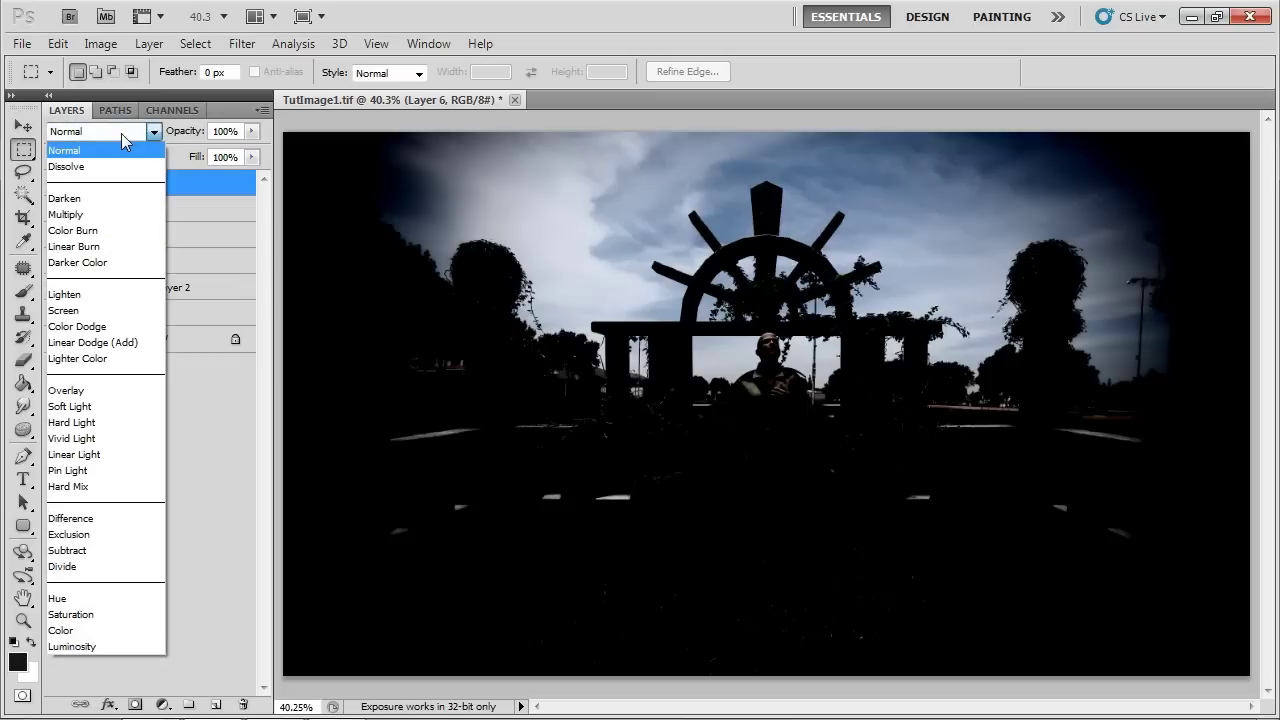
click(68, 310)
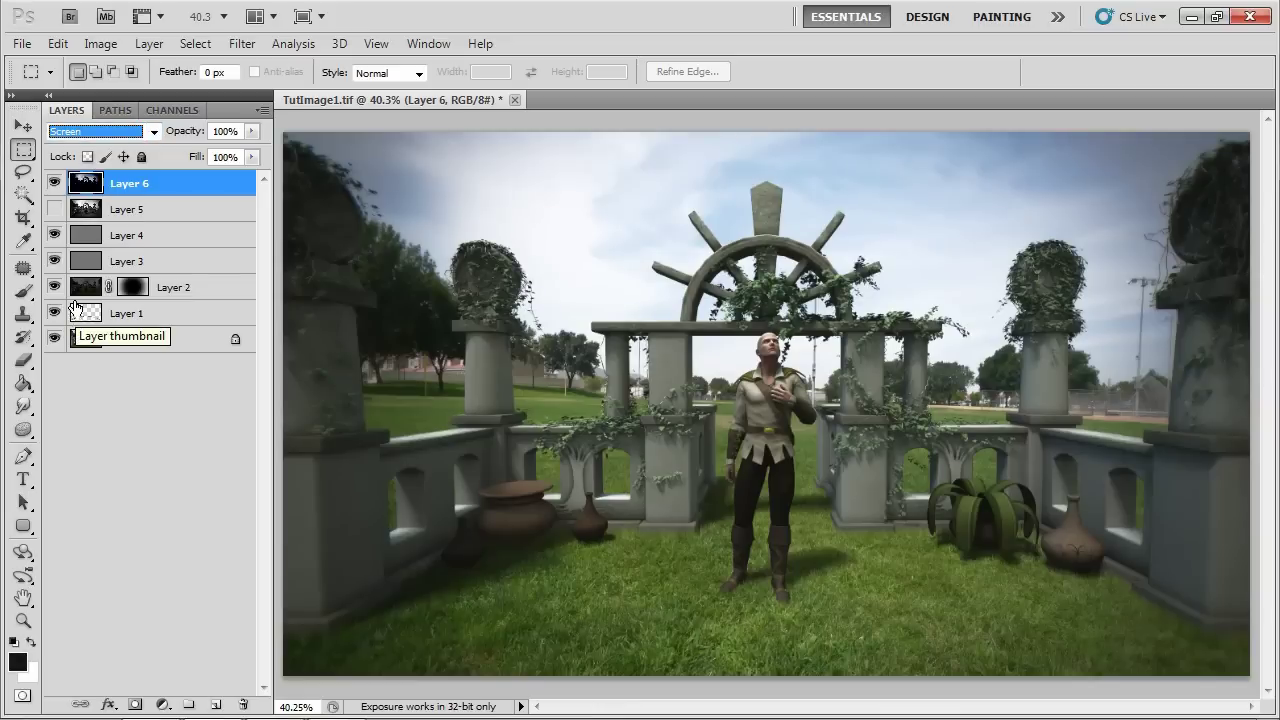
drag(92, 183, 216, 706)
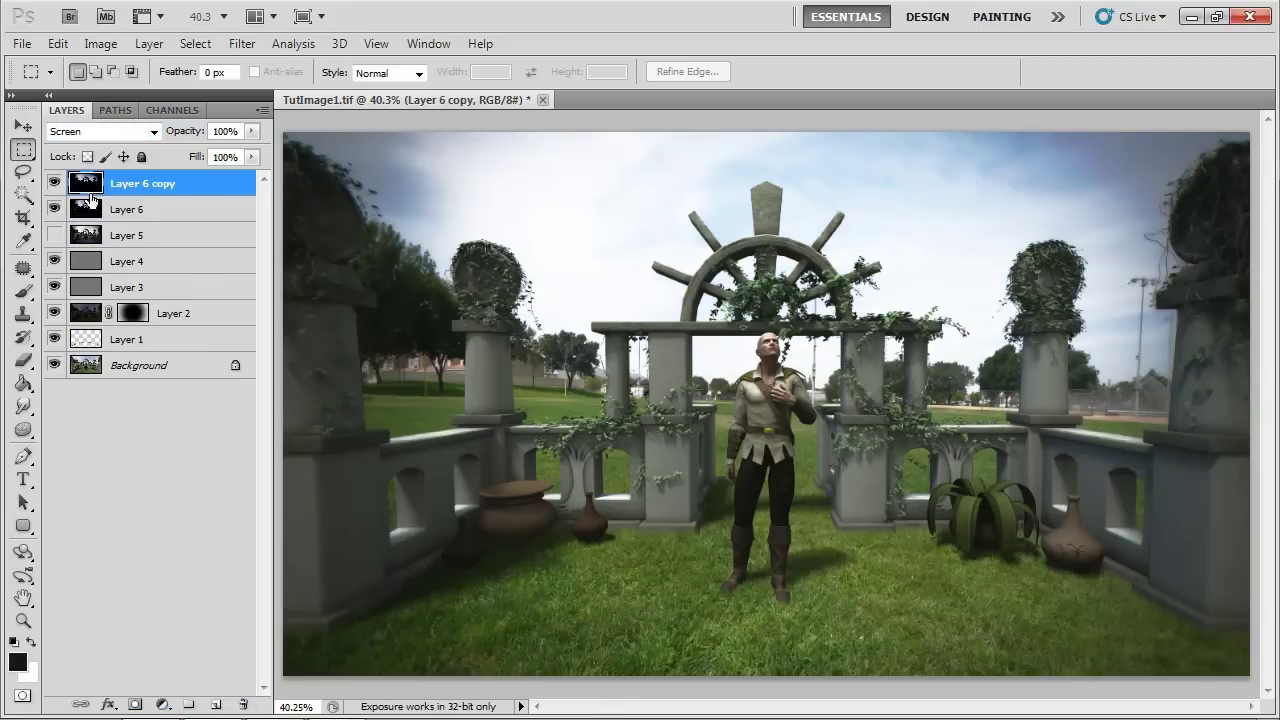
drag(88, 183, 215, 706)
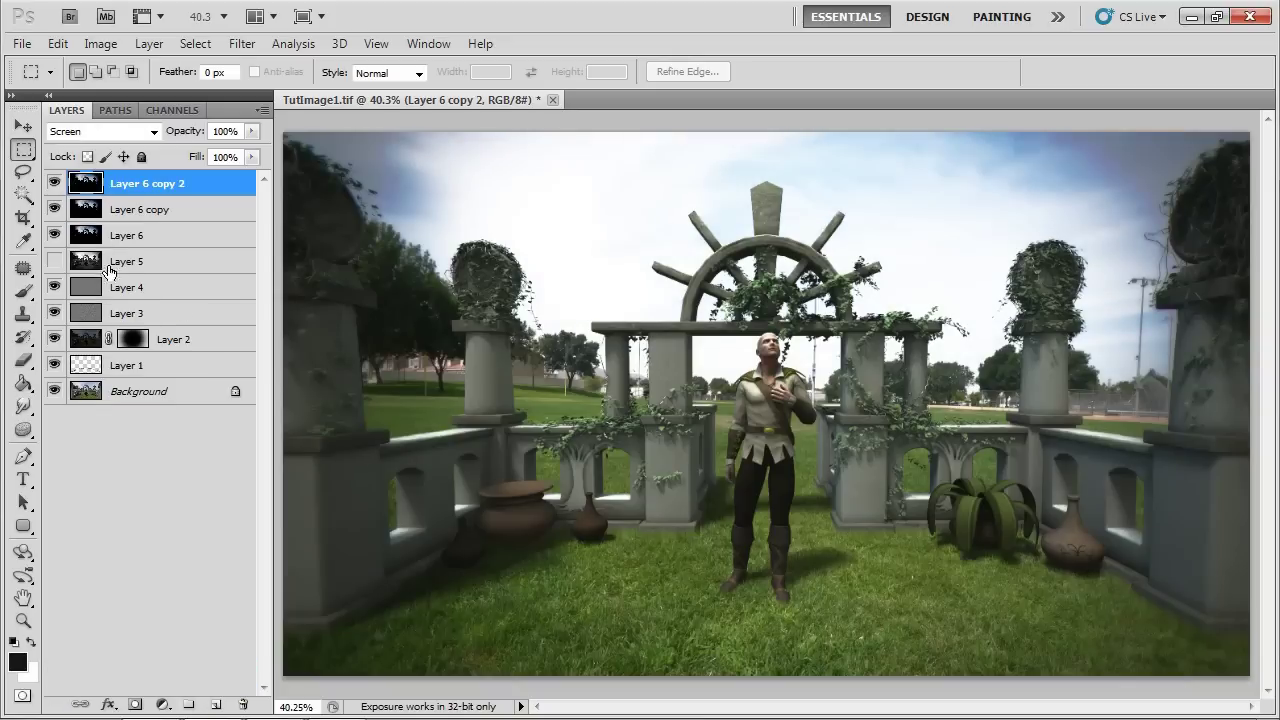
Apply a Gaussian Blur with a radius of 5 pixels to Layer 6.
click(82, 230)
click(232, 45)
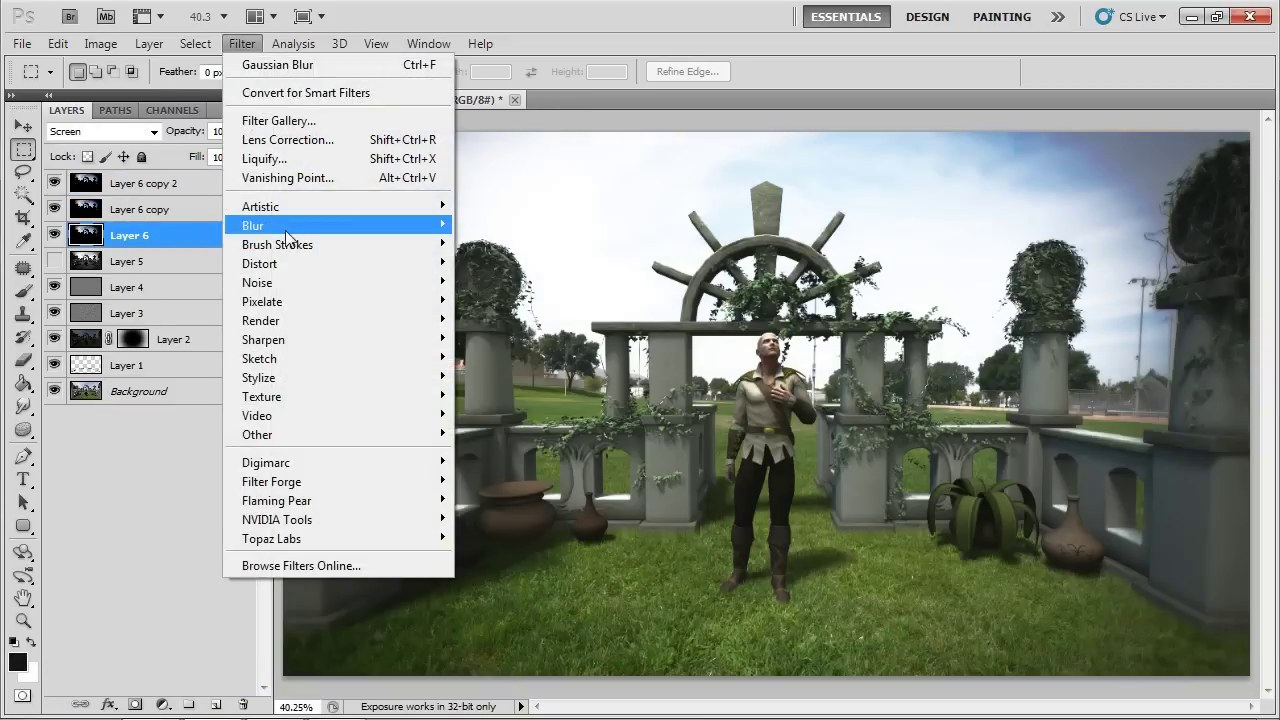
mouse_move(260, 226)
click(175, 300)
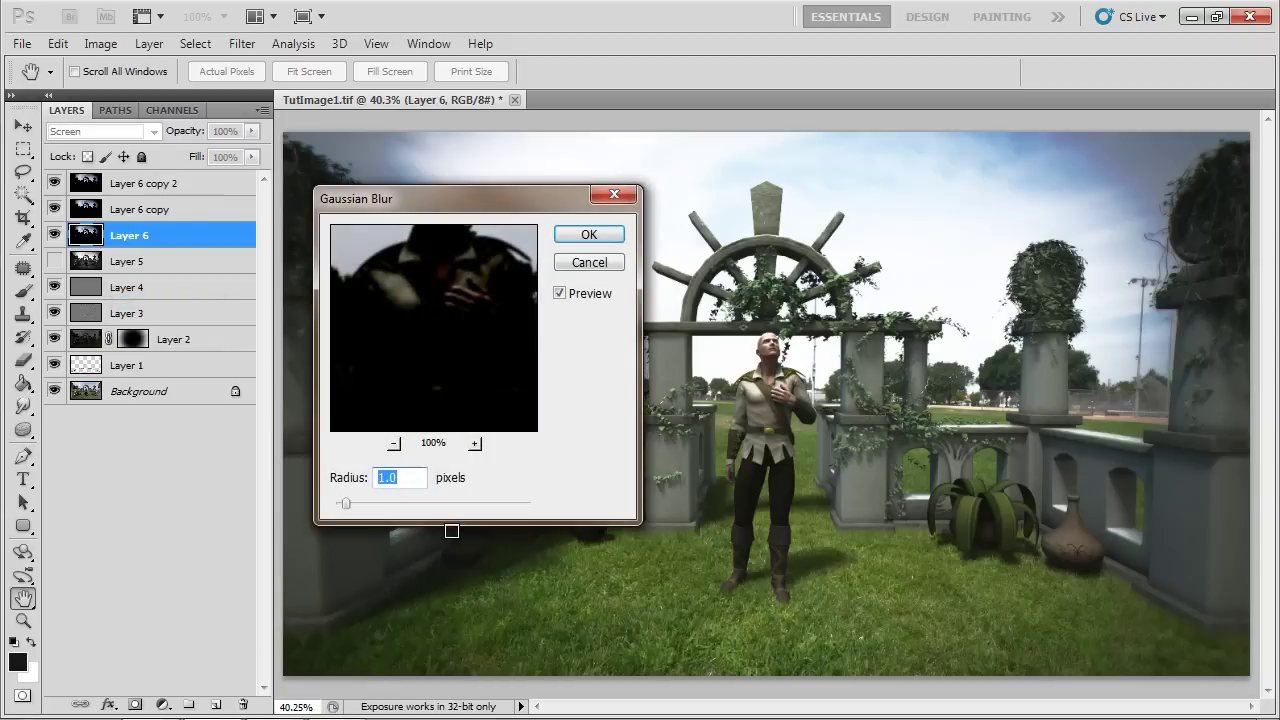
text(5)
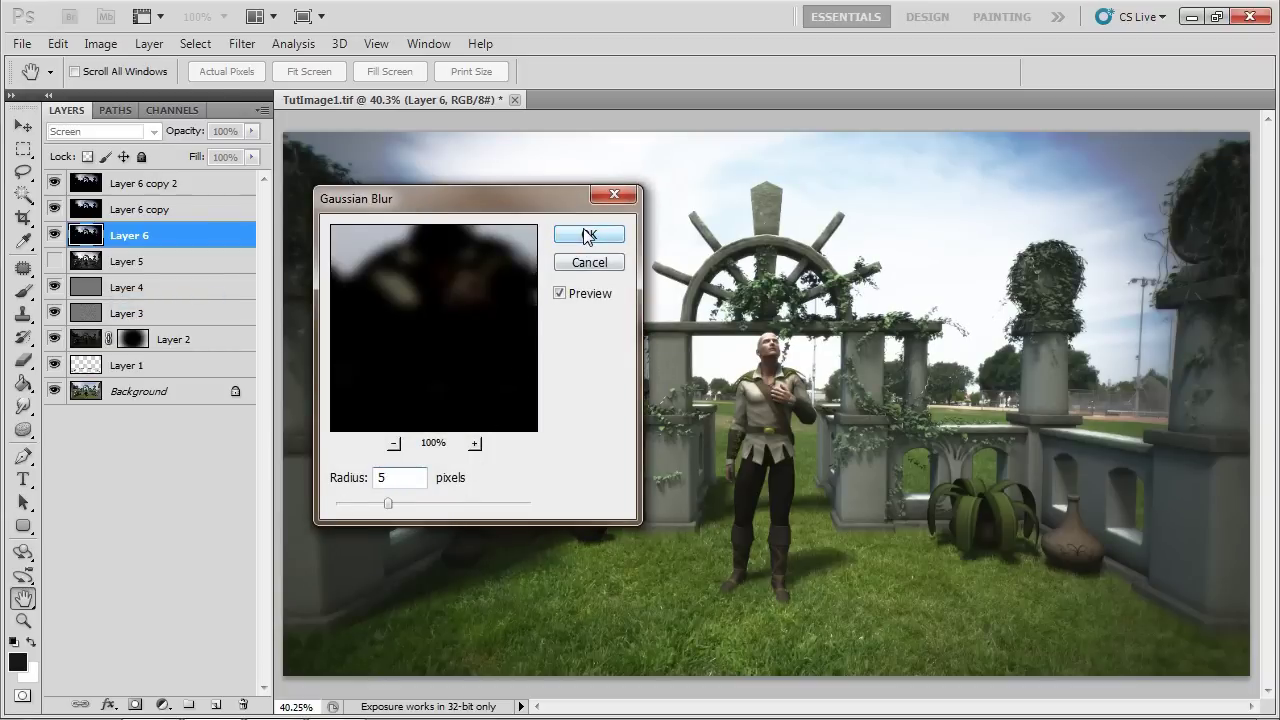
click(588, 234)
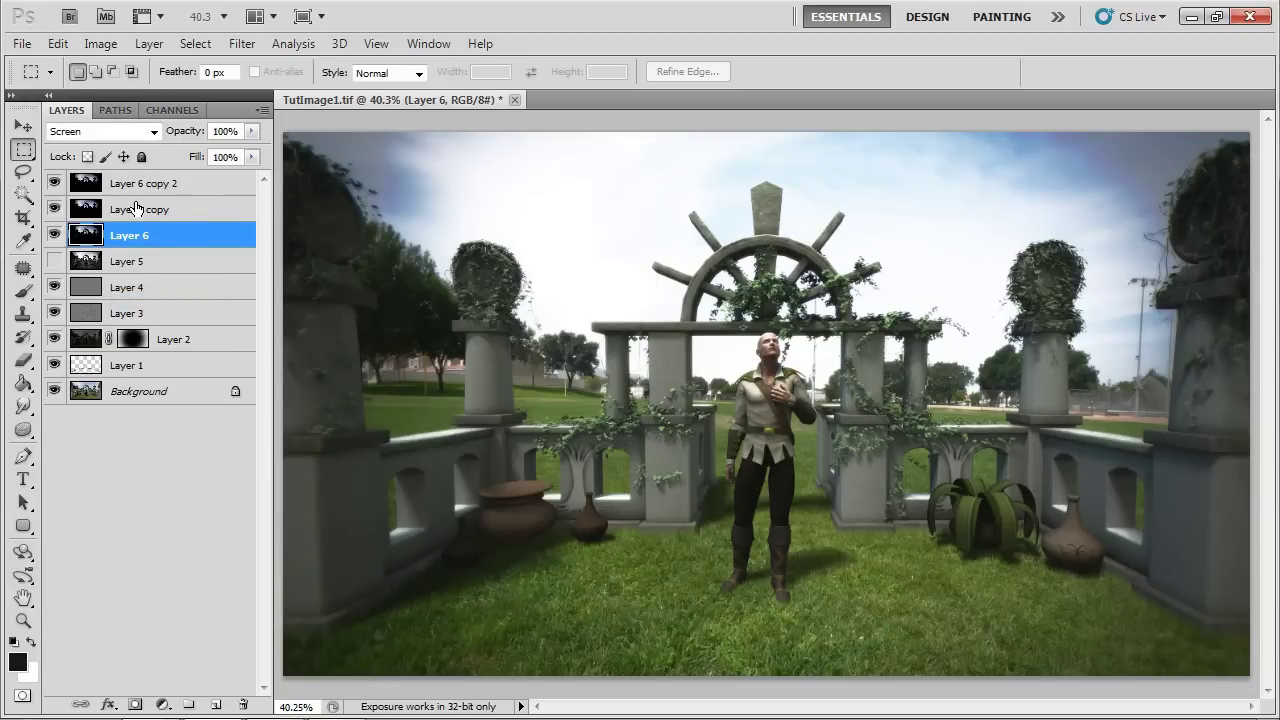
Apply a Gaussian Blur with a radius of 25 pixels to Layer 6 copy.
click(137, 209)
click(240, 44)
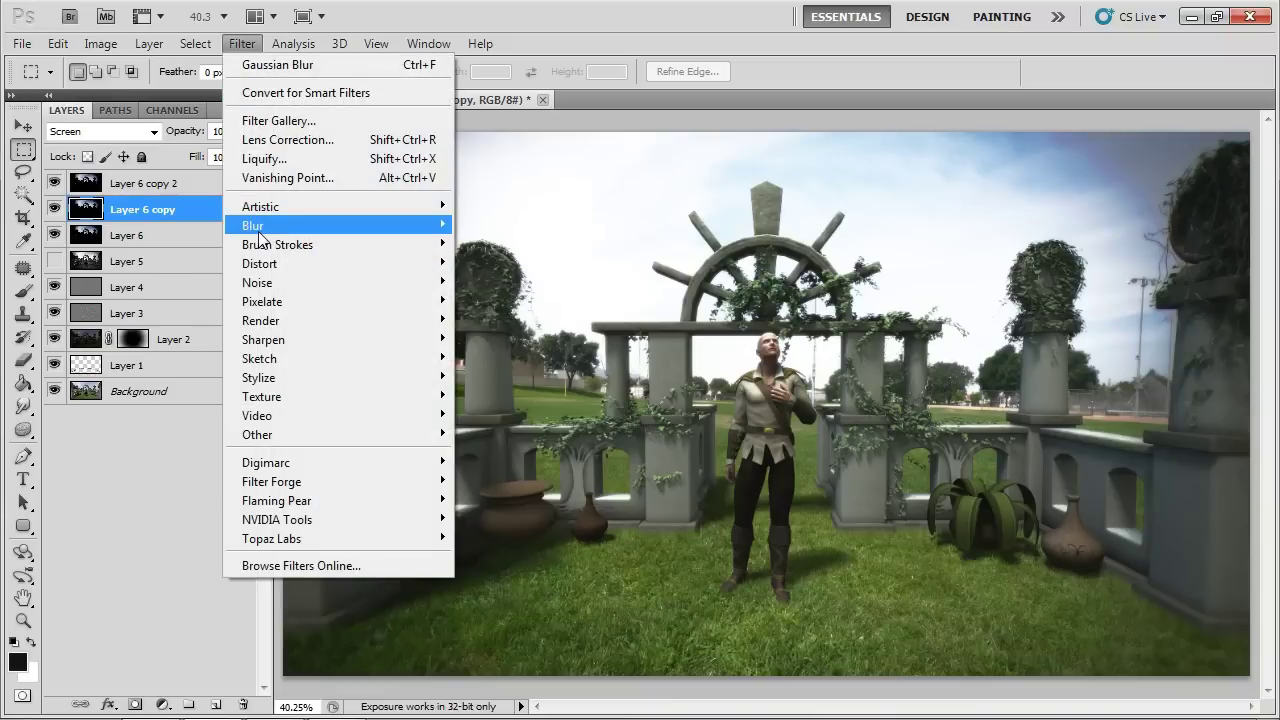
mouse_move(258, 238)
click(191, 296)
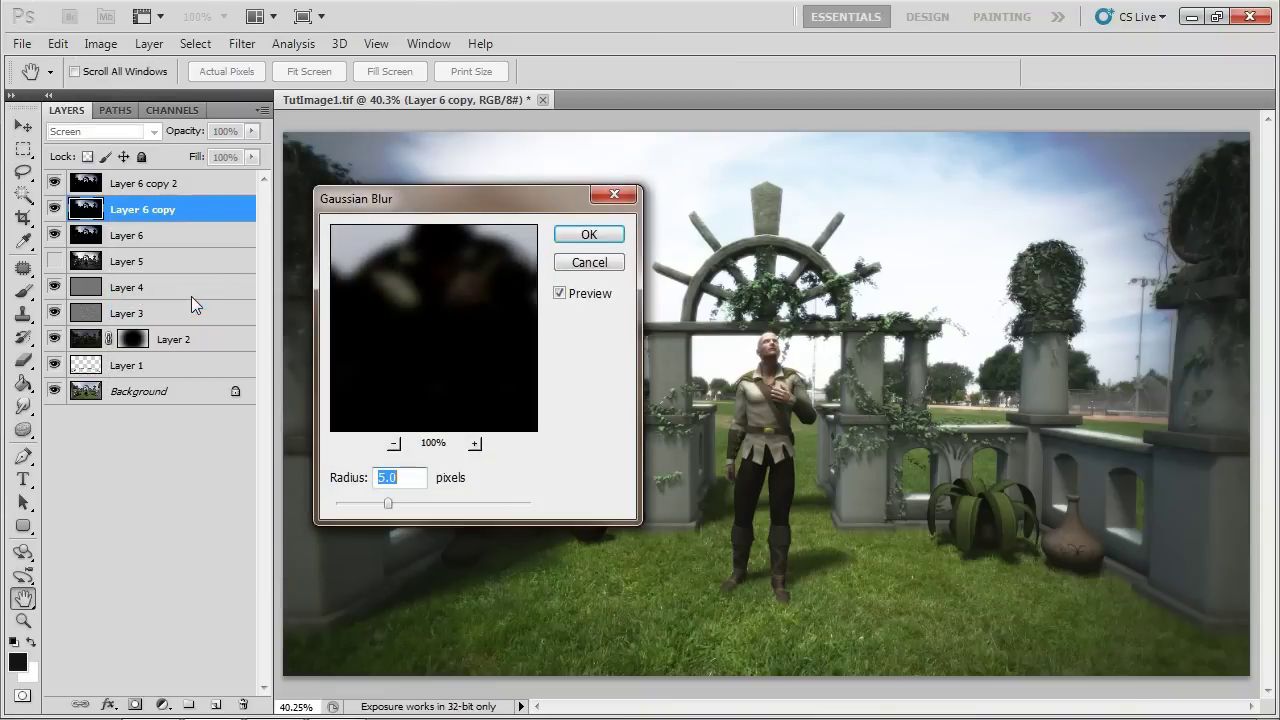
text(25)
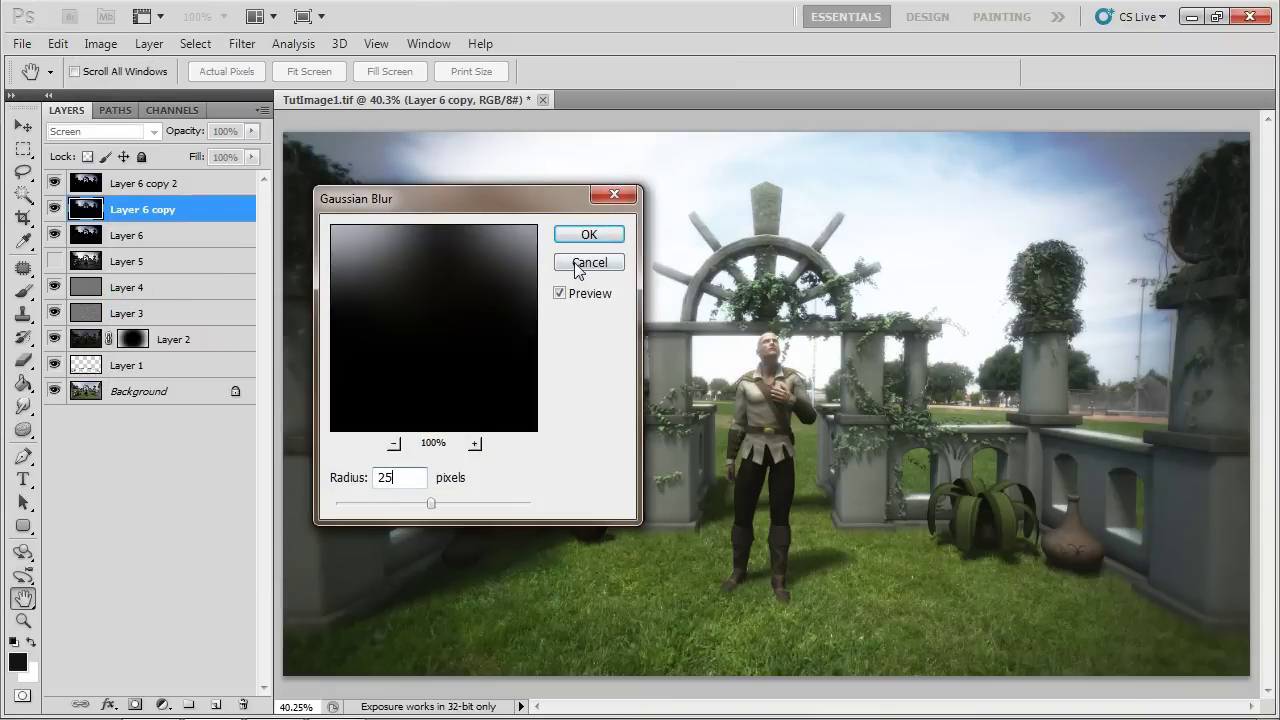
click(598, 233)
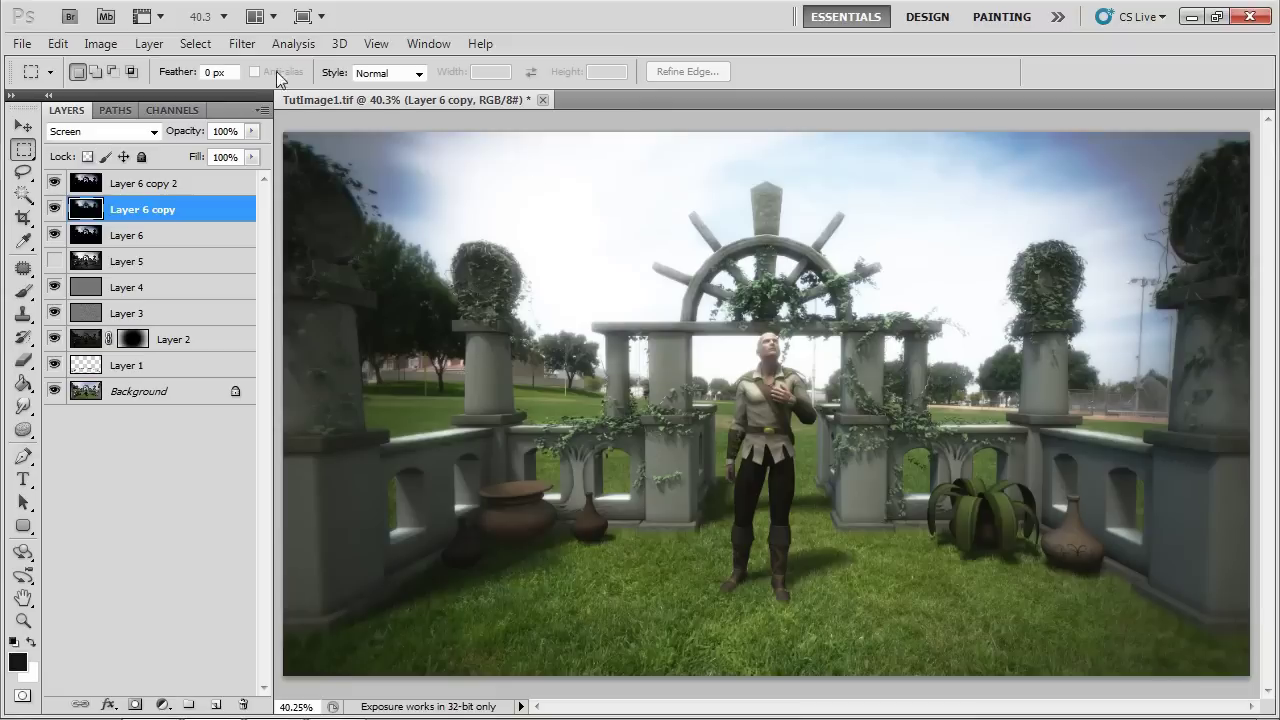
Apply a Gaussian Blur with a radius of 60 pixels to Layer 6 copy 2.
click(231, 44)
click(231, 44)
key(alt+bracketright)
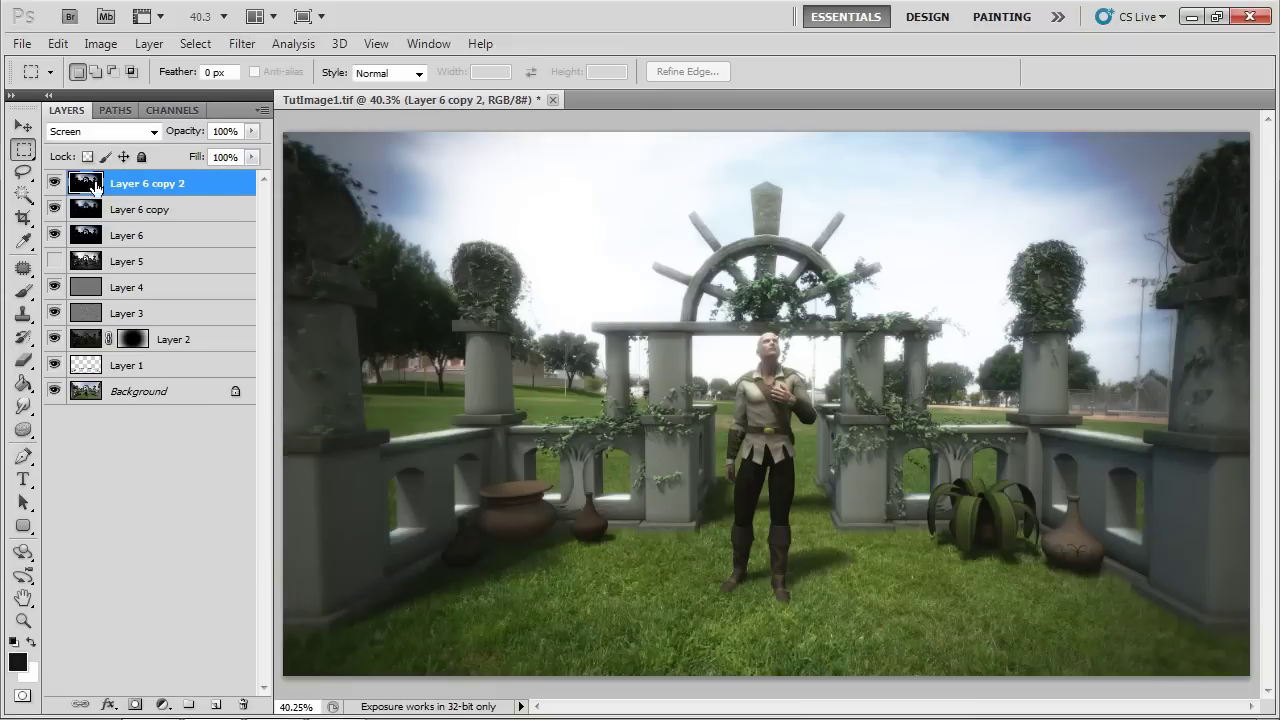
click(232, 46)
mouse_move(255, 225)
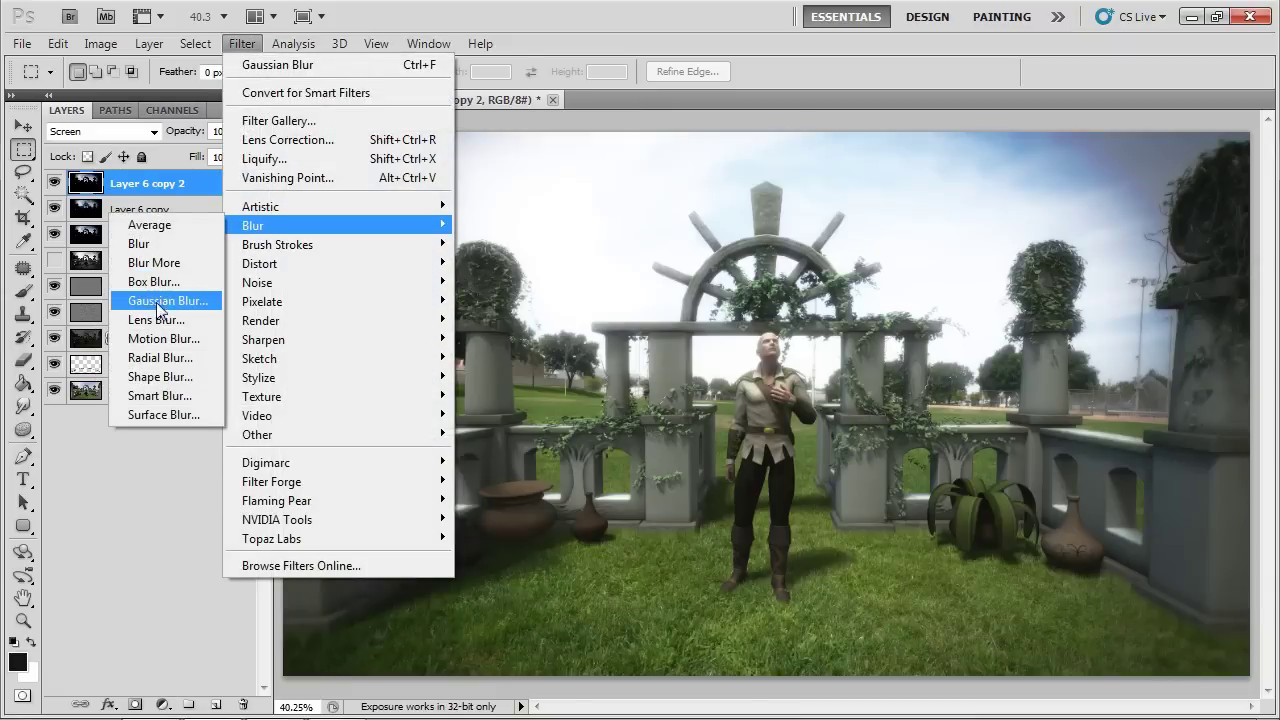
click(156, 301)
text(60)
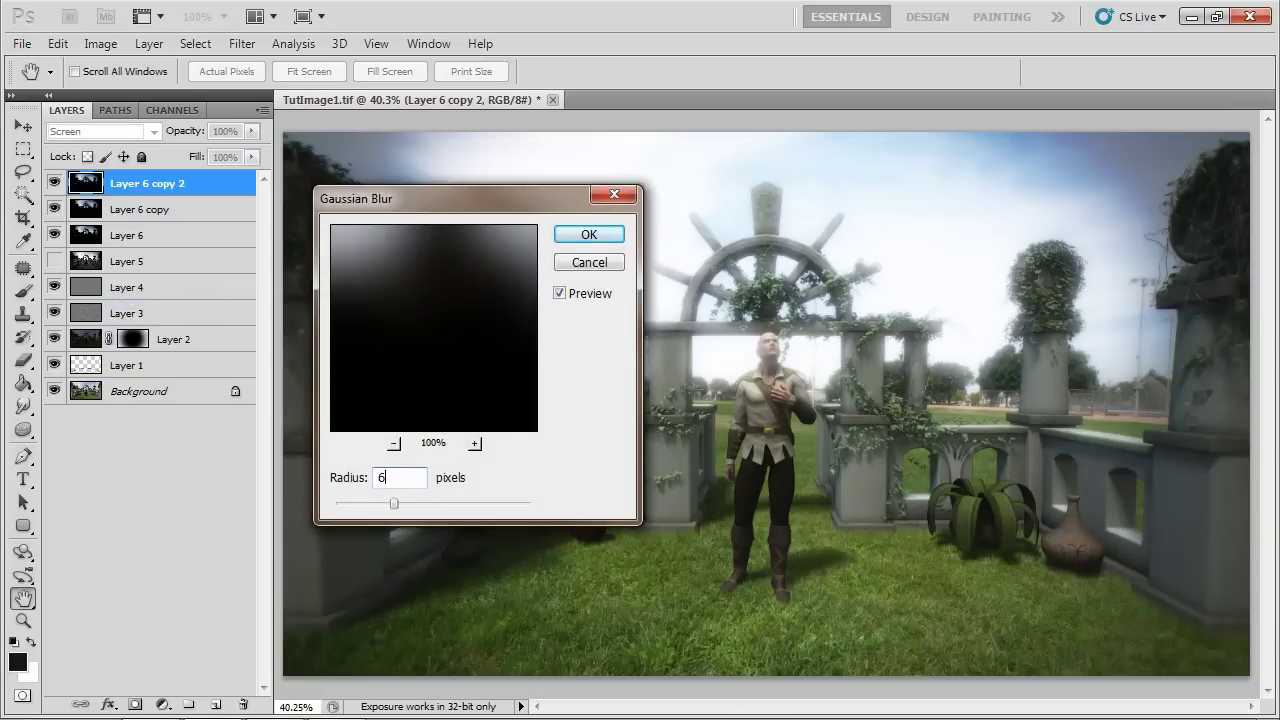
click(617, 234)
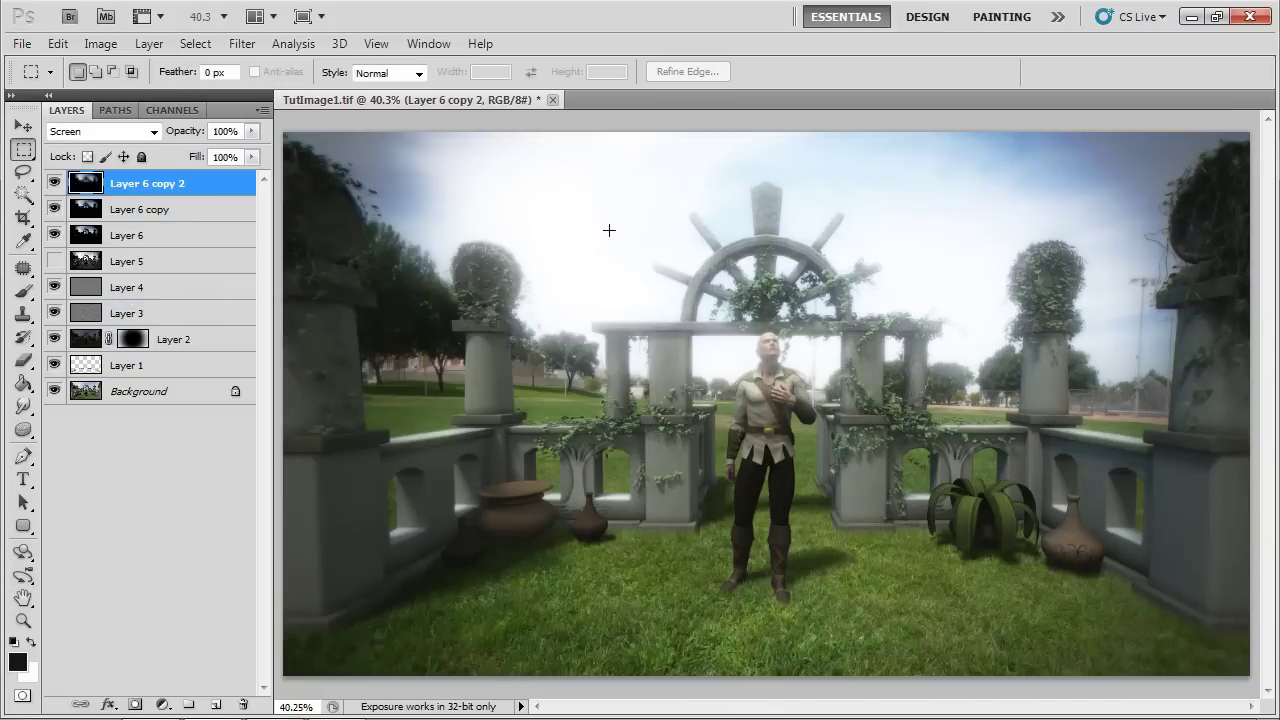
Reduce the opacity of Layer 6, Layer 6 copy and Layer 6 copy 2 to 20% each, keeping Screen blending.
click(192, 129)
click(210, 209)
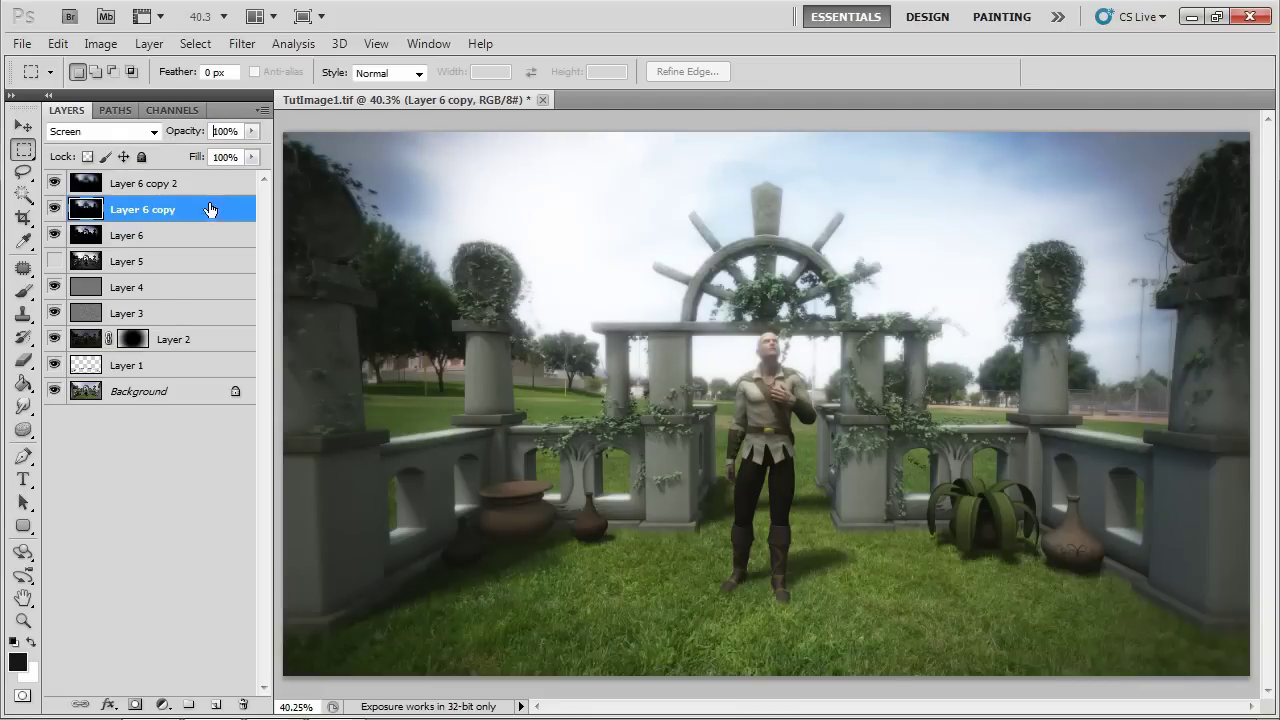
click(189, 129)
text(20)
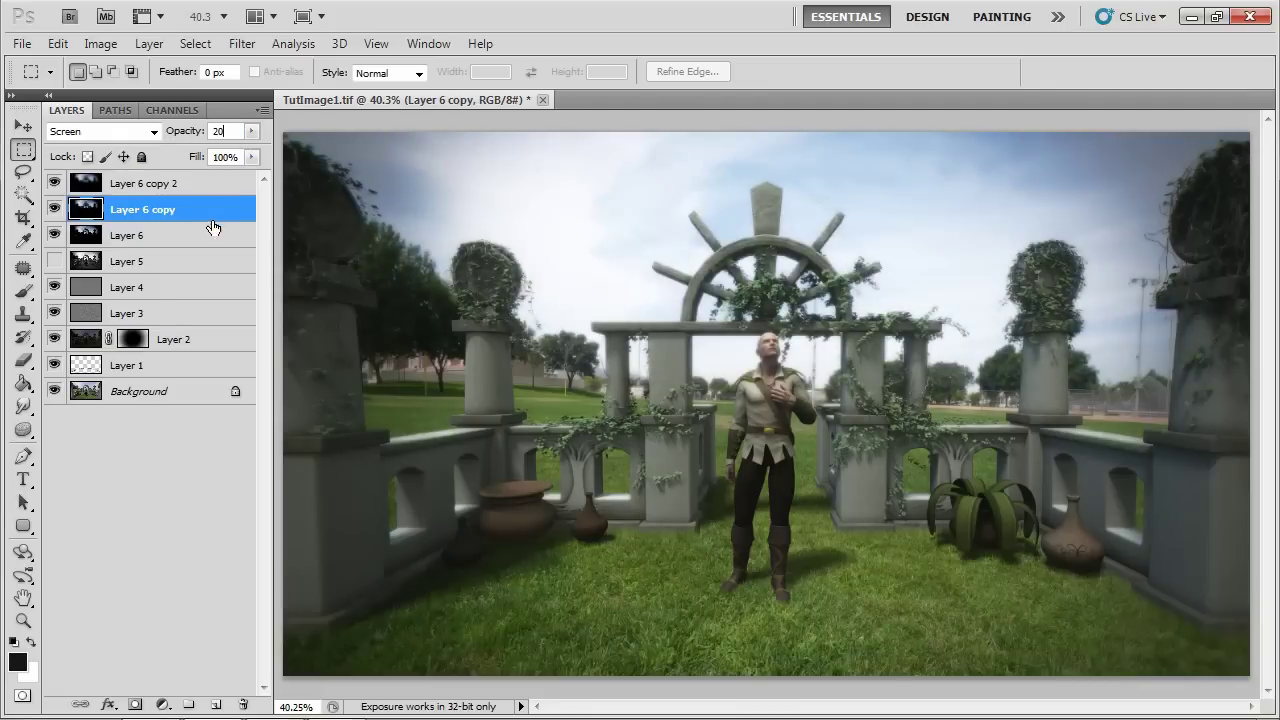
click(203, 236)
click(230, 131)
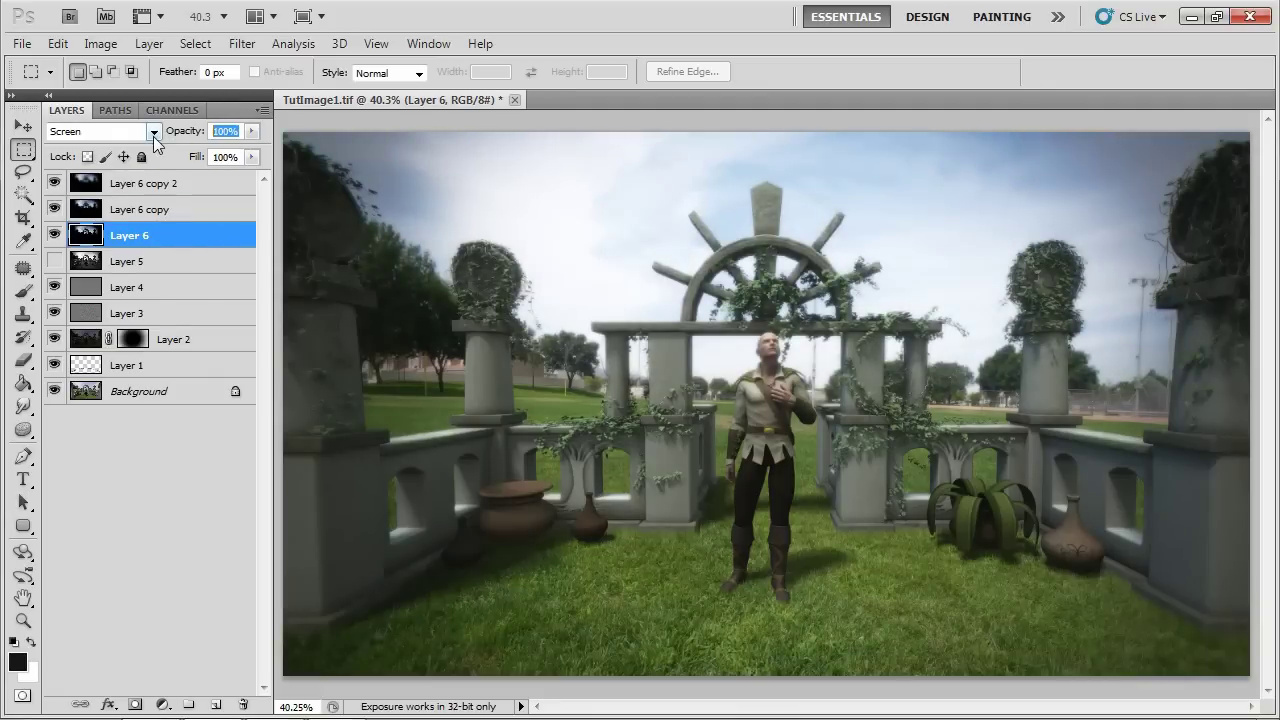
text(20)
click(191, 190)
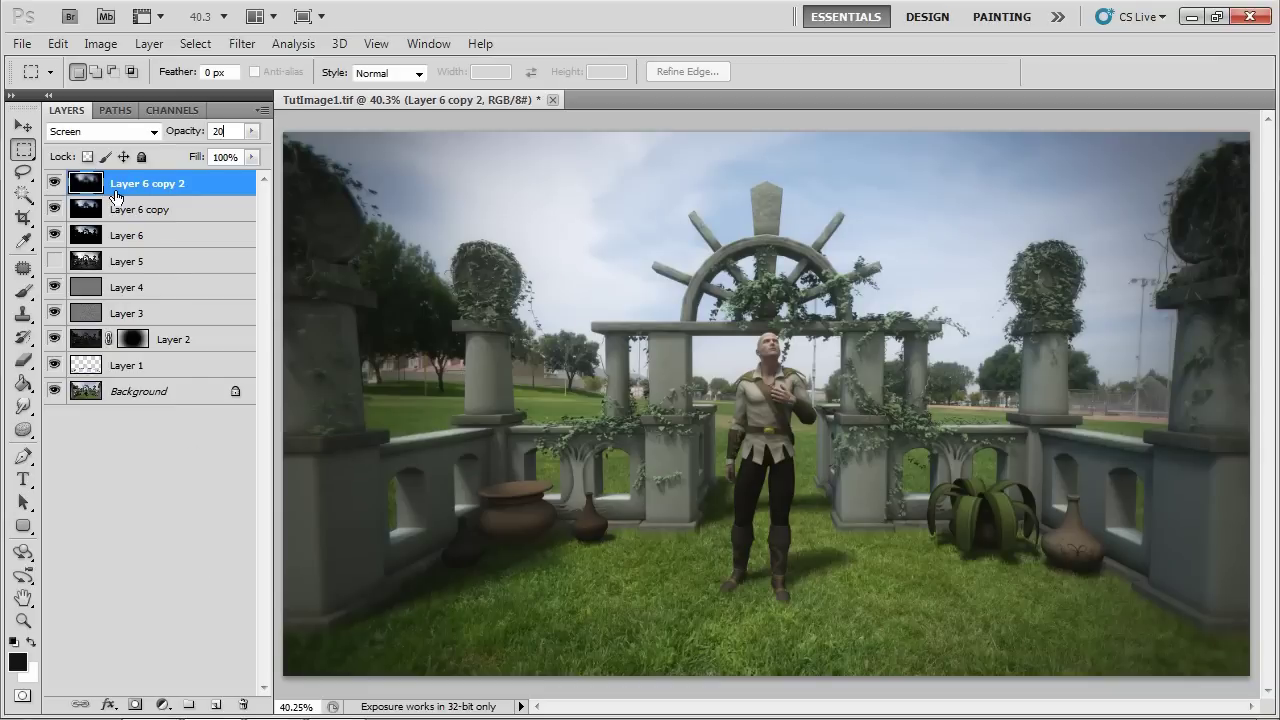
click(106, 132)
click(224, 201)
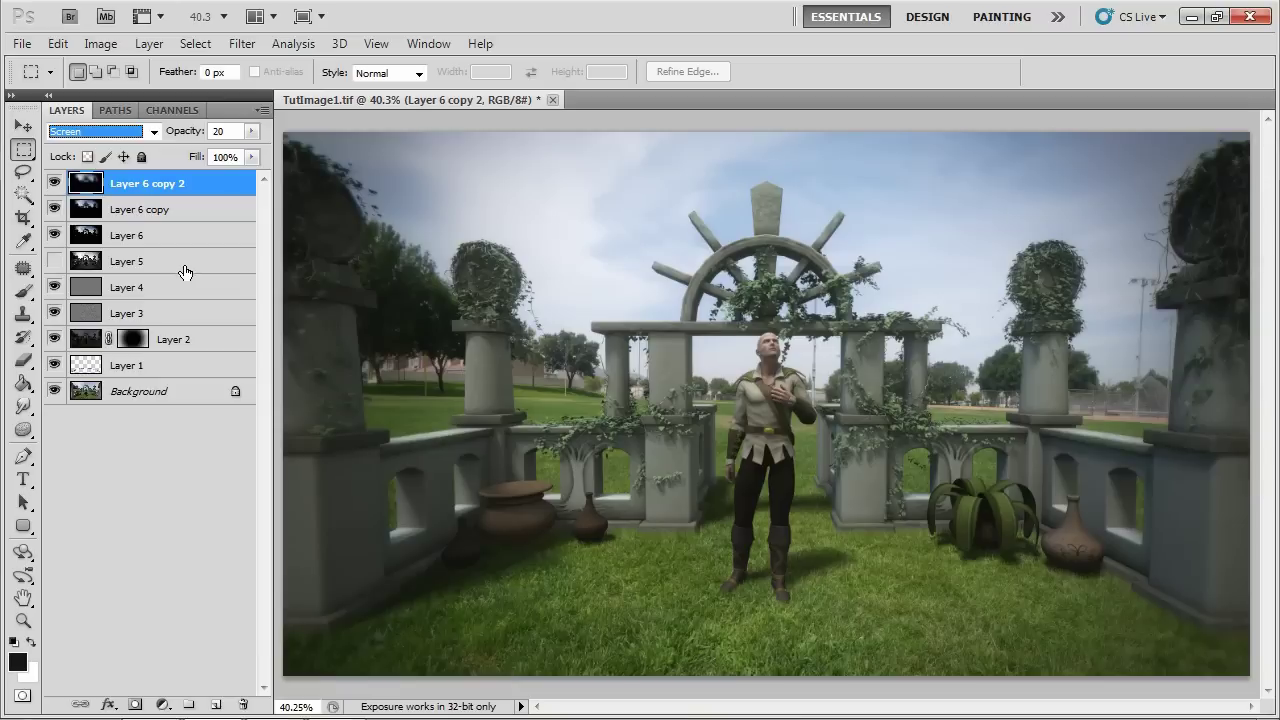
Select the whole canvas, copy all visible layers merged, and paste the result as a new layer above Layer 6 copy 2.
click(363, 212)
key(ctrl+a)
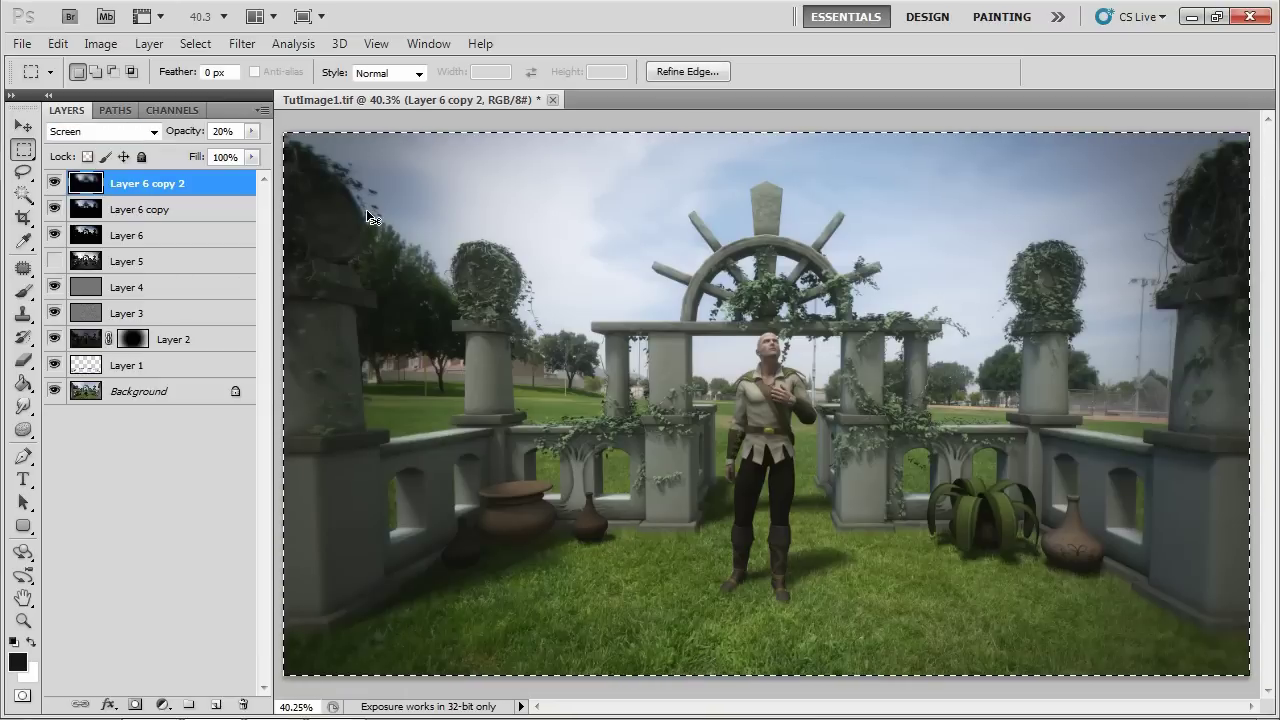
key(ctrl+shift+c)
key(ctrl+v)
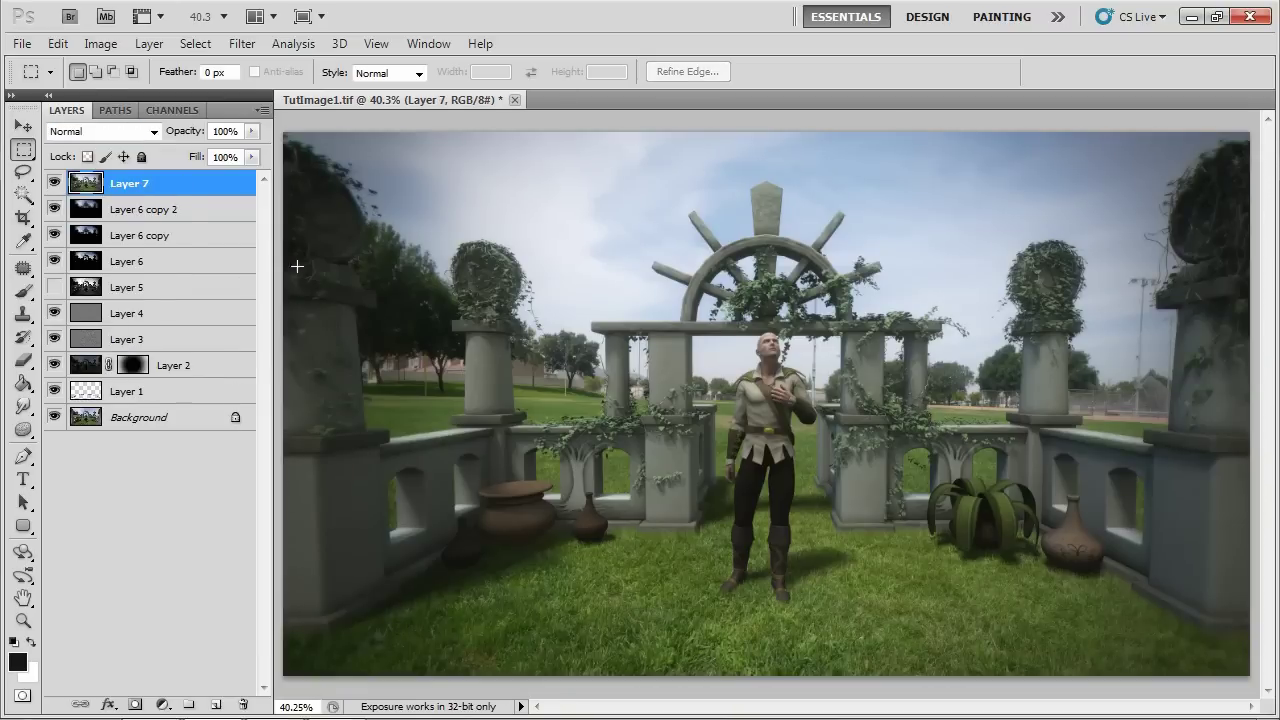
Apply a Levels adjustment with automatic correction to the merged top layer.
click(101, 44)
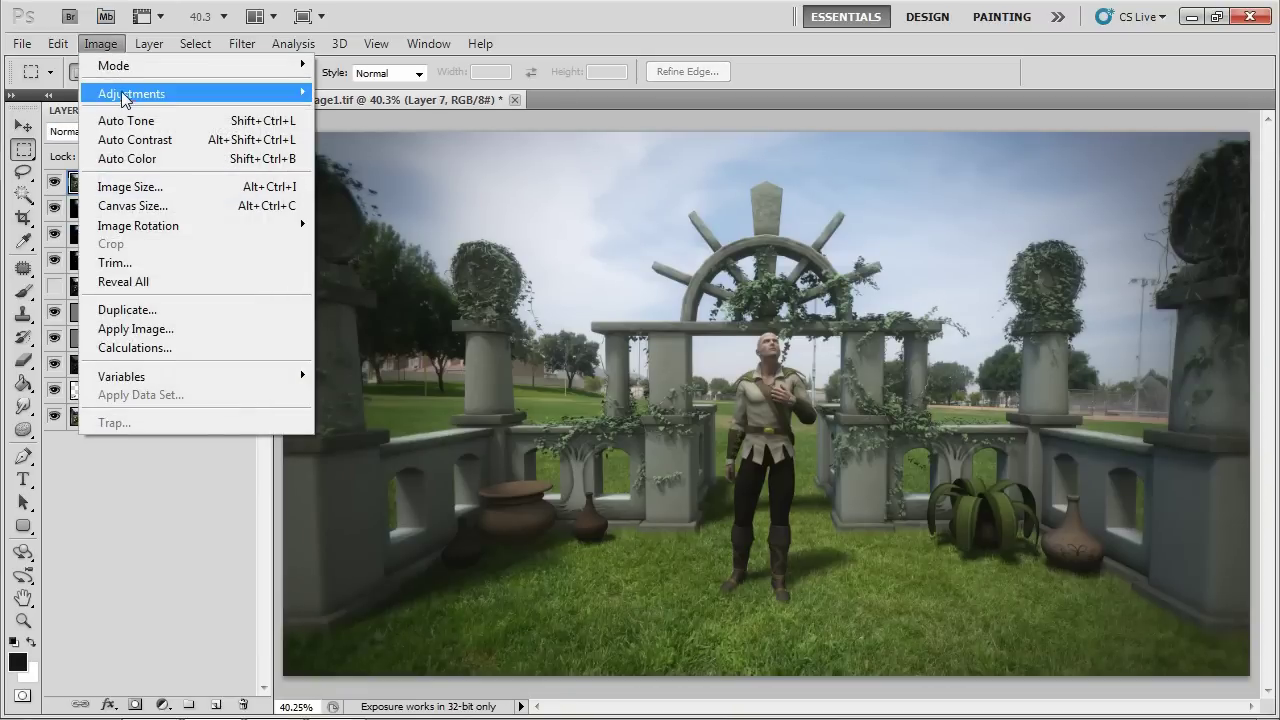
mouse_move(126, 96)
click(346, 110)
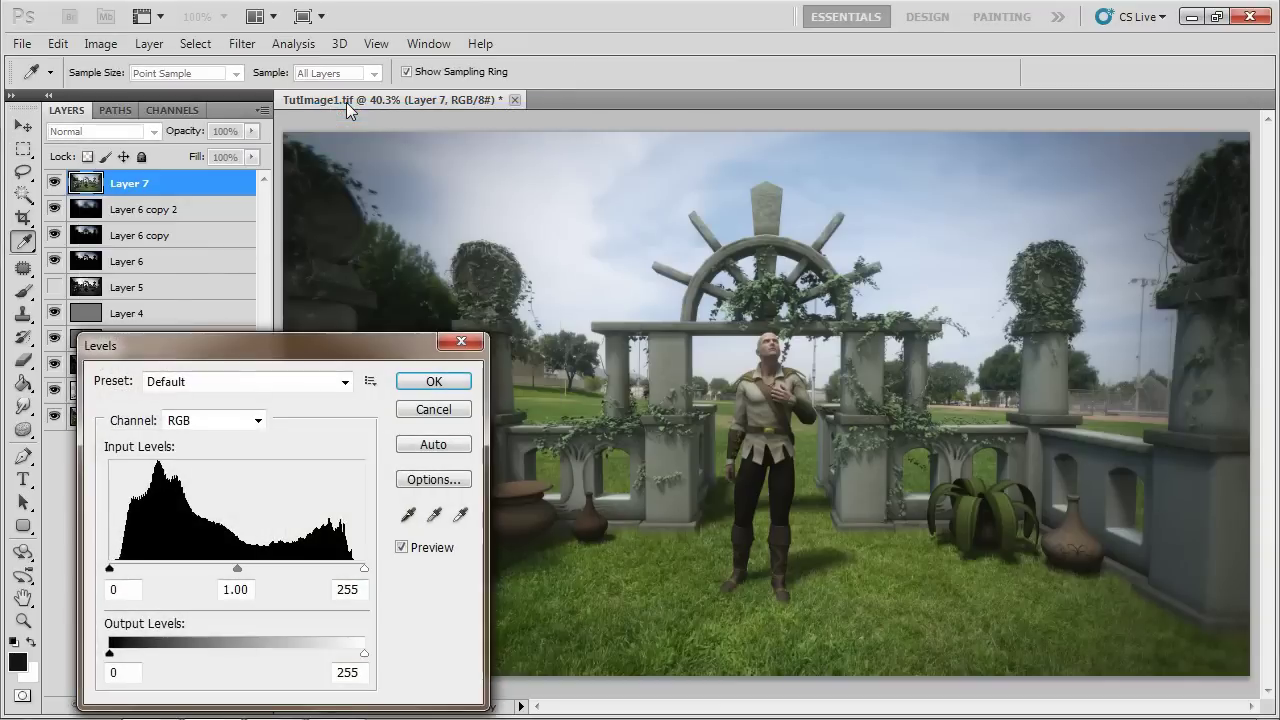
click(431, 447)
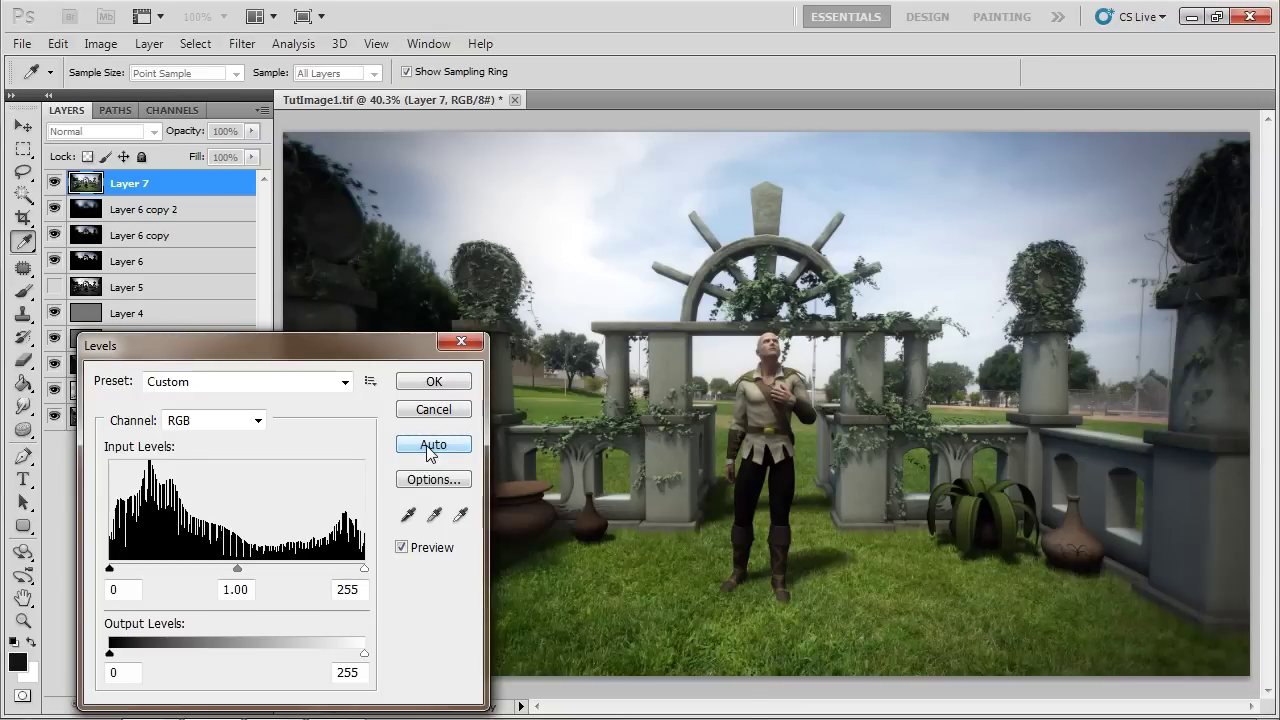
click(434, 384)
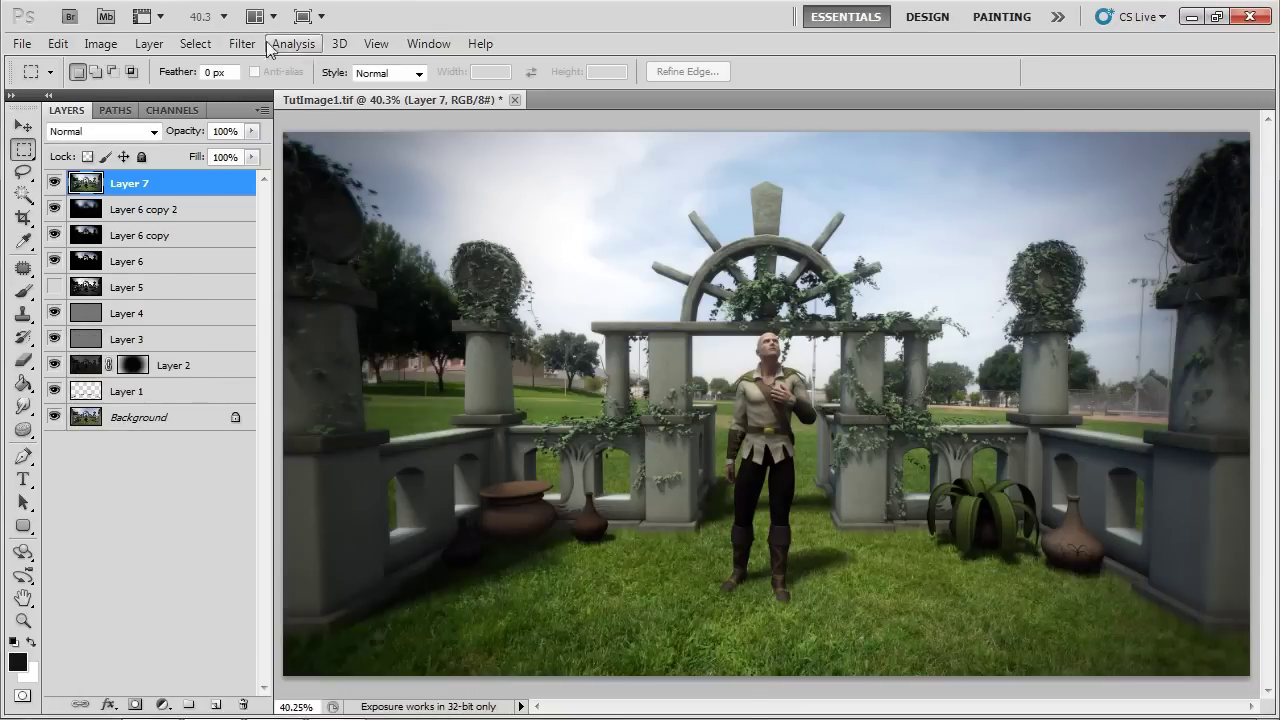
Apply the basic Sharpen filter to the merged top layer and check the result at actual pixel size.
click(241, 43)
mouse_move(264, 345)
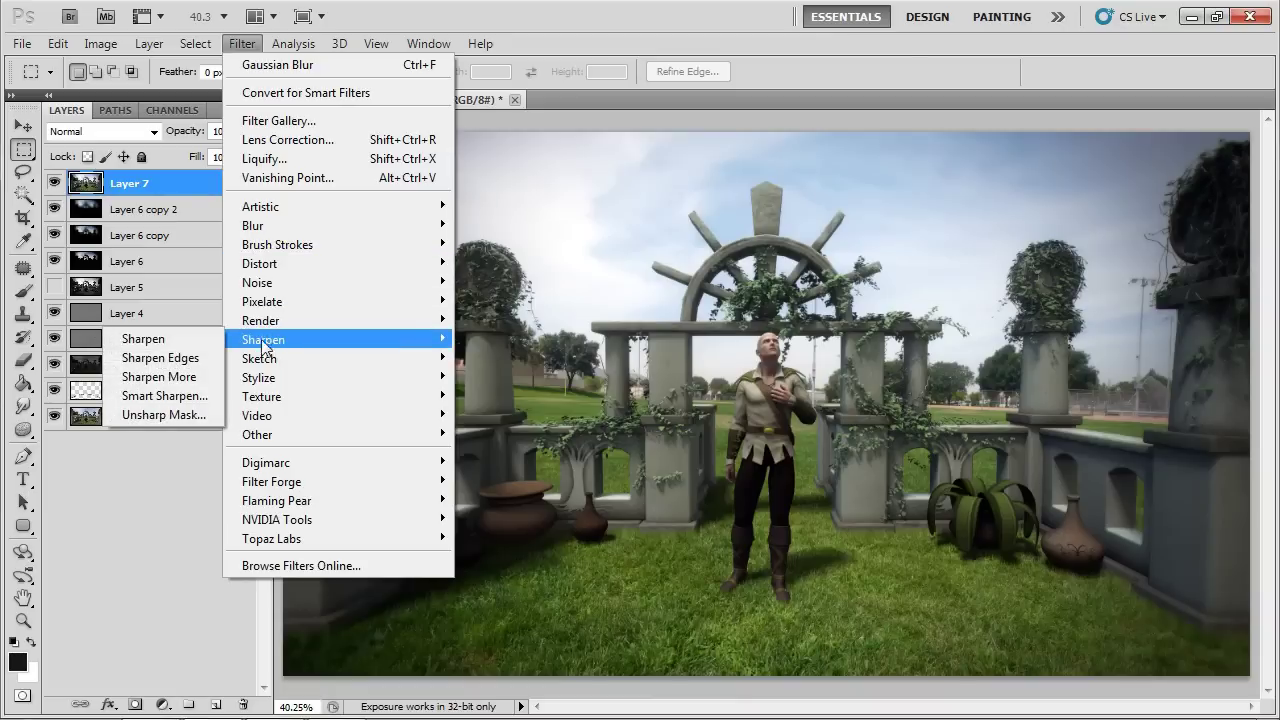
click(193, 340)
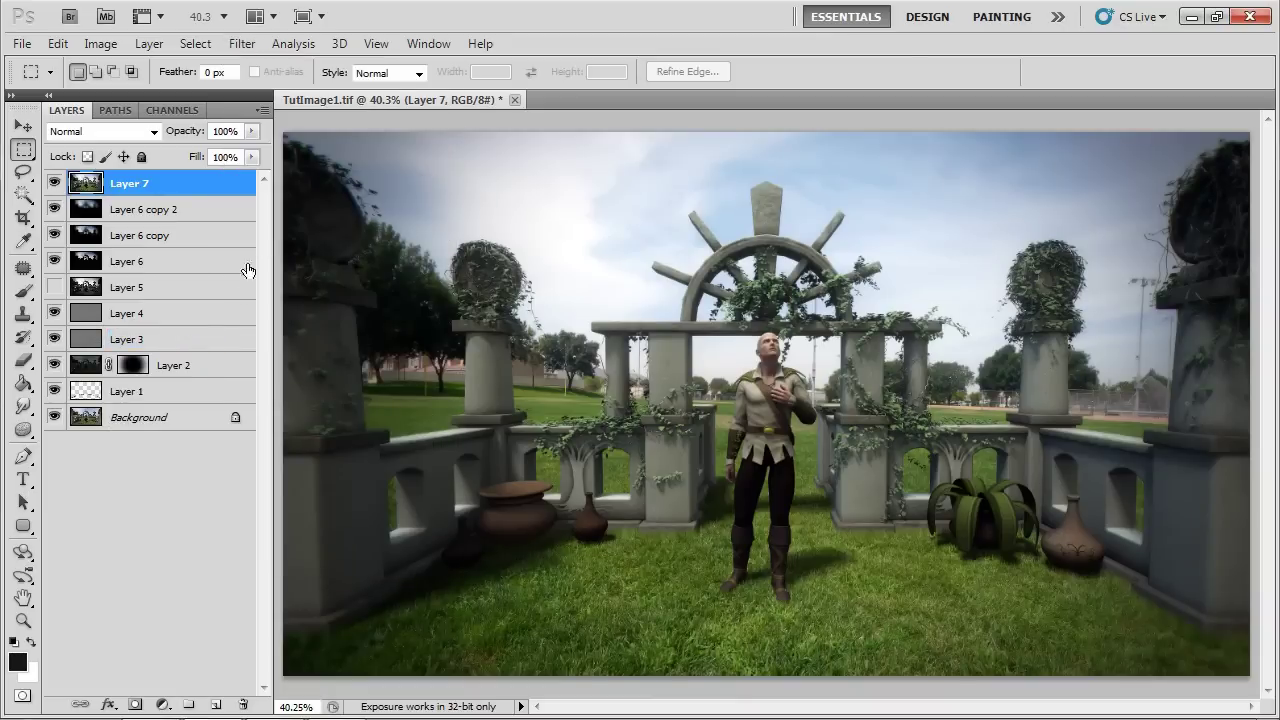
click(24, 619)
click(466, 72)
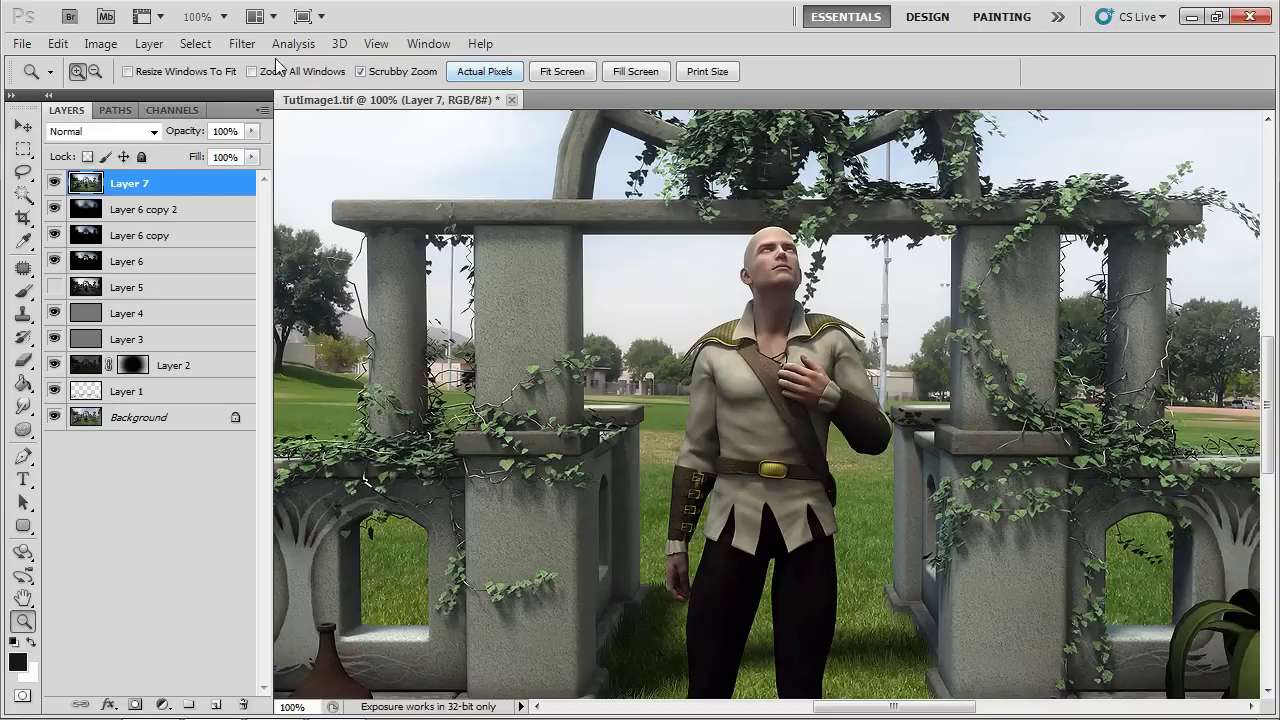
Start saving the finished composite with Save As.
click(22, 44)
click(73, 331)
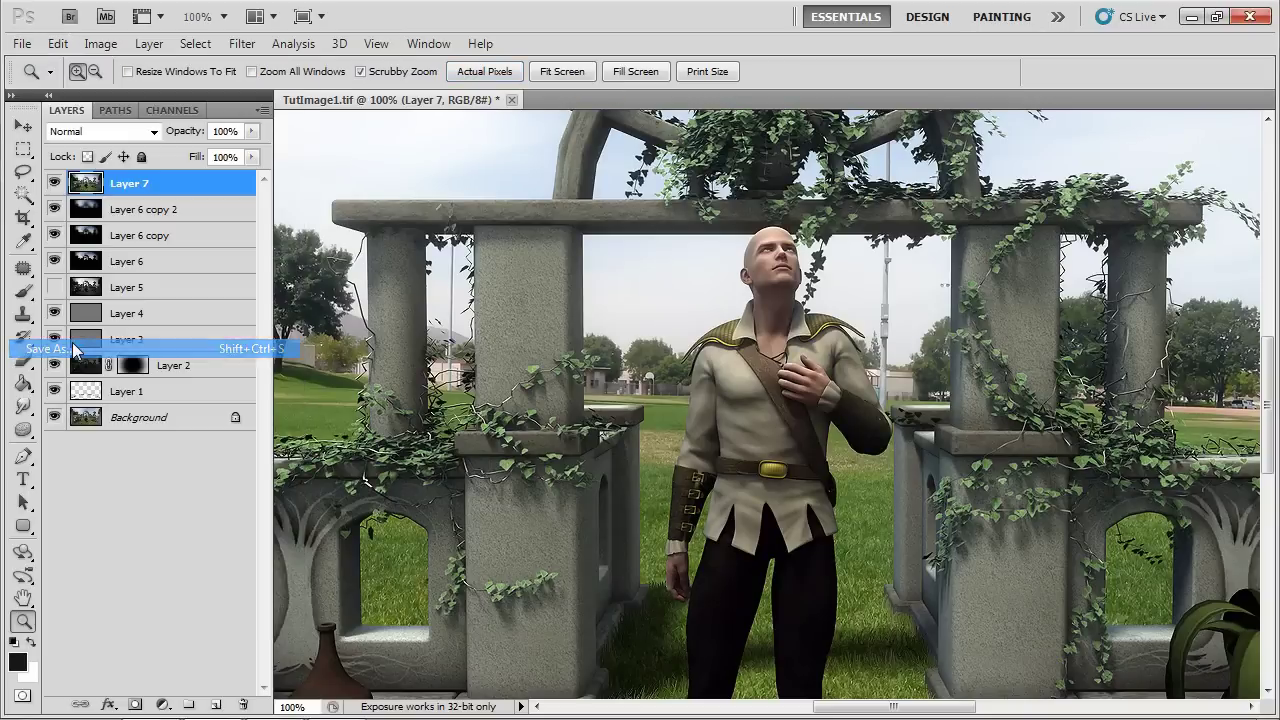